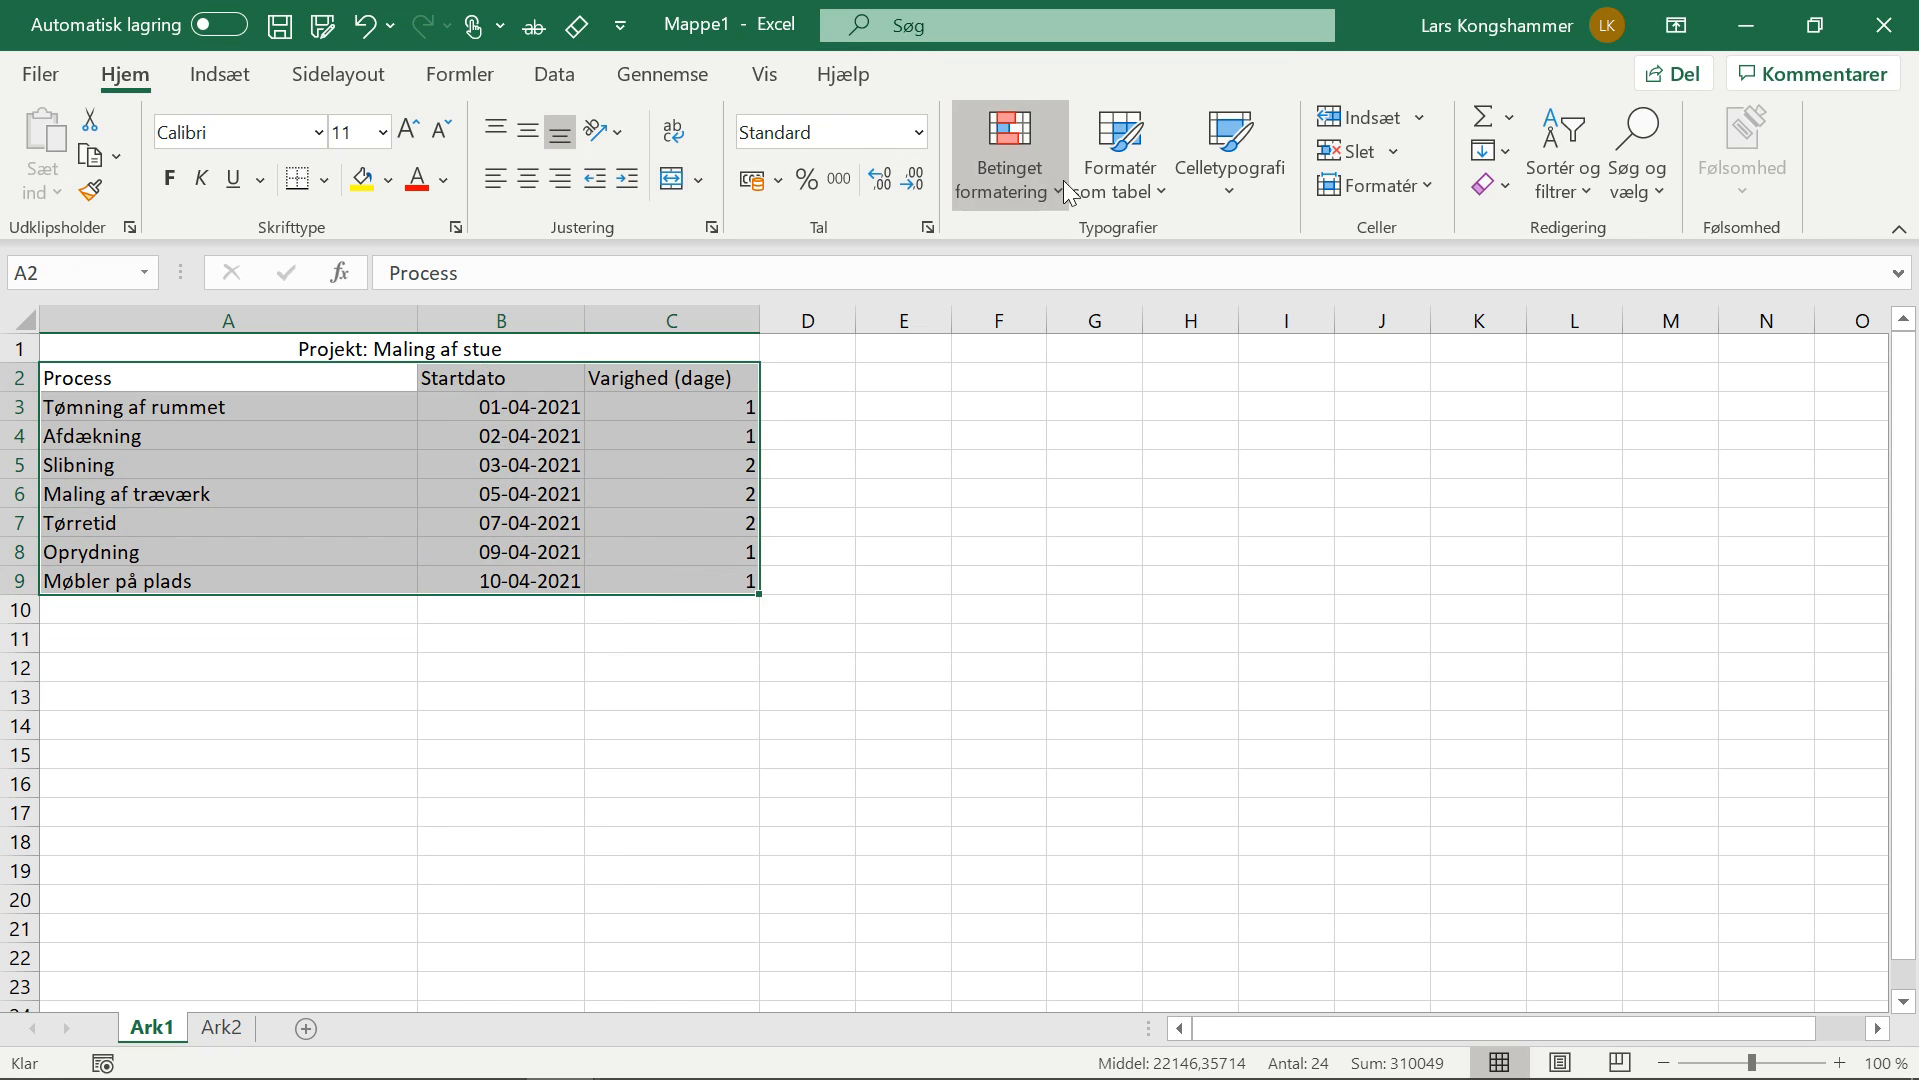
Format the range A2:C9 as a table with headers, using the blue style from the second row of medium styles
{"action": "left_click", "coordinate": [1142, 188]}
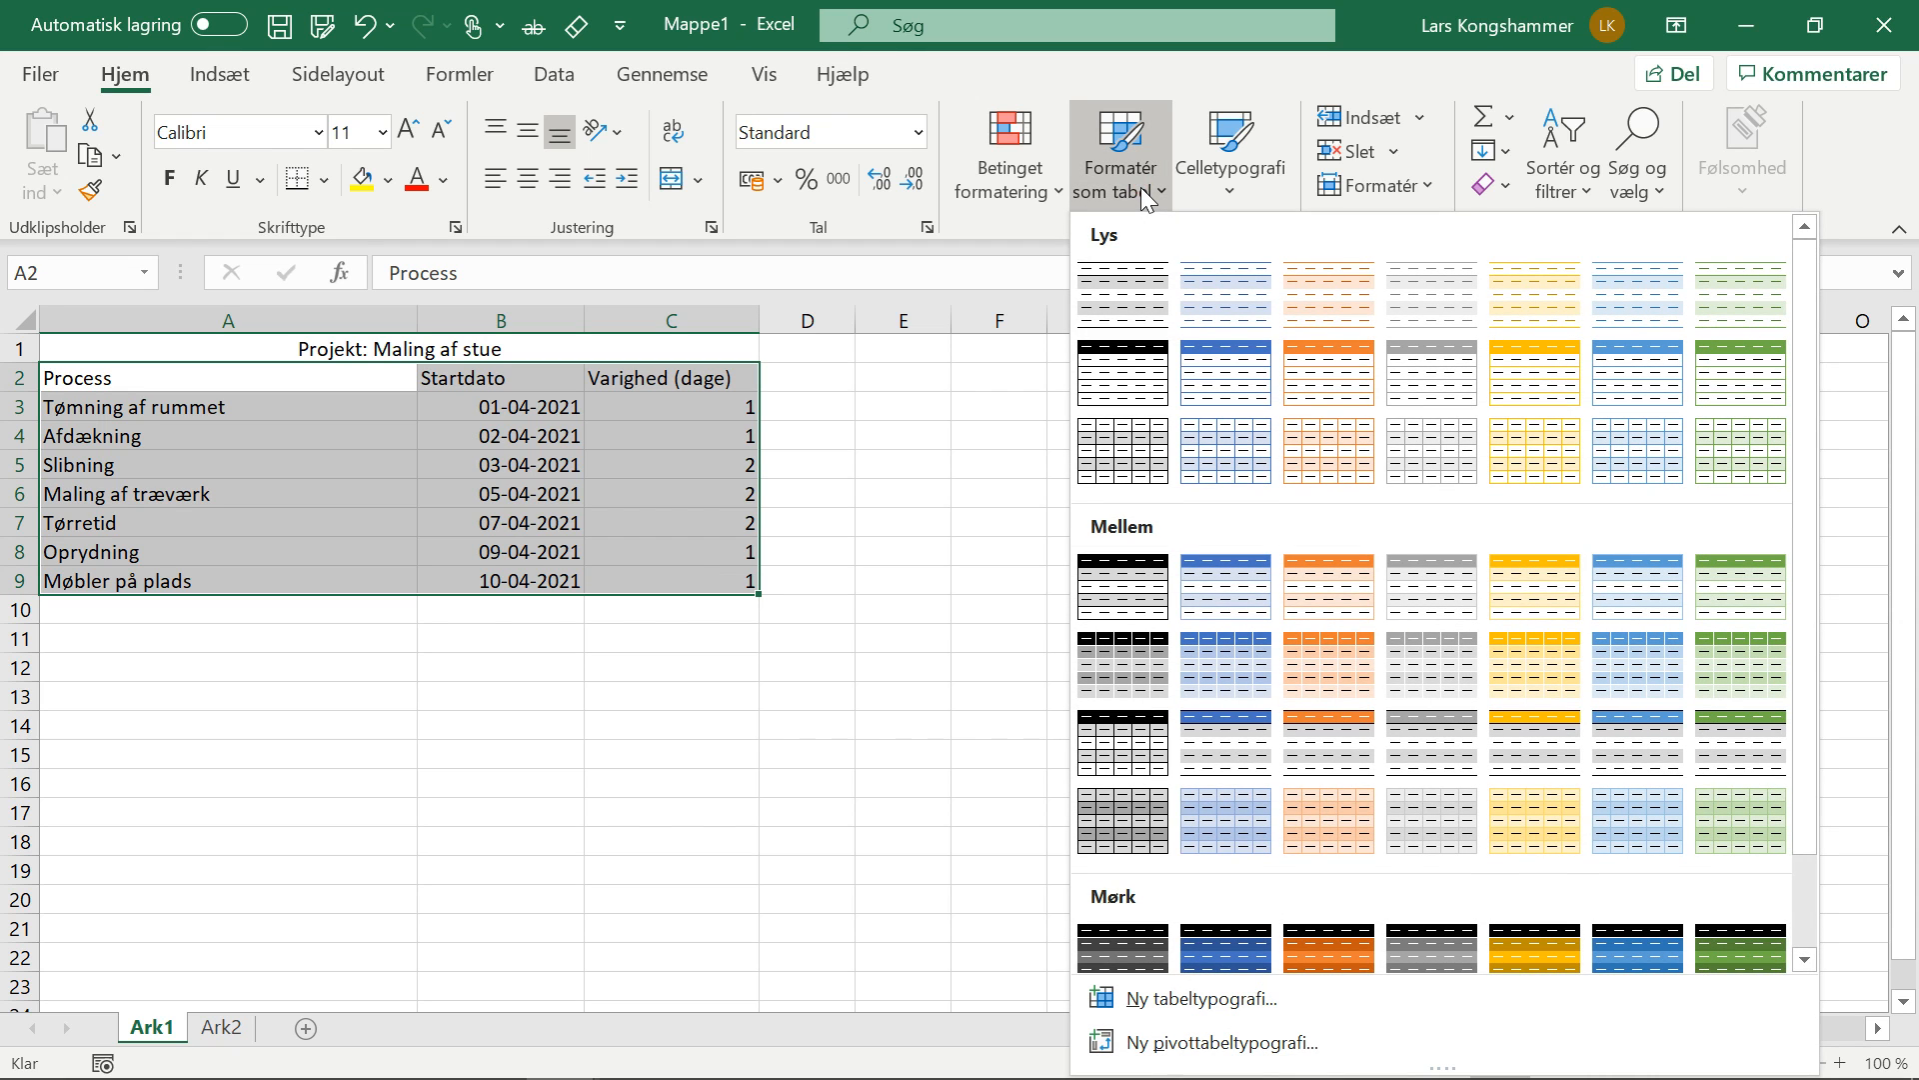
{"action": "left_click", "coordinate": [1242, 676]}
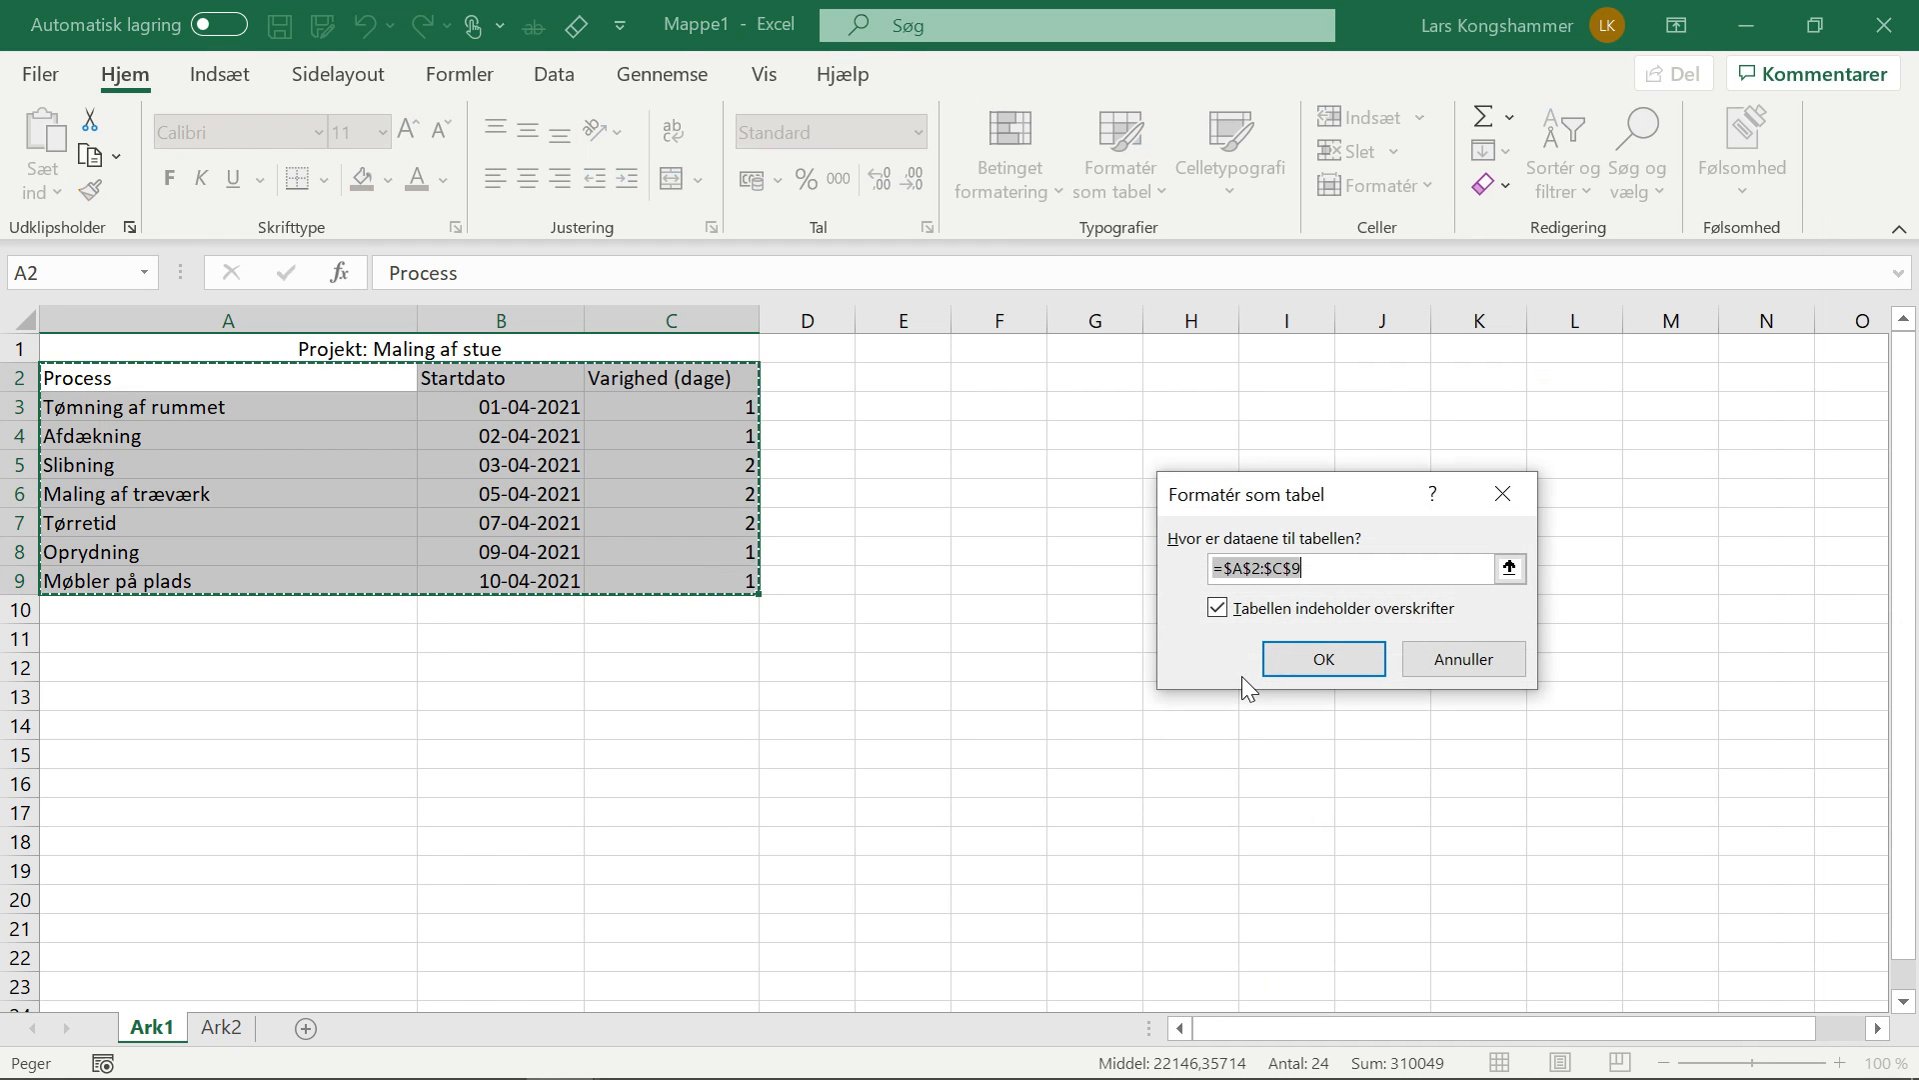
{"action": "left_click", "coordinate": [1324, 659]}
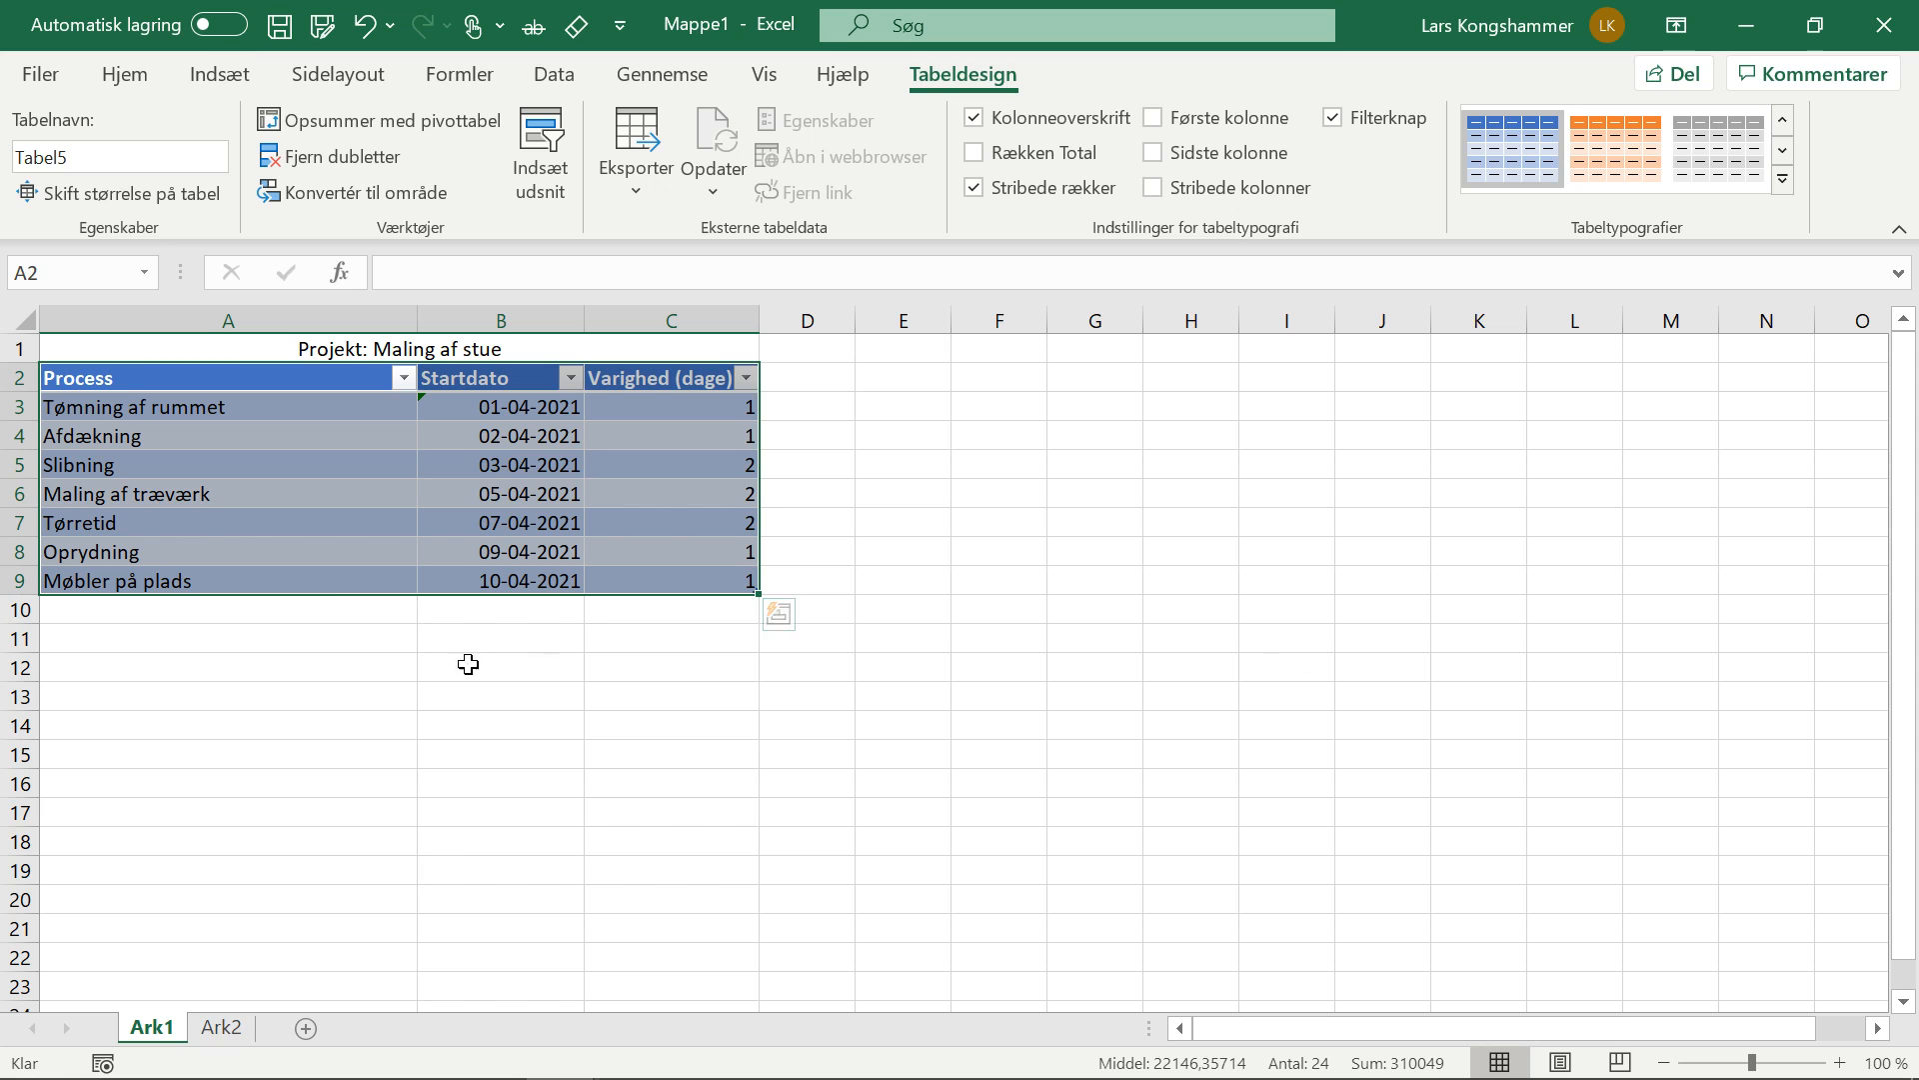
{"action": "left_click", "coordinate": [338, 611]}
{"action": "left_click", "coordinate": [330, 636]}
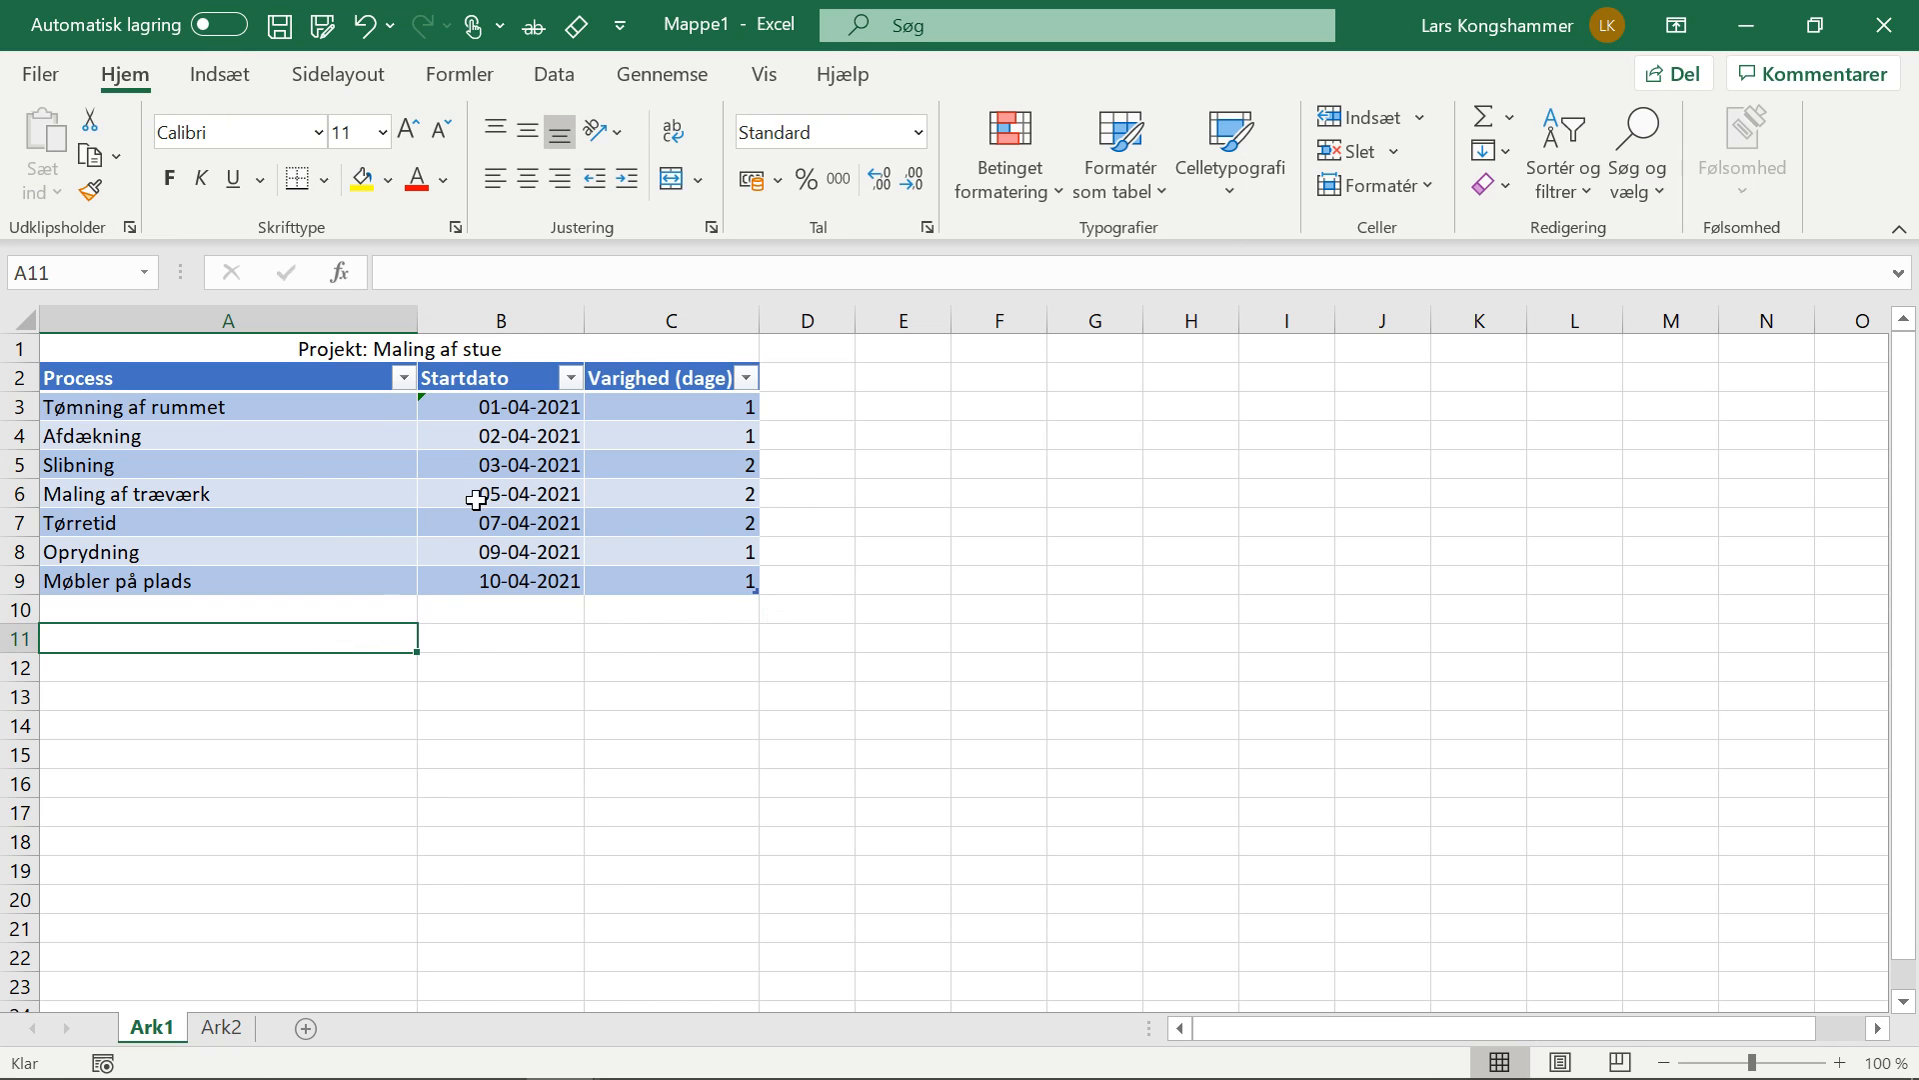
Insert a 2D stacked bar chart from the start dates in B3:B9 and place it beside the table
{"action": "left_click_drag", "start_coordinate": [500, 403], "coordinate": [498, 574]}
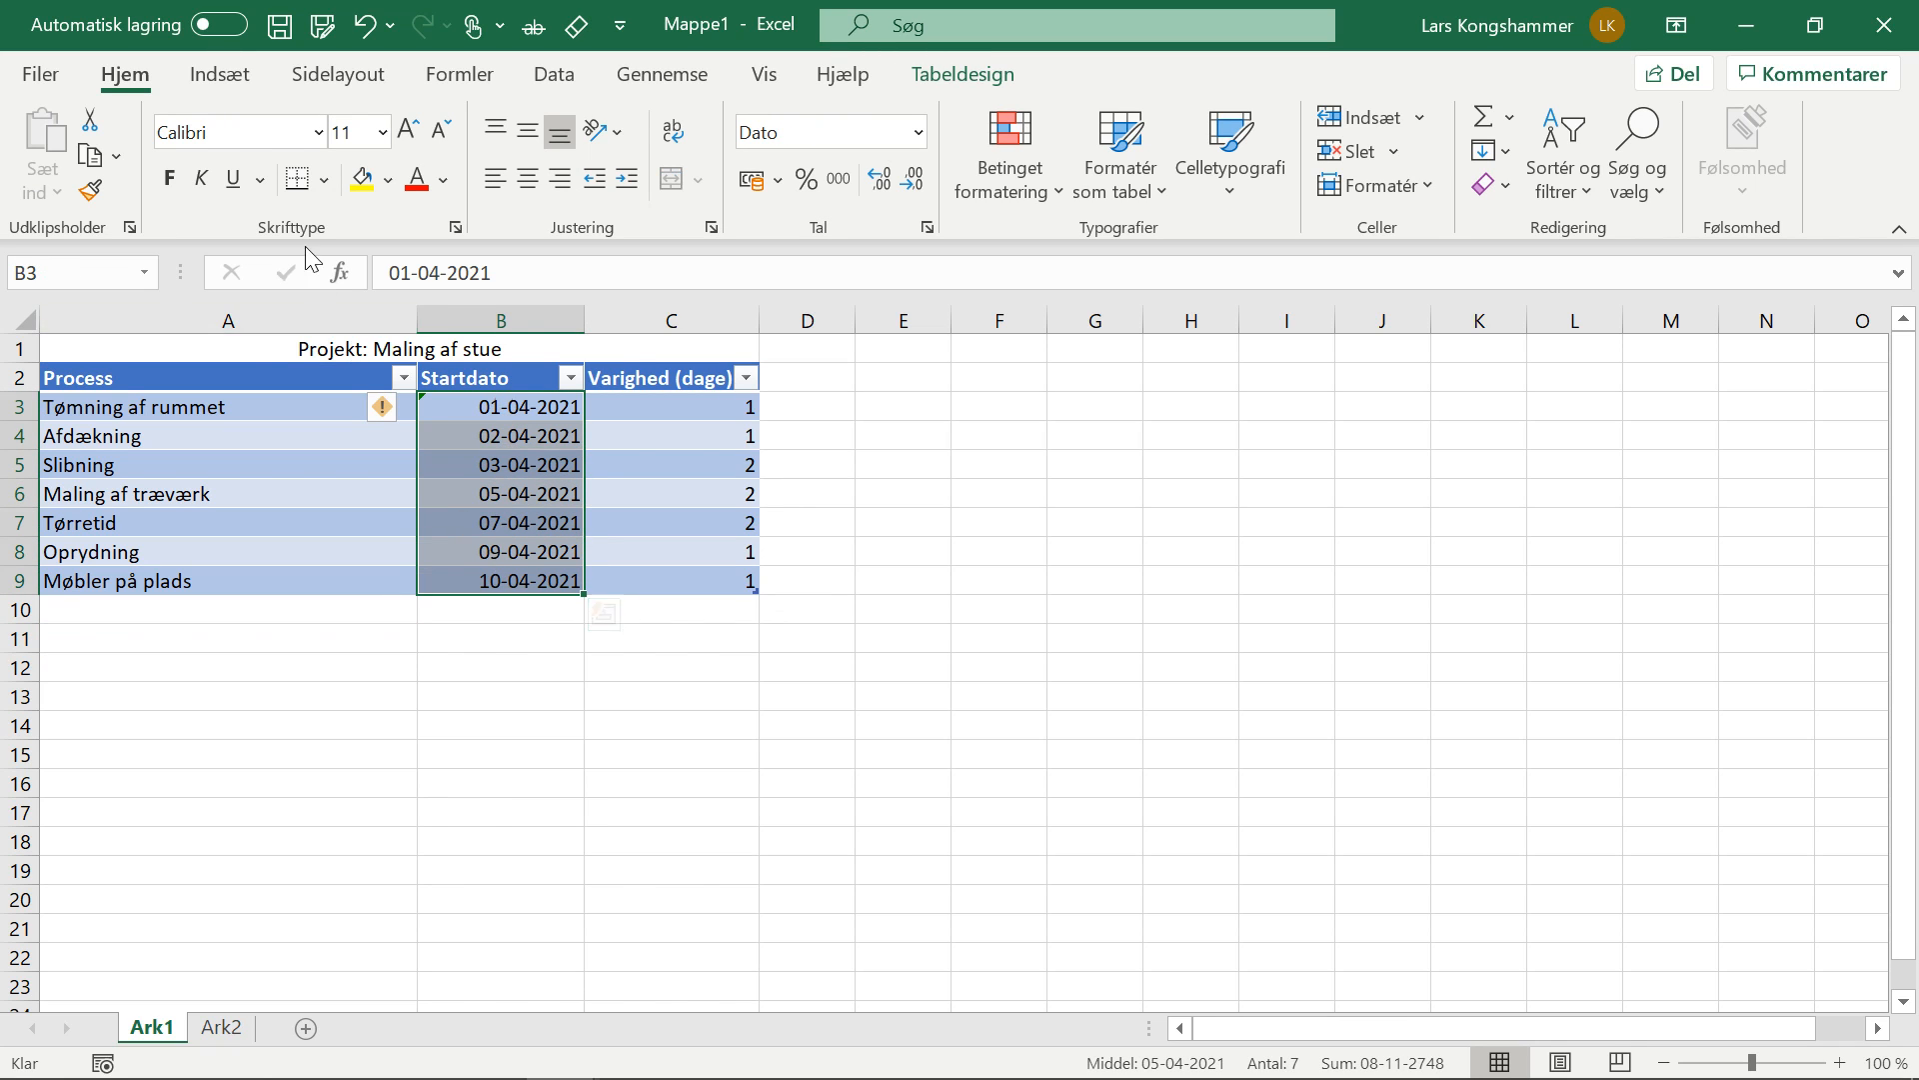
{"action": "left_click", "coordinate": [222, 76]}
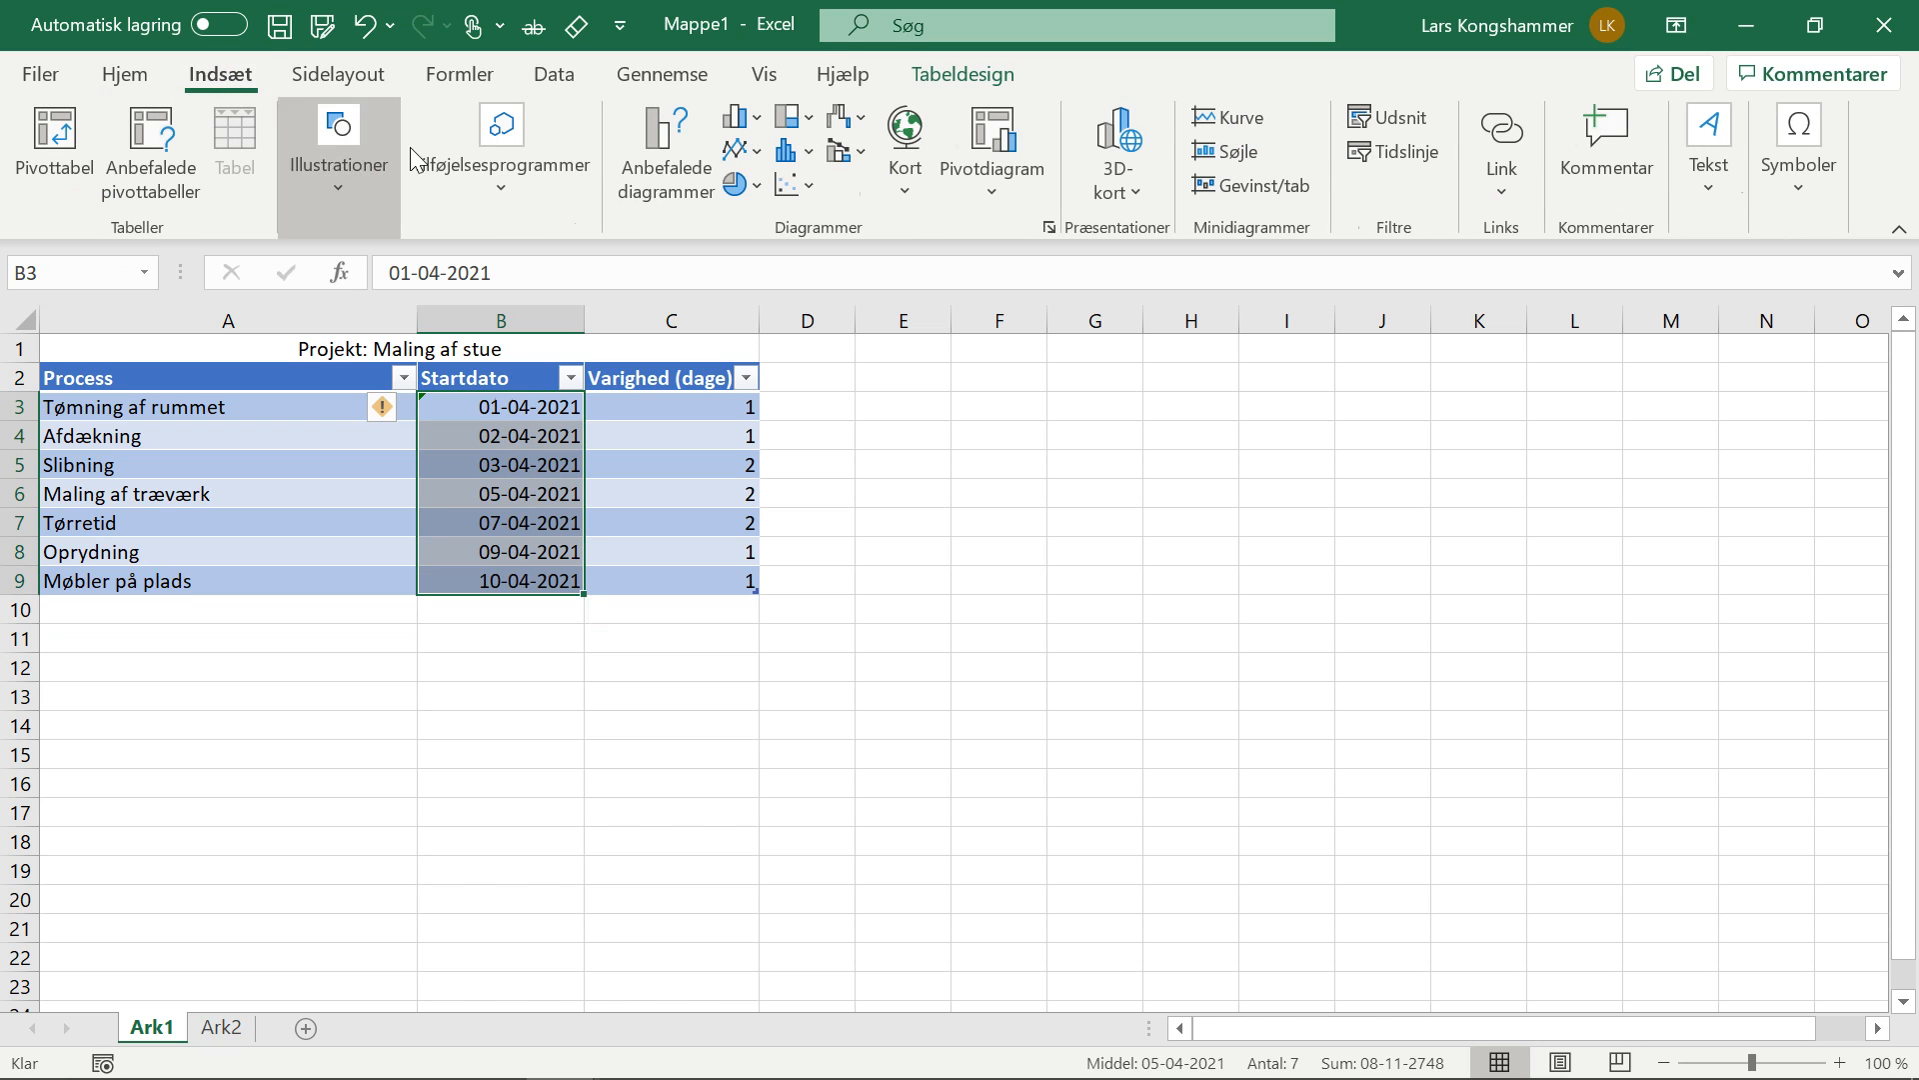
{"action": "left_click", "coordinate": [757, 117]}
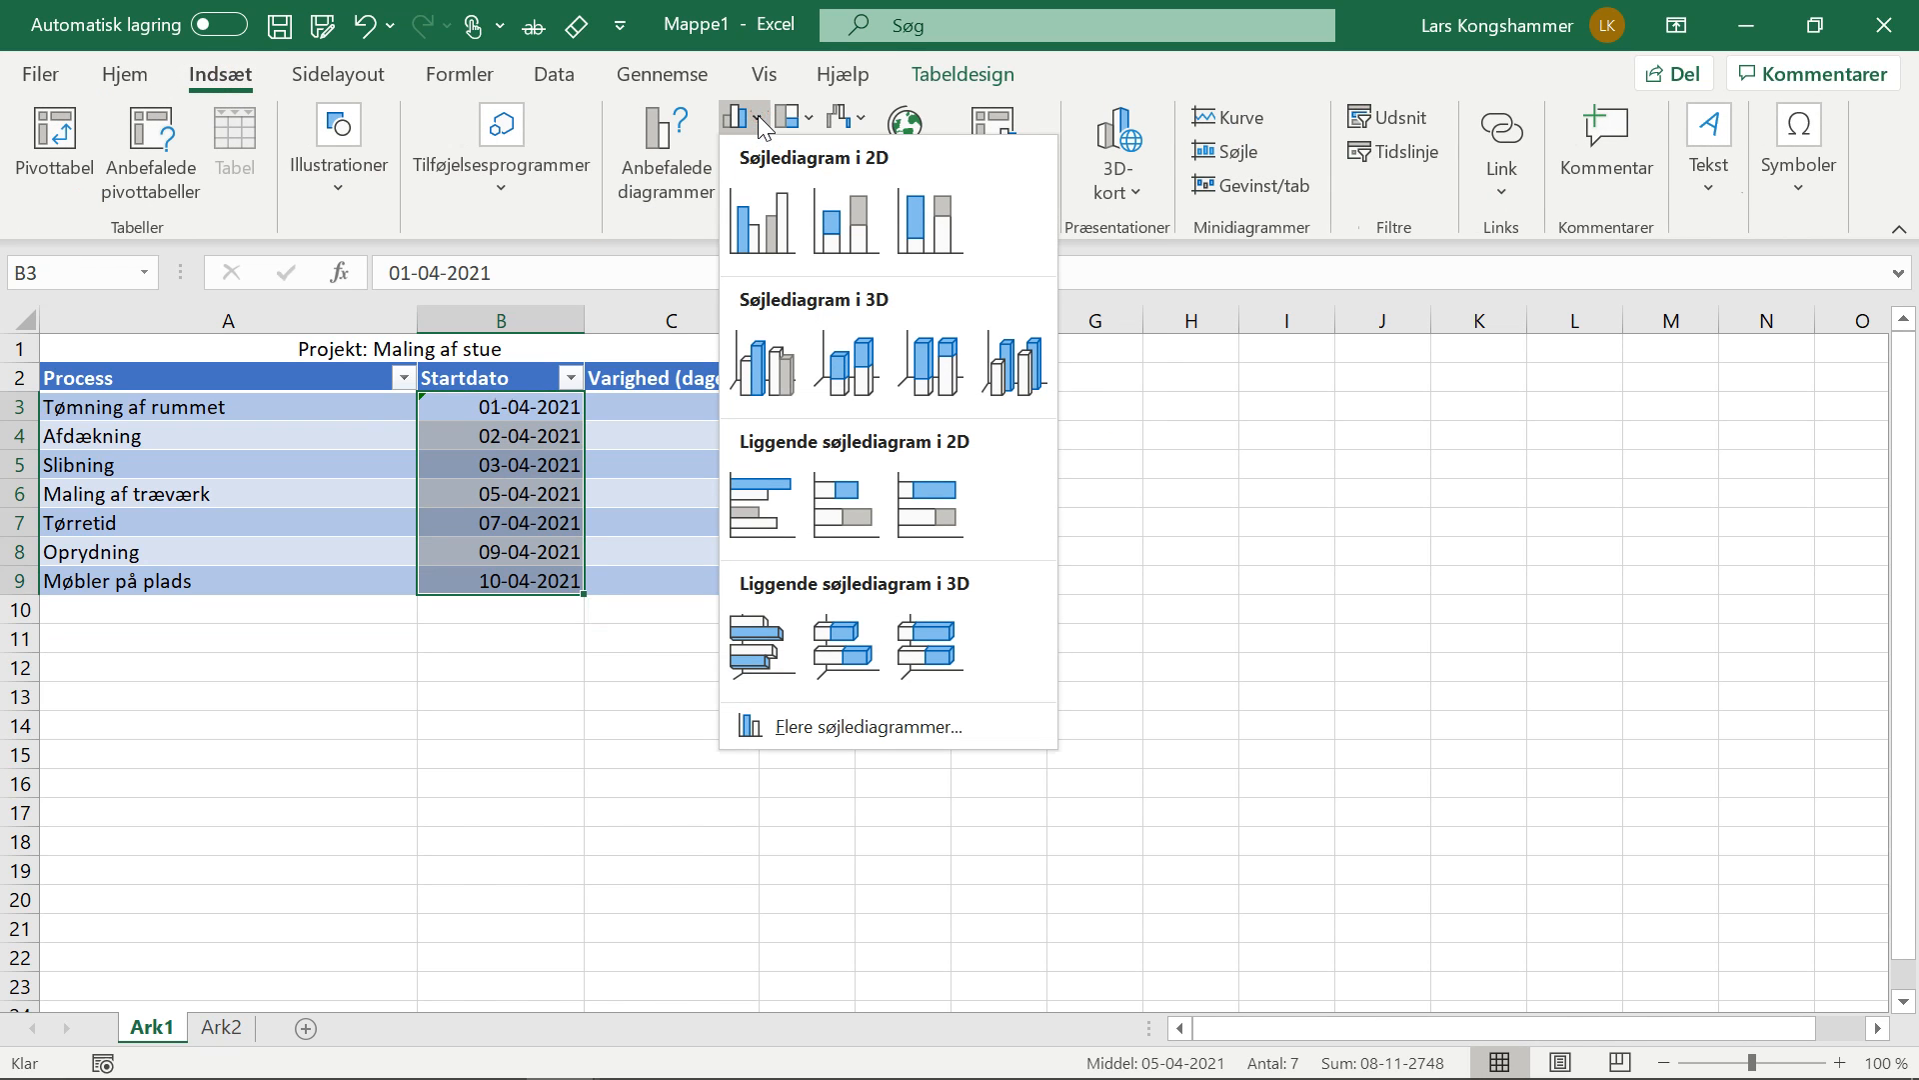
{"action": "left_click", "coordinate": [850, 489]}
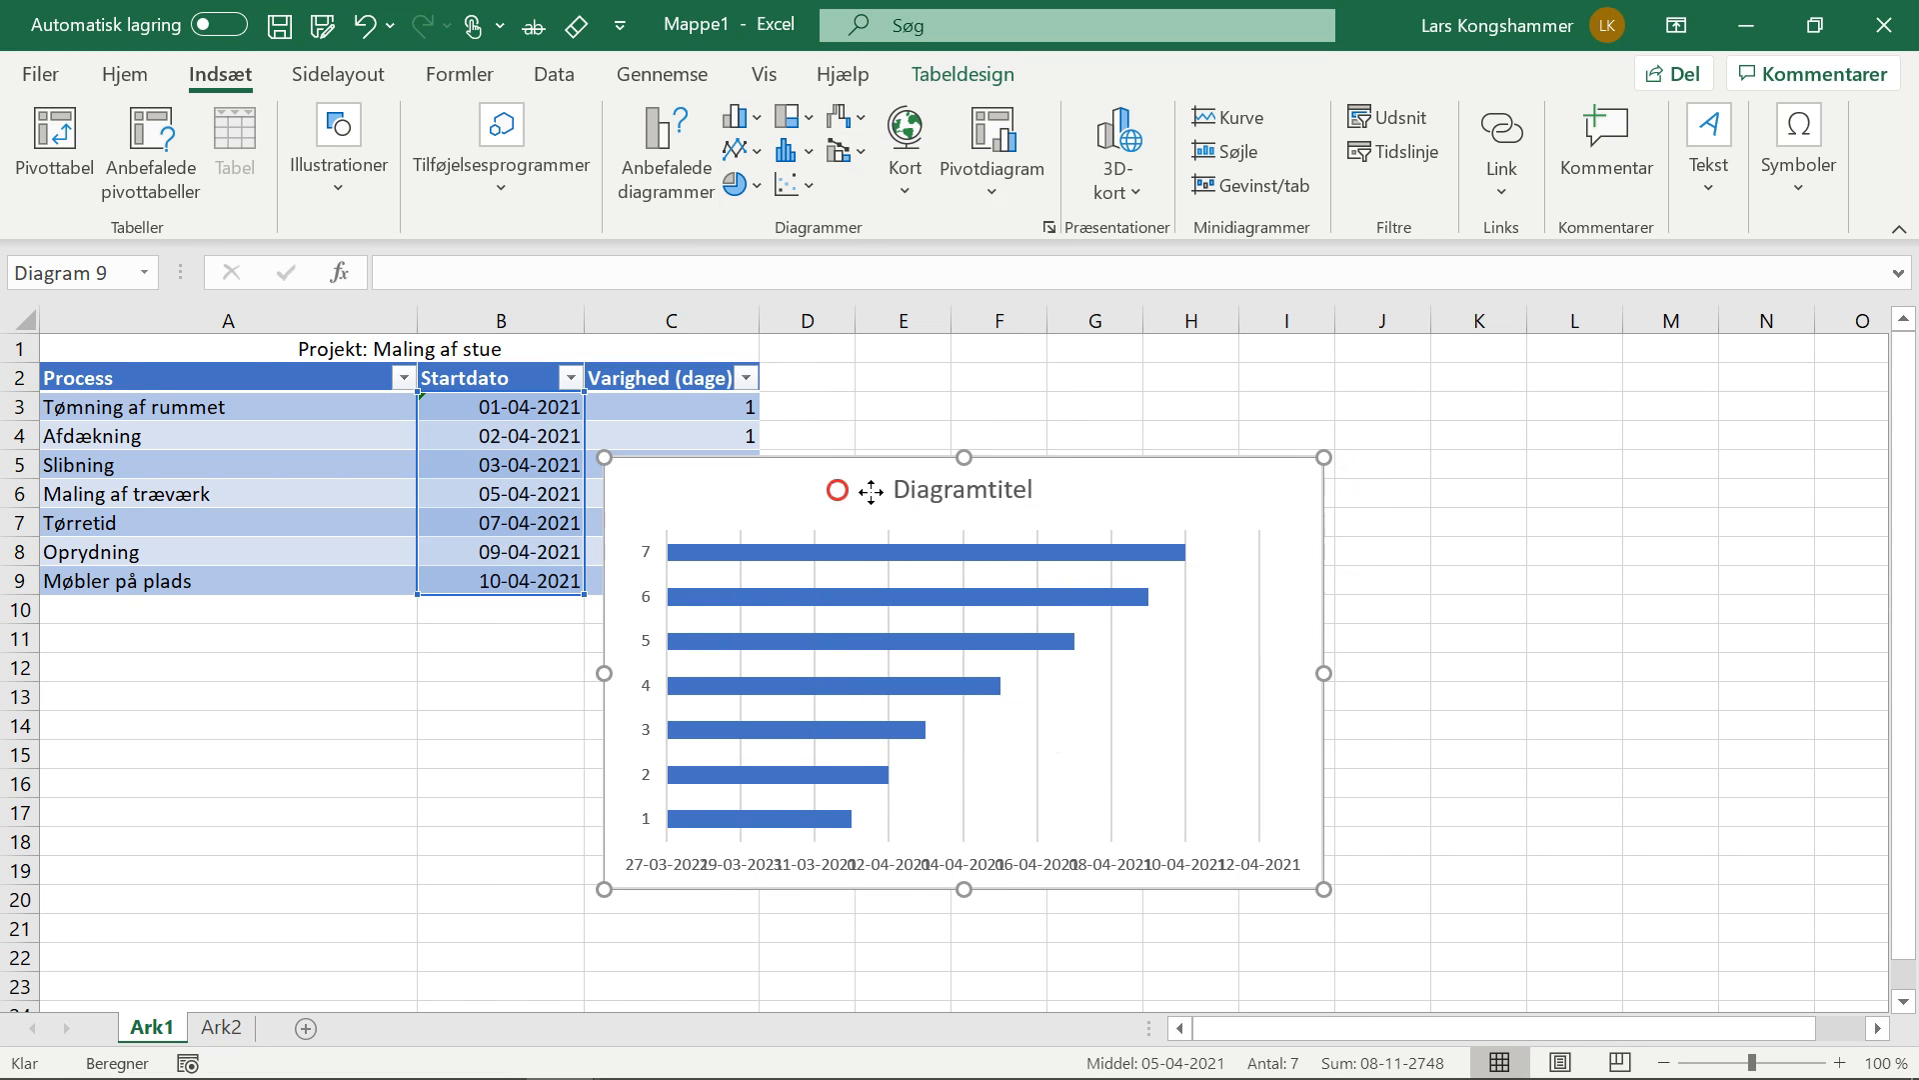
{"action": "left_click_drag", "start_coordinate": [841, 490], "coordinate": [1090, 397]}
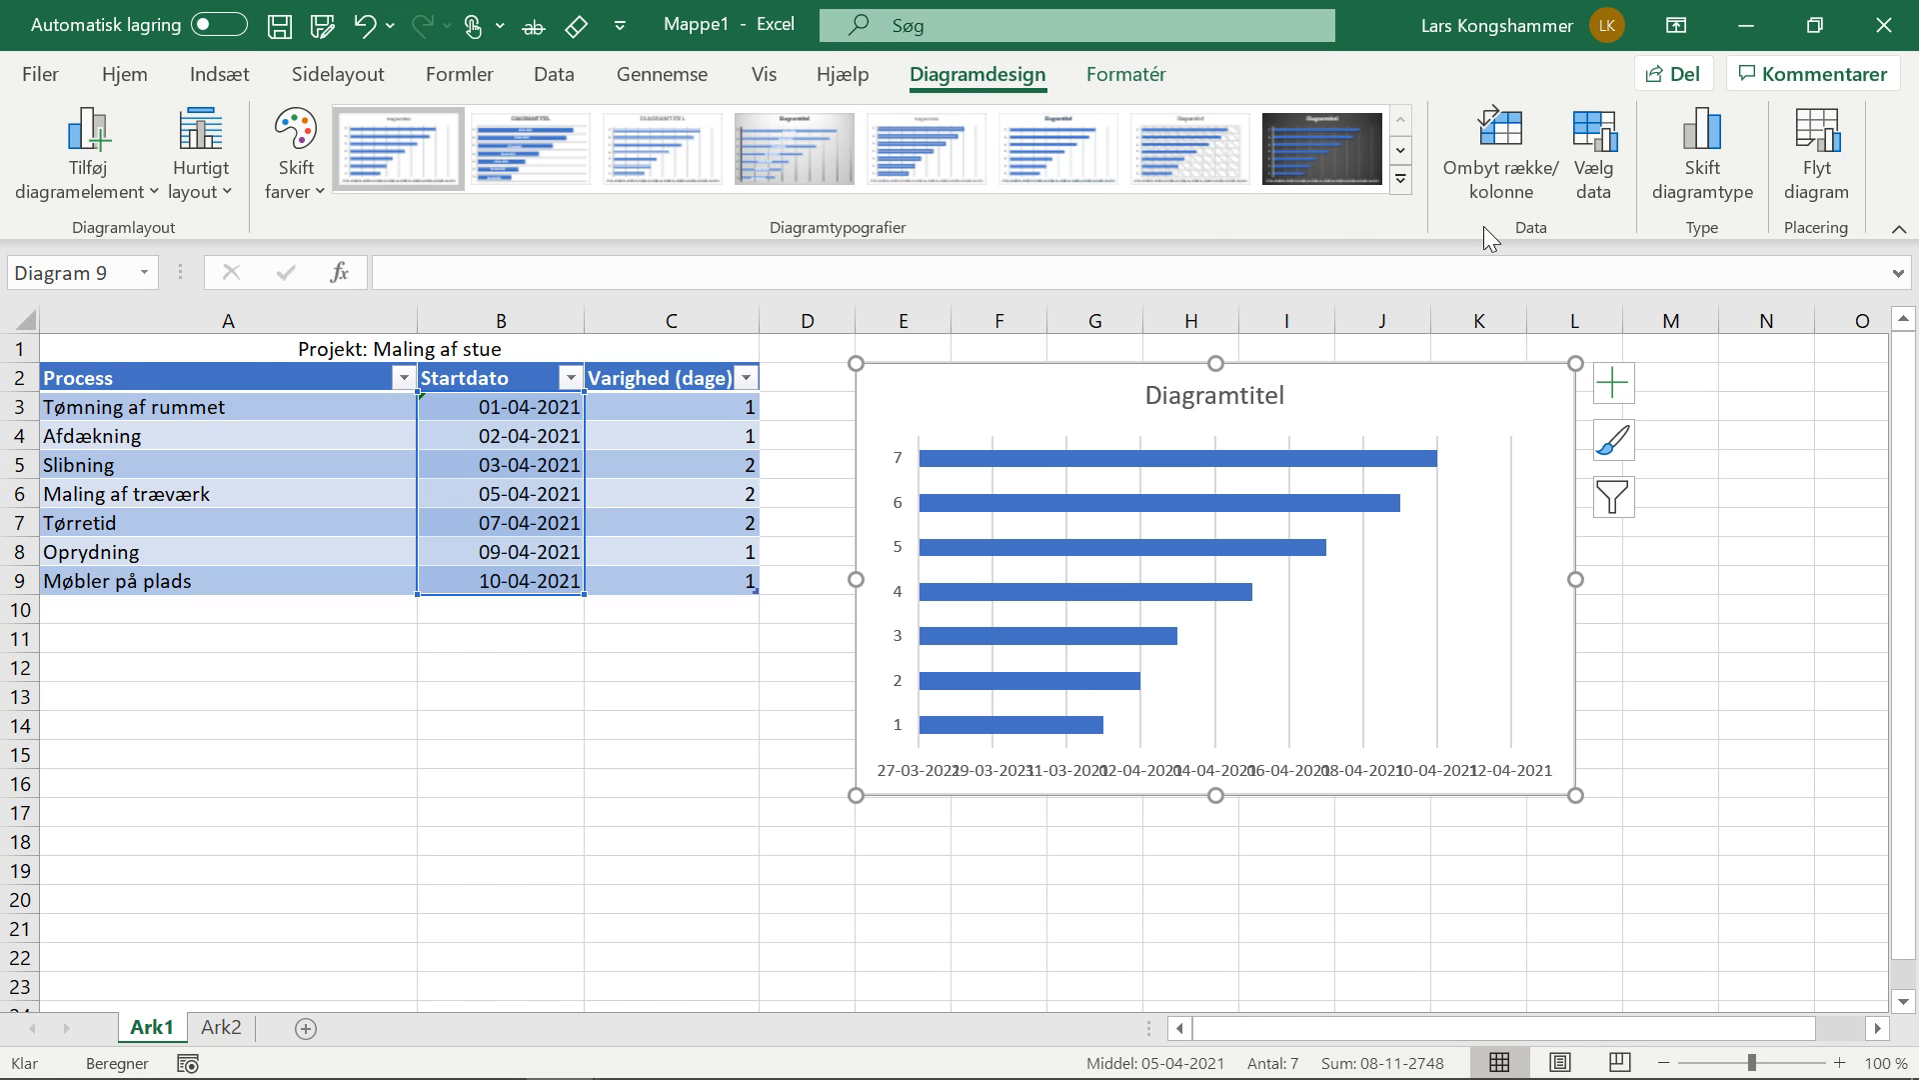
Add a second data series to the chart, named from C2 with the durations in C3:C9 as values
{"action": "left_click", "coordinate": [1605, 177]}
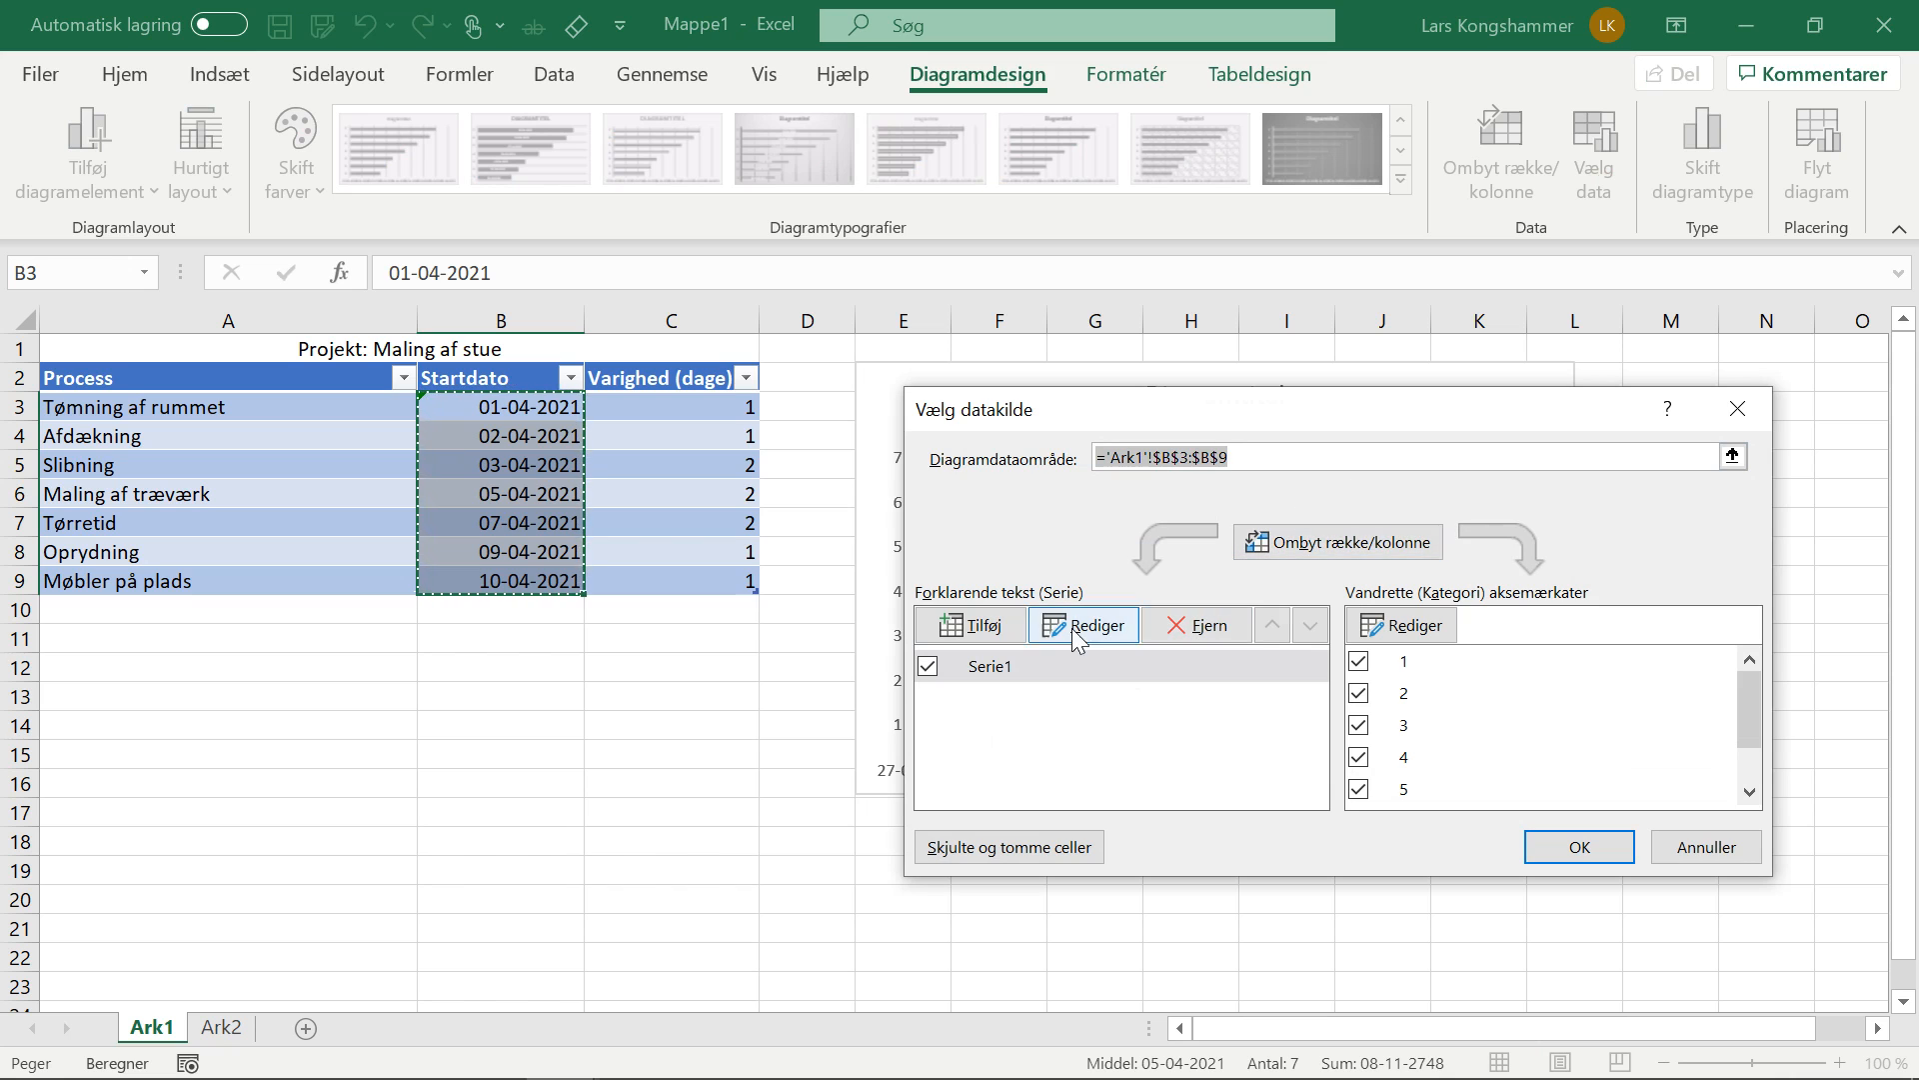
{"action": "left_click", "coordinate": [966, 621]}
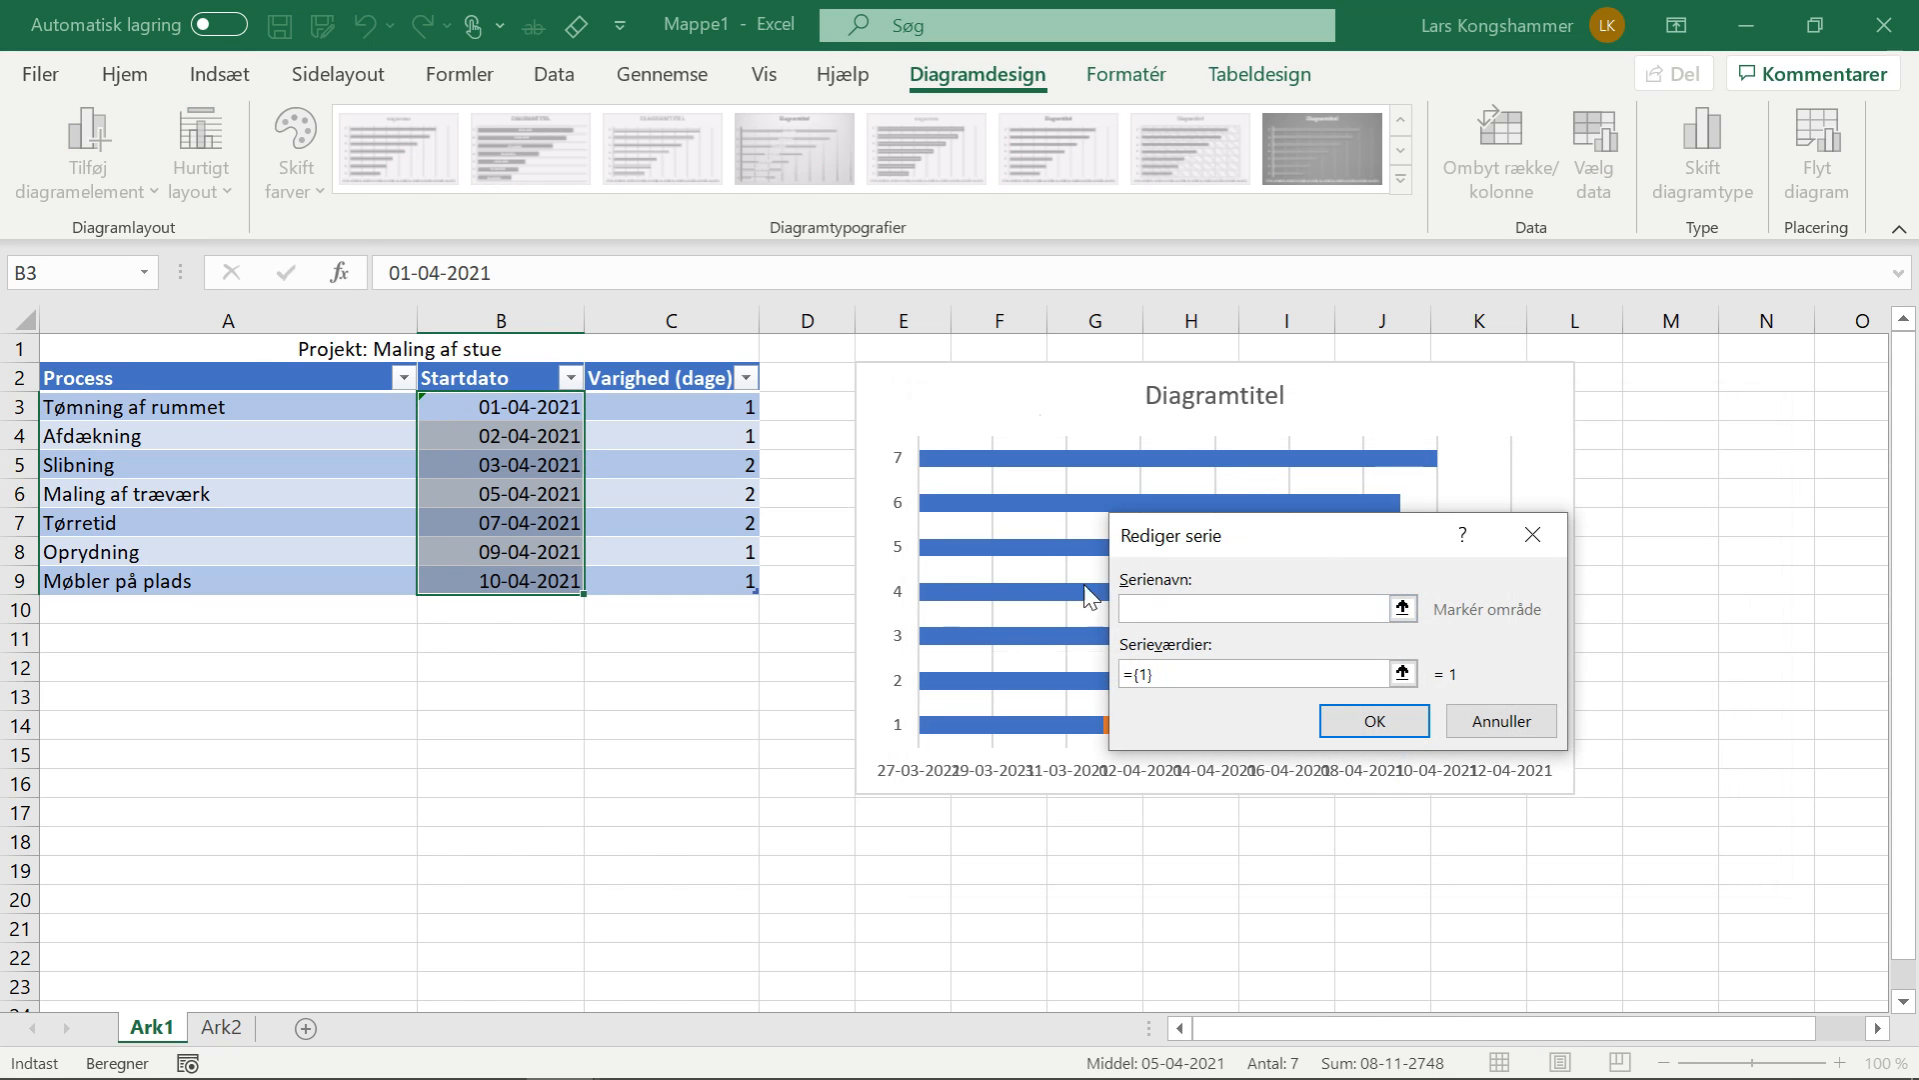
{"action": "left_click", "coordinate": [668, 377]}
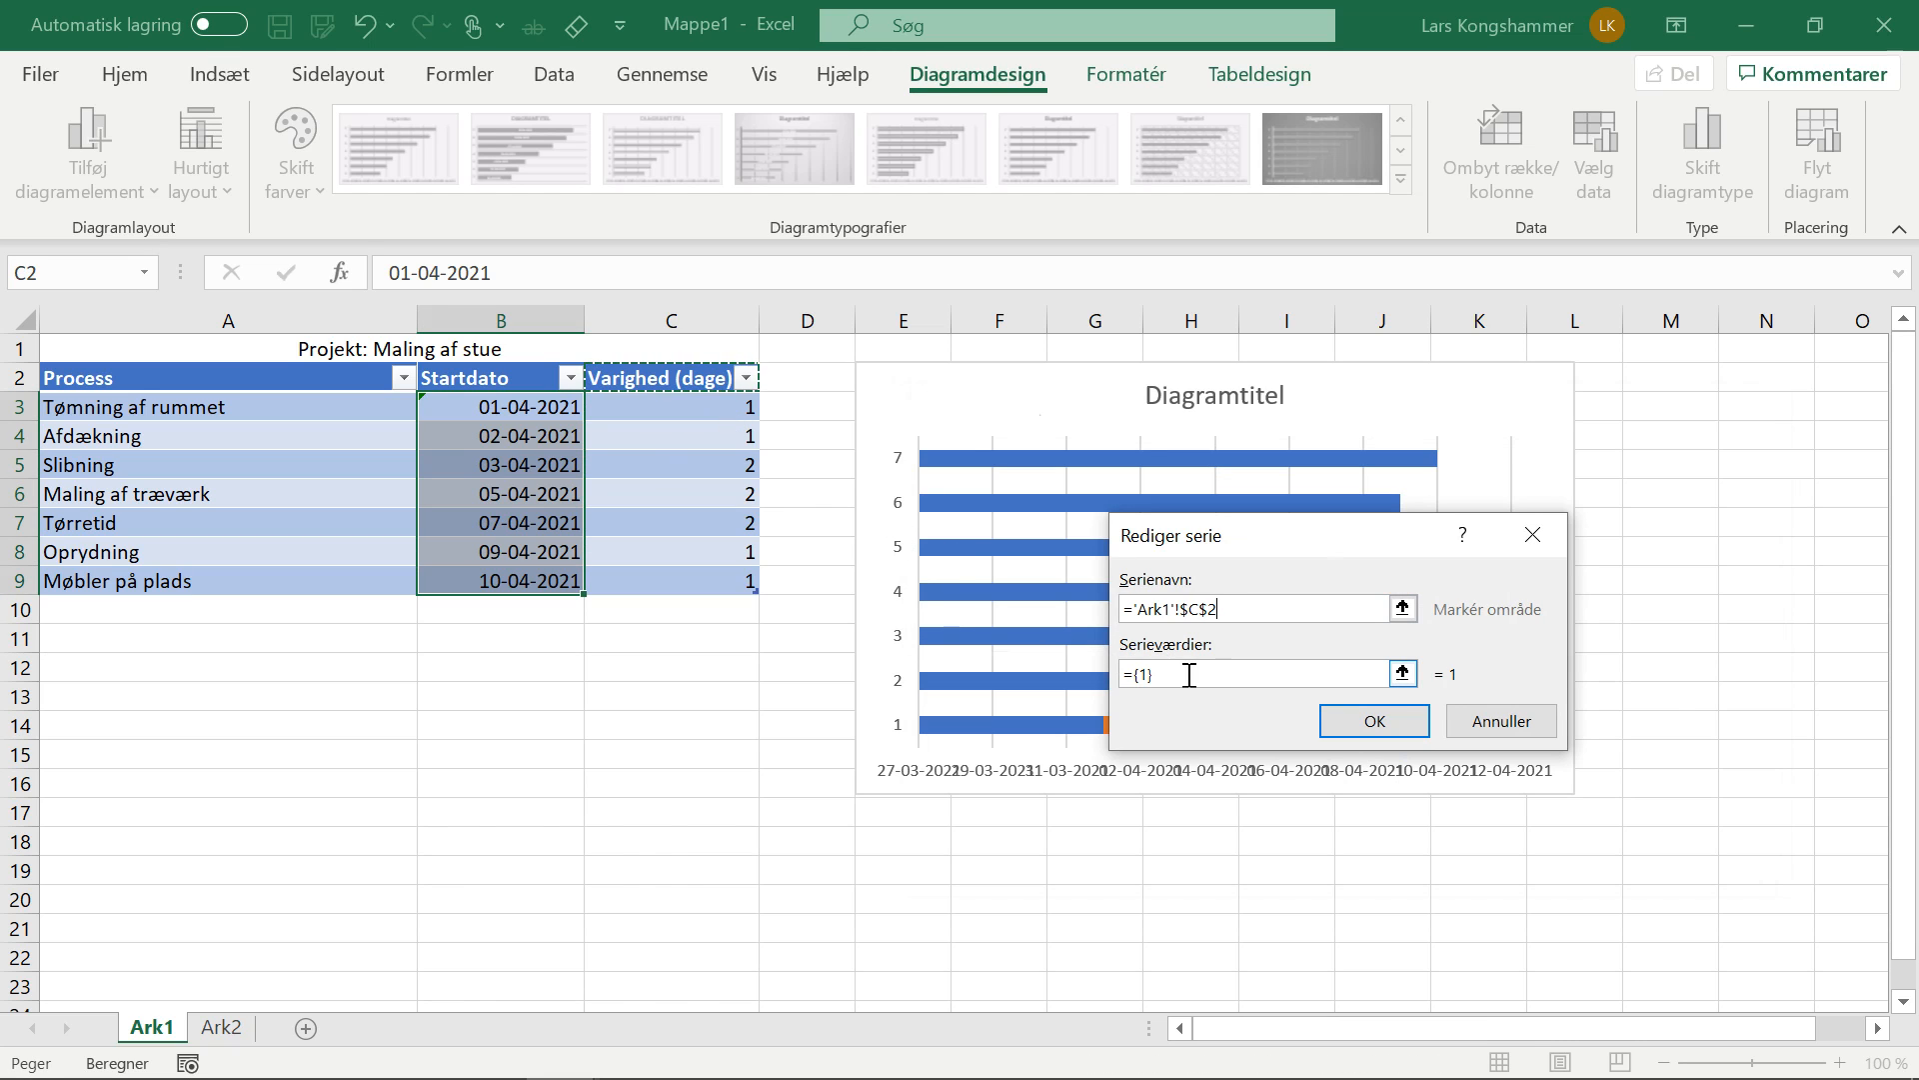
{"action": "left_click_drag", "start_coordinate": [1187, 675], "coordinate": [1103, 679]}
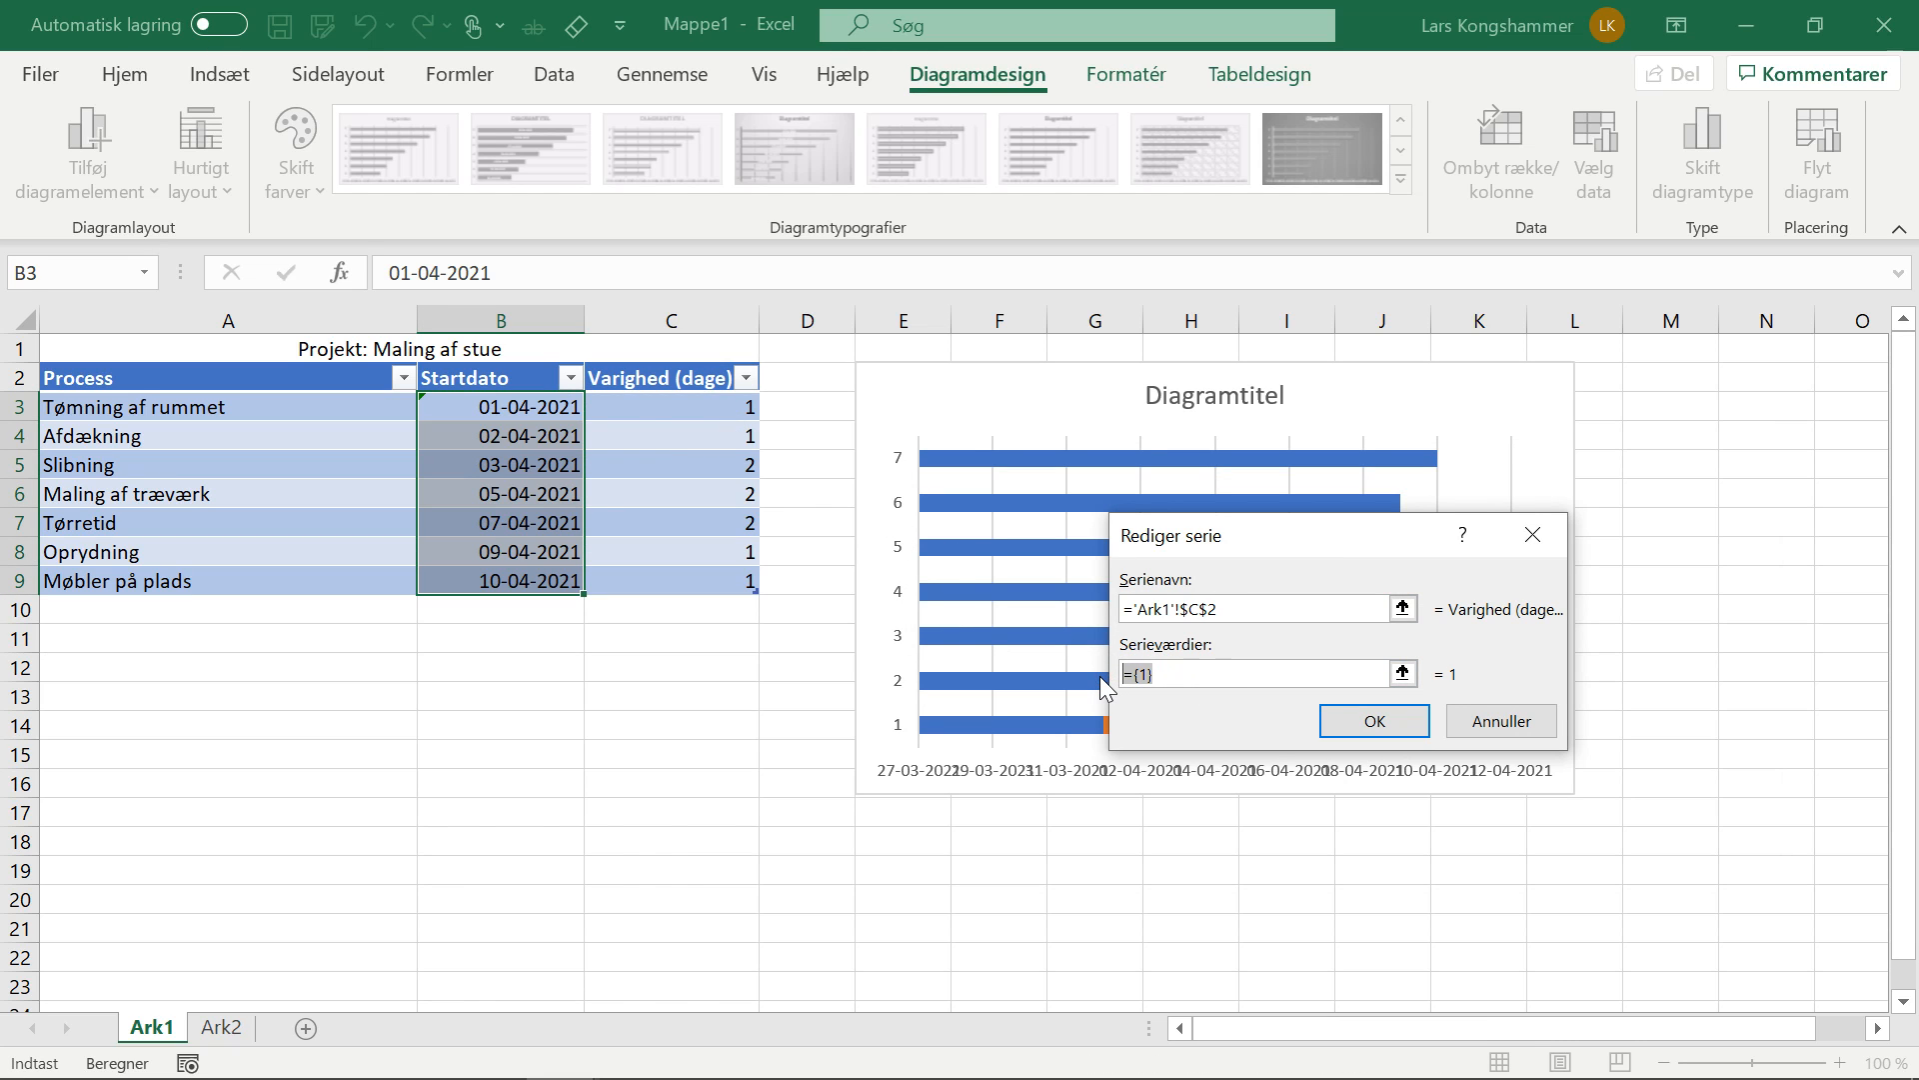
{"action": "key", "text": "BackSpace"}
{"action": "left_click_drag", "start_coordinate": [720, 404], "coordinate": [723, 575]}
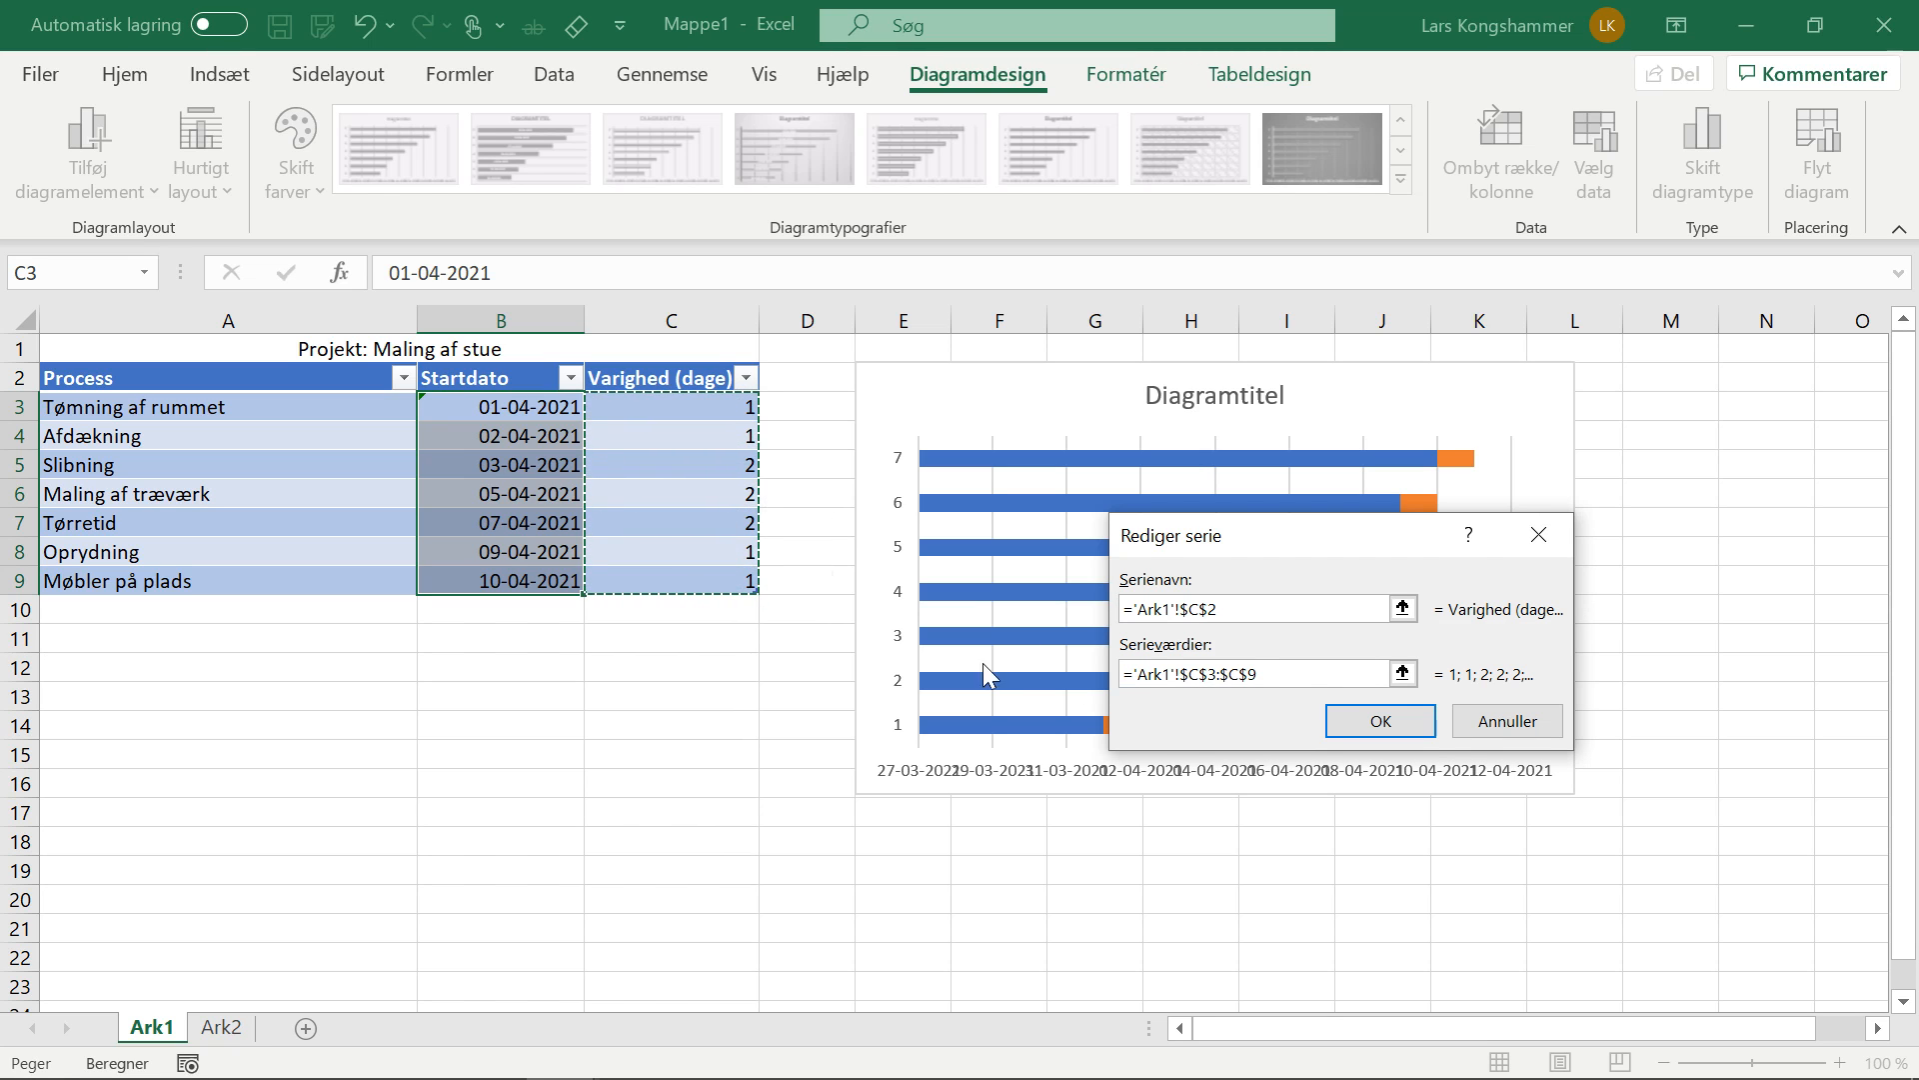
{"action": "left_click", "coordinate": [1381, 720]}
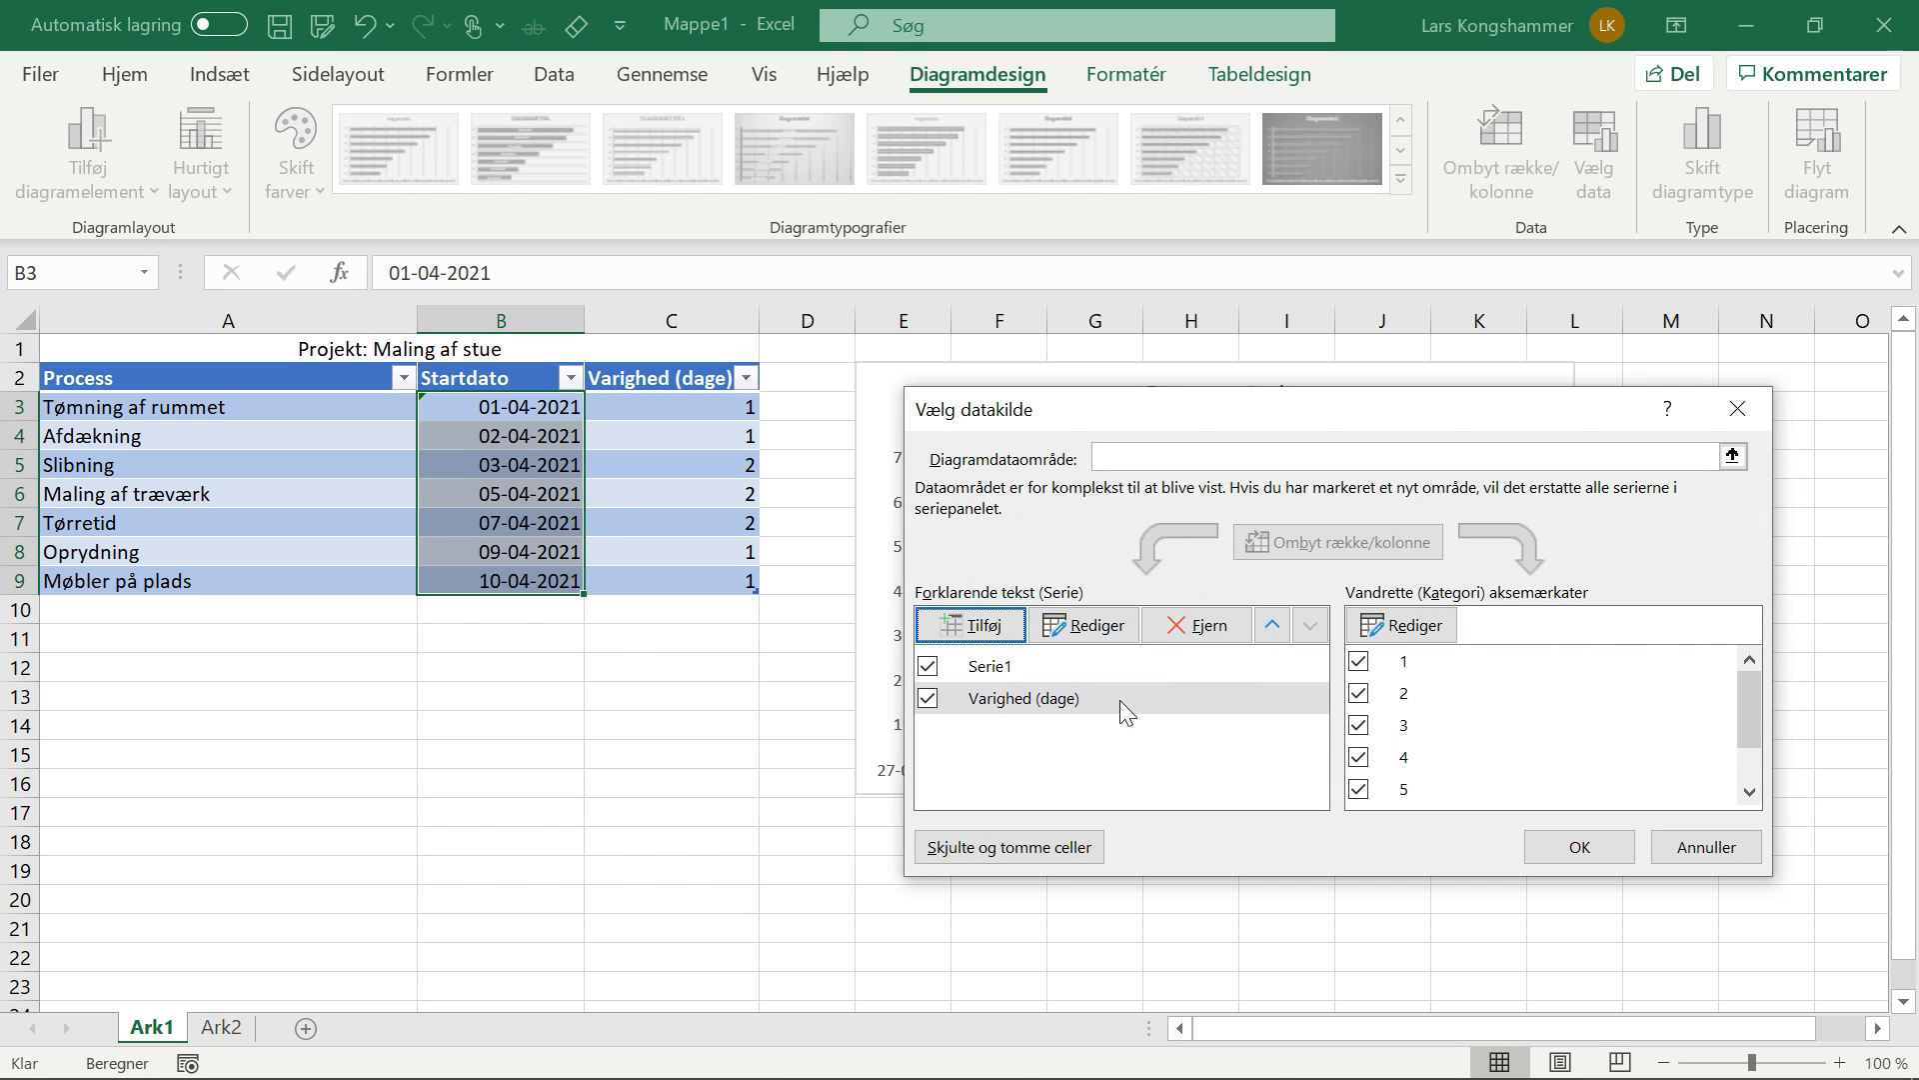
Set the chart's category axis labels to the process names in A3:A9 and apply the data source changes
{"action": "left_click", "coordinate": [1427, 628]}
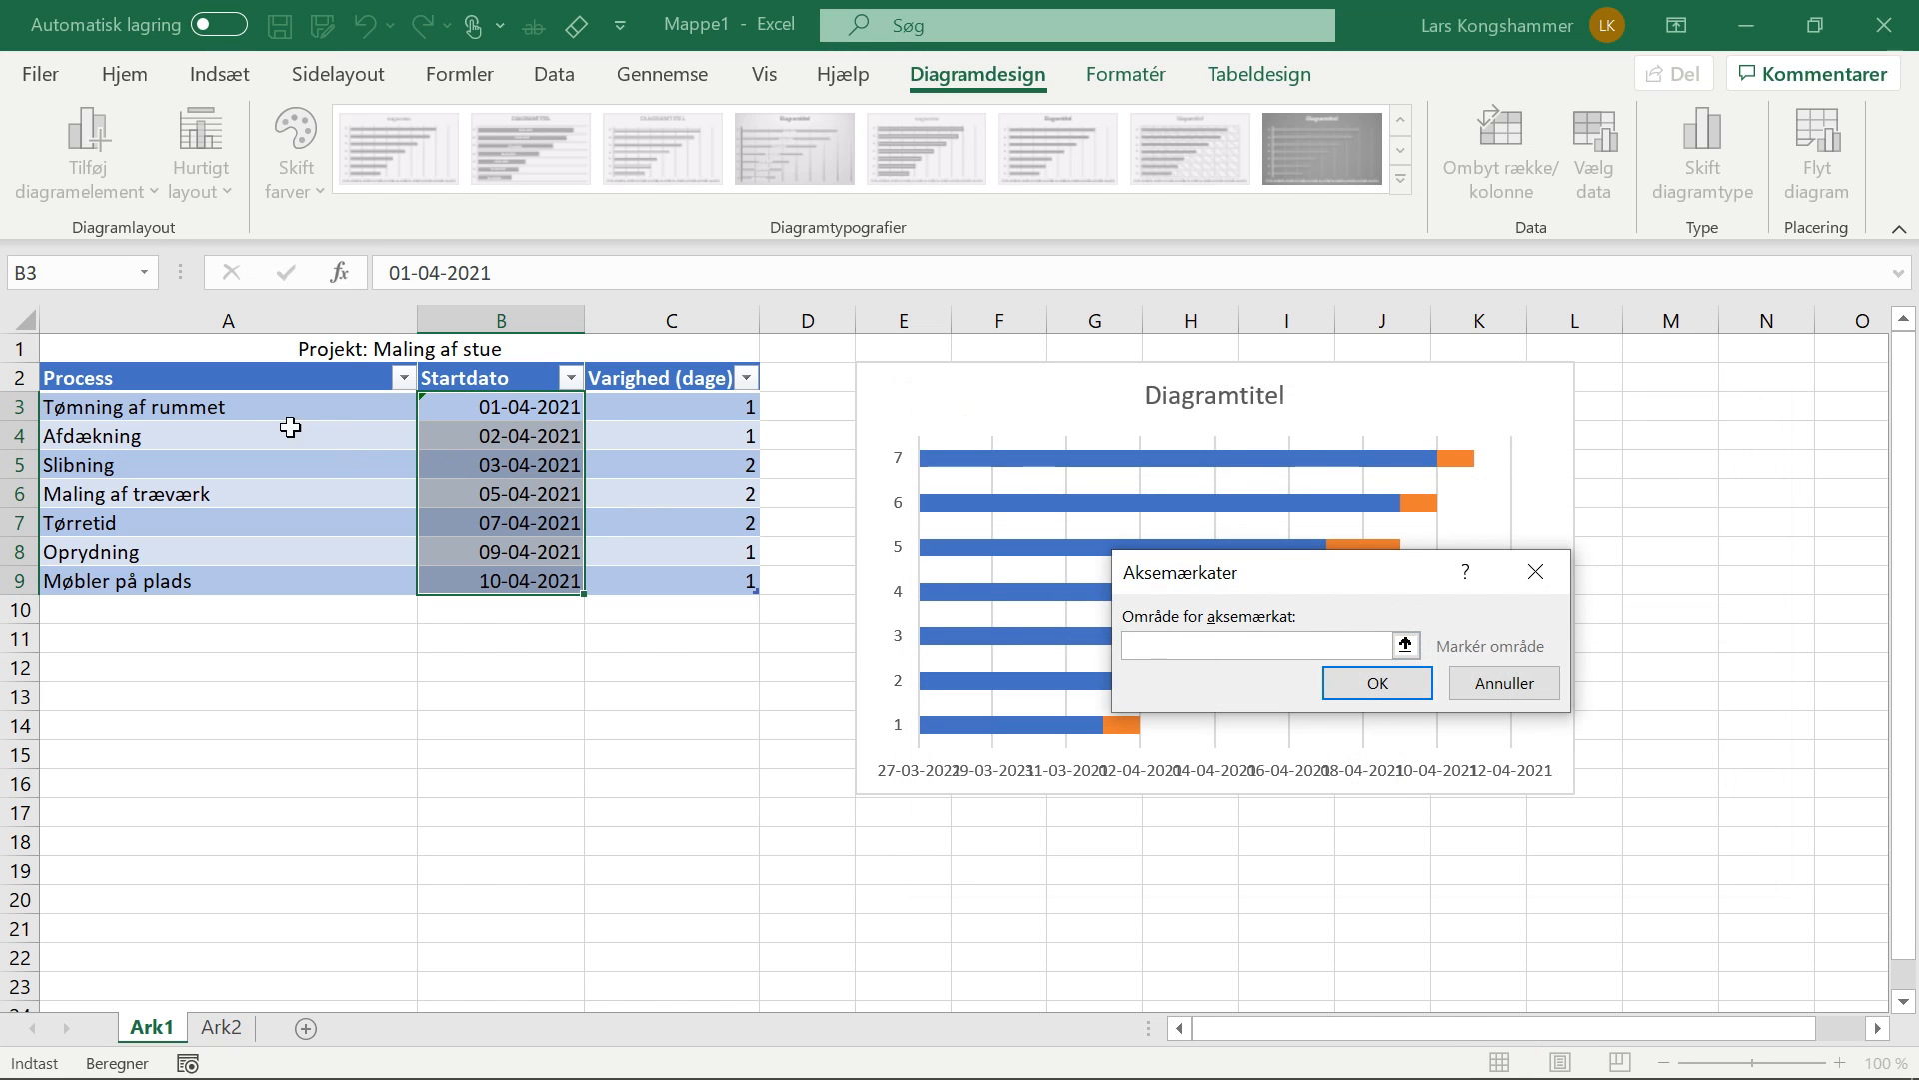
{"action": "left_click_drag", "start_coordinate": [248, 405], "coordinate": [251, 568]}
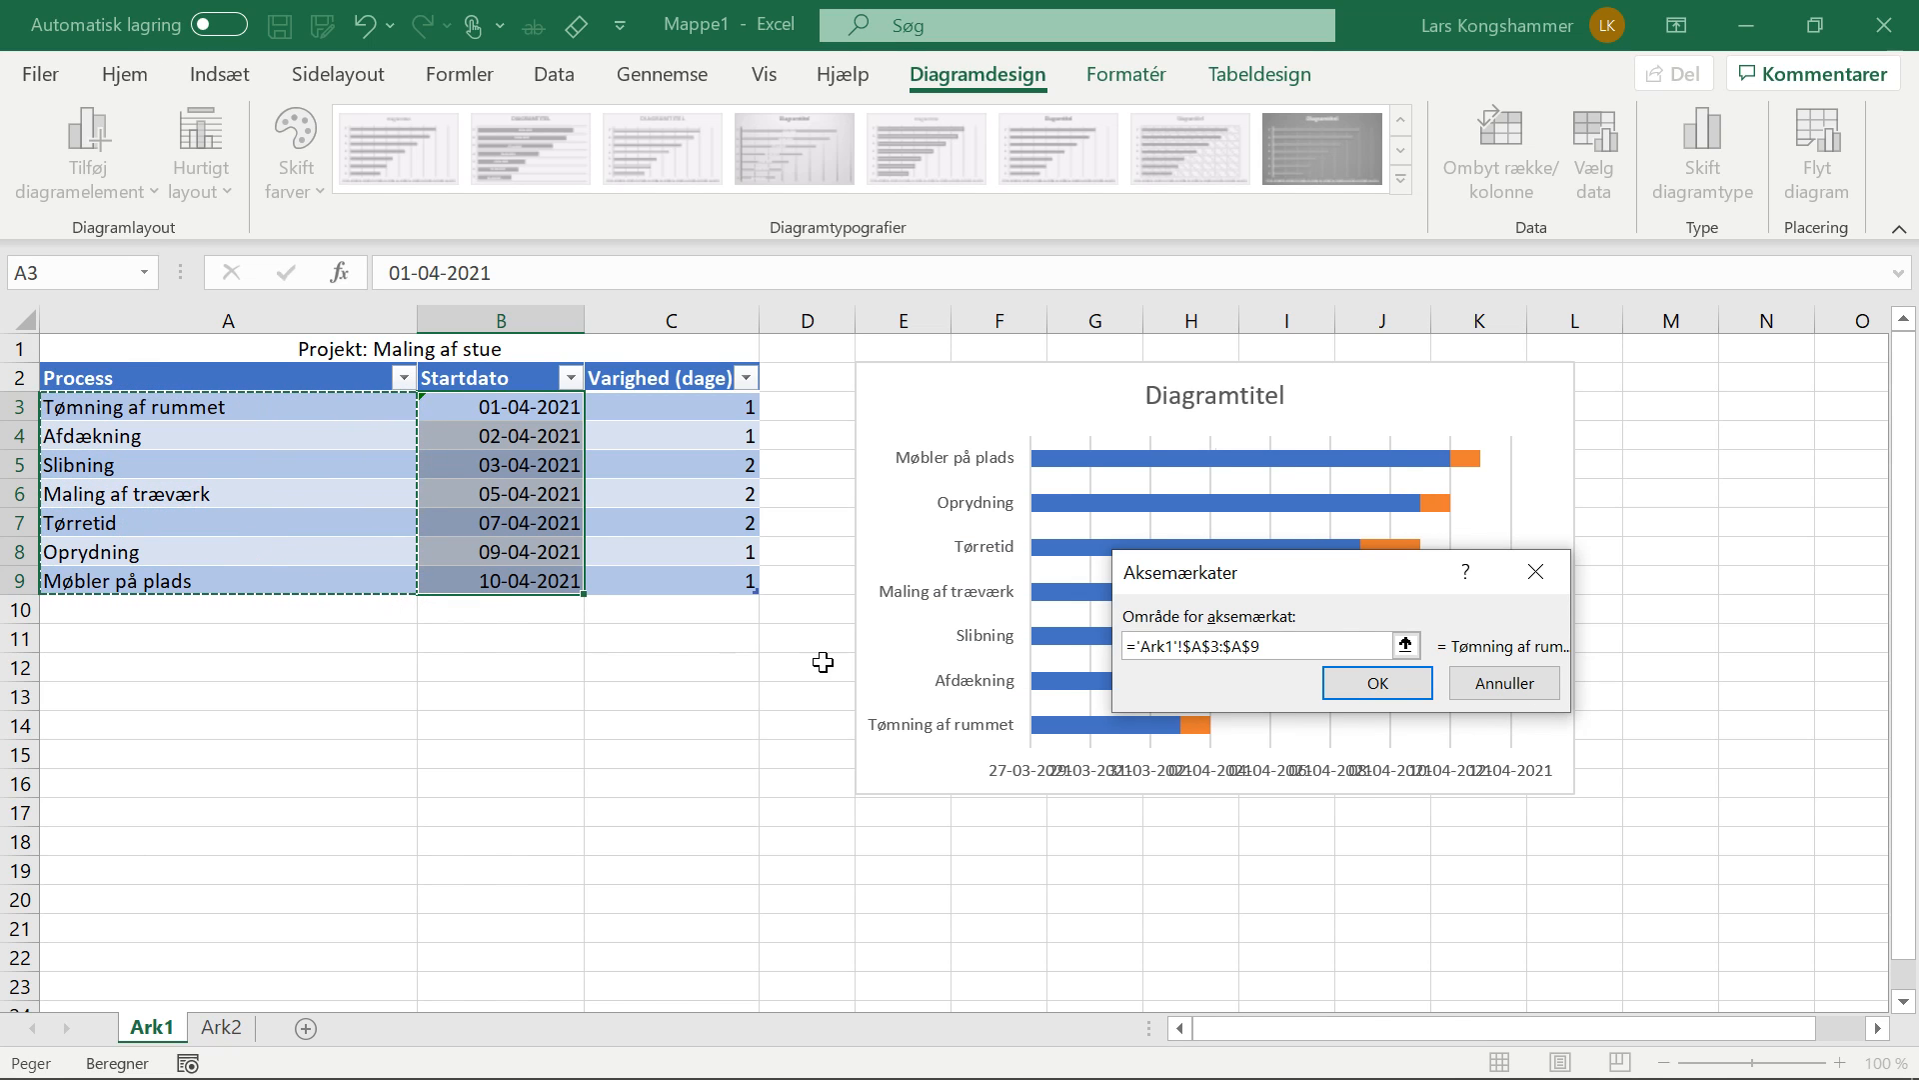
{"action": "left_click", "coordinate": [1377, 684]}
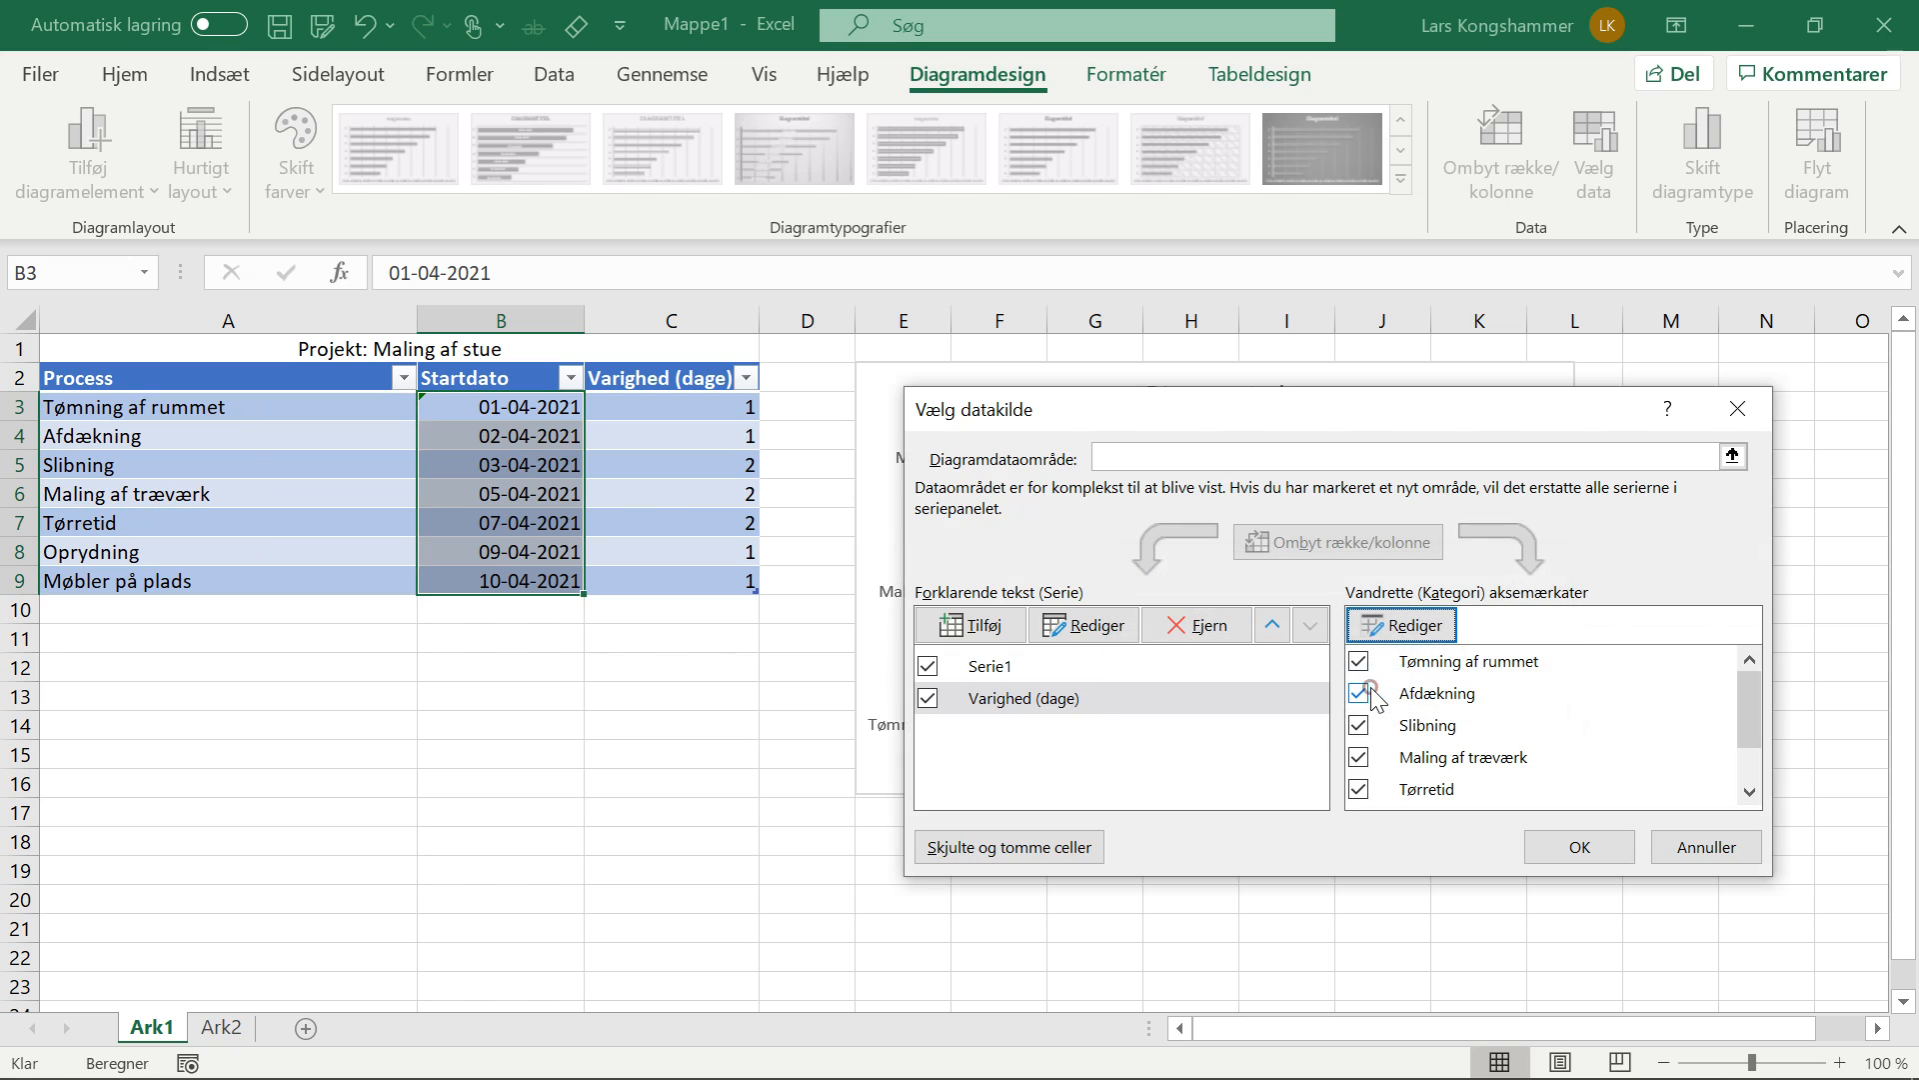
{"action": "left_click", "coordinate": [1598, 852]}
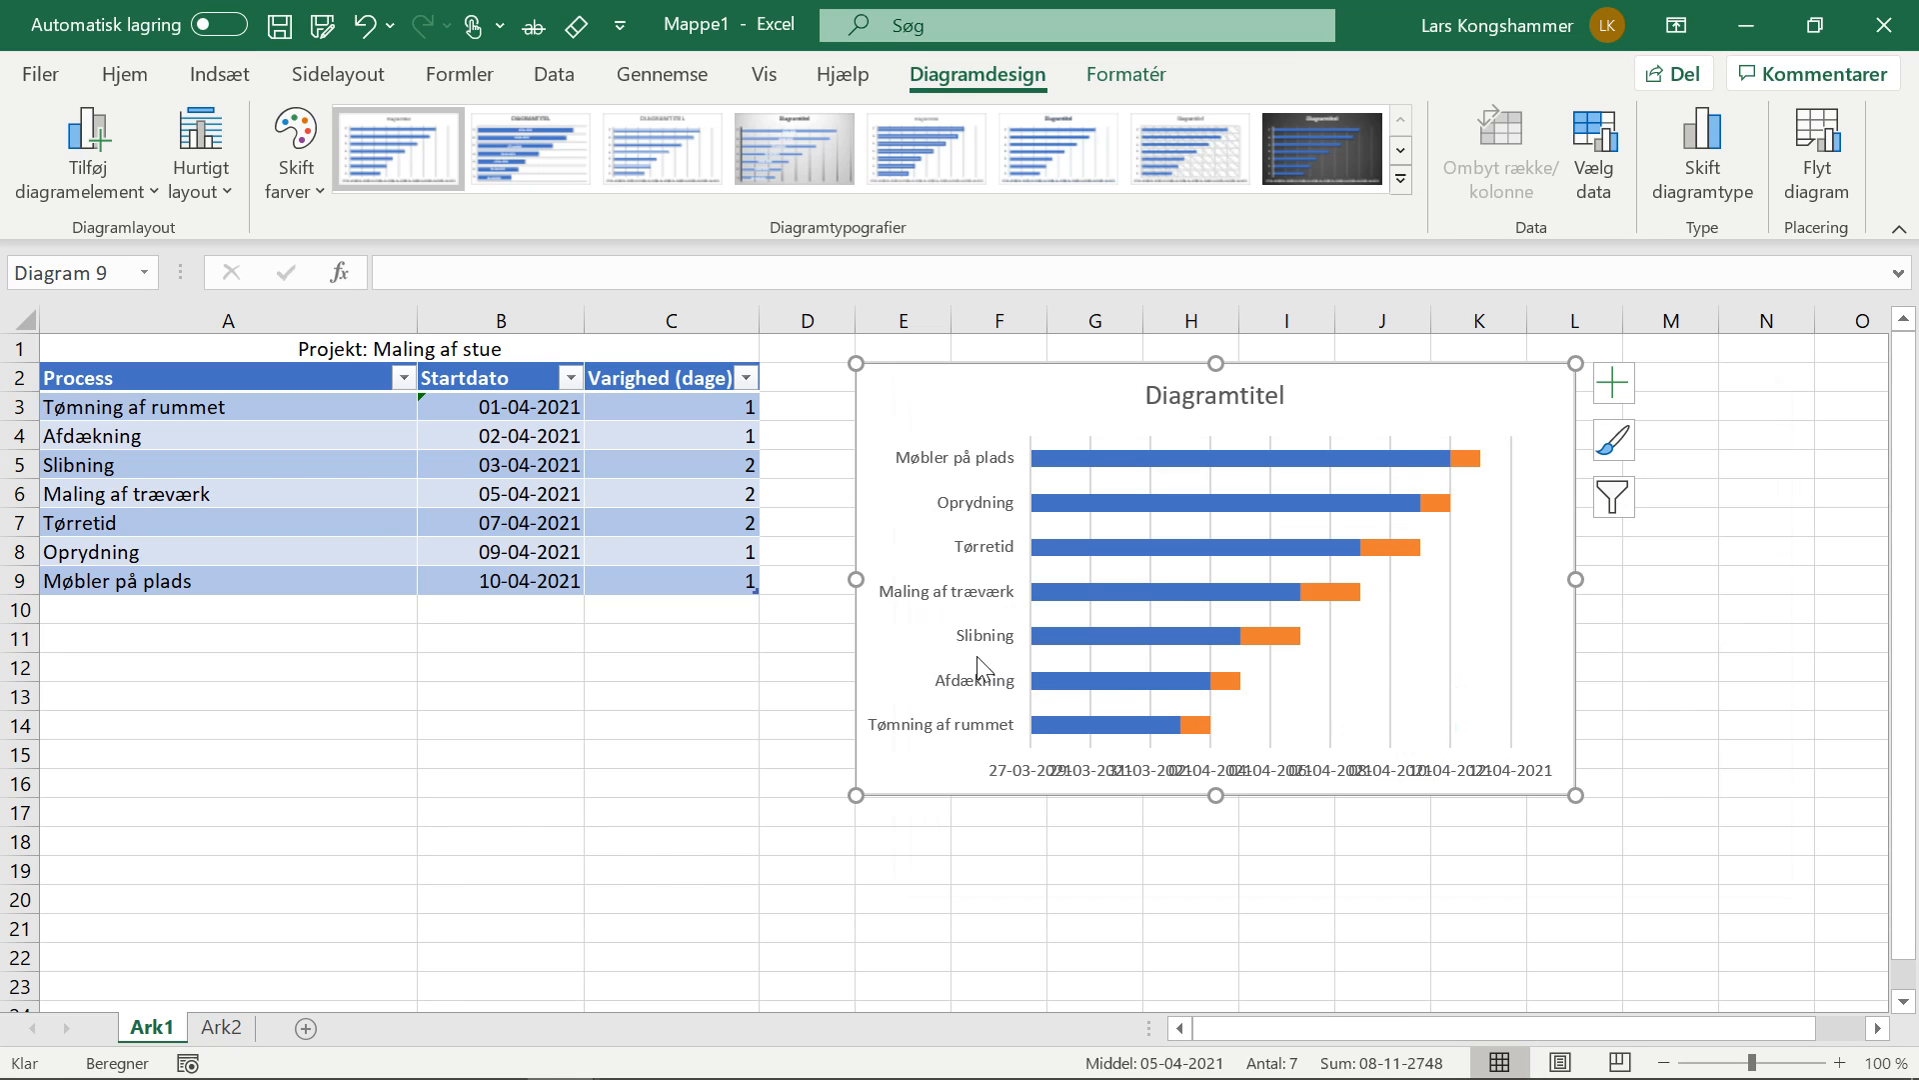
Put the categories on the chart's vertical process axis in reverse order
{"action": "right_click", "coordinate": [965, 467]}
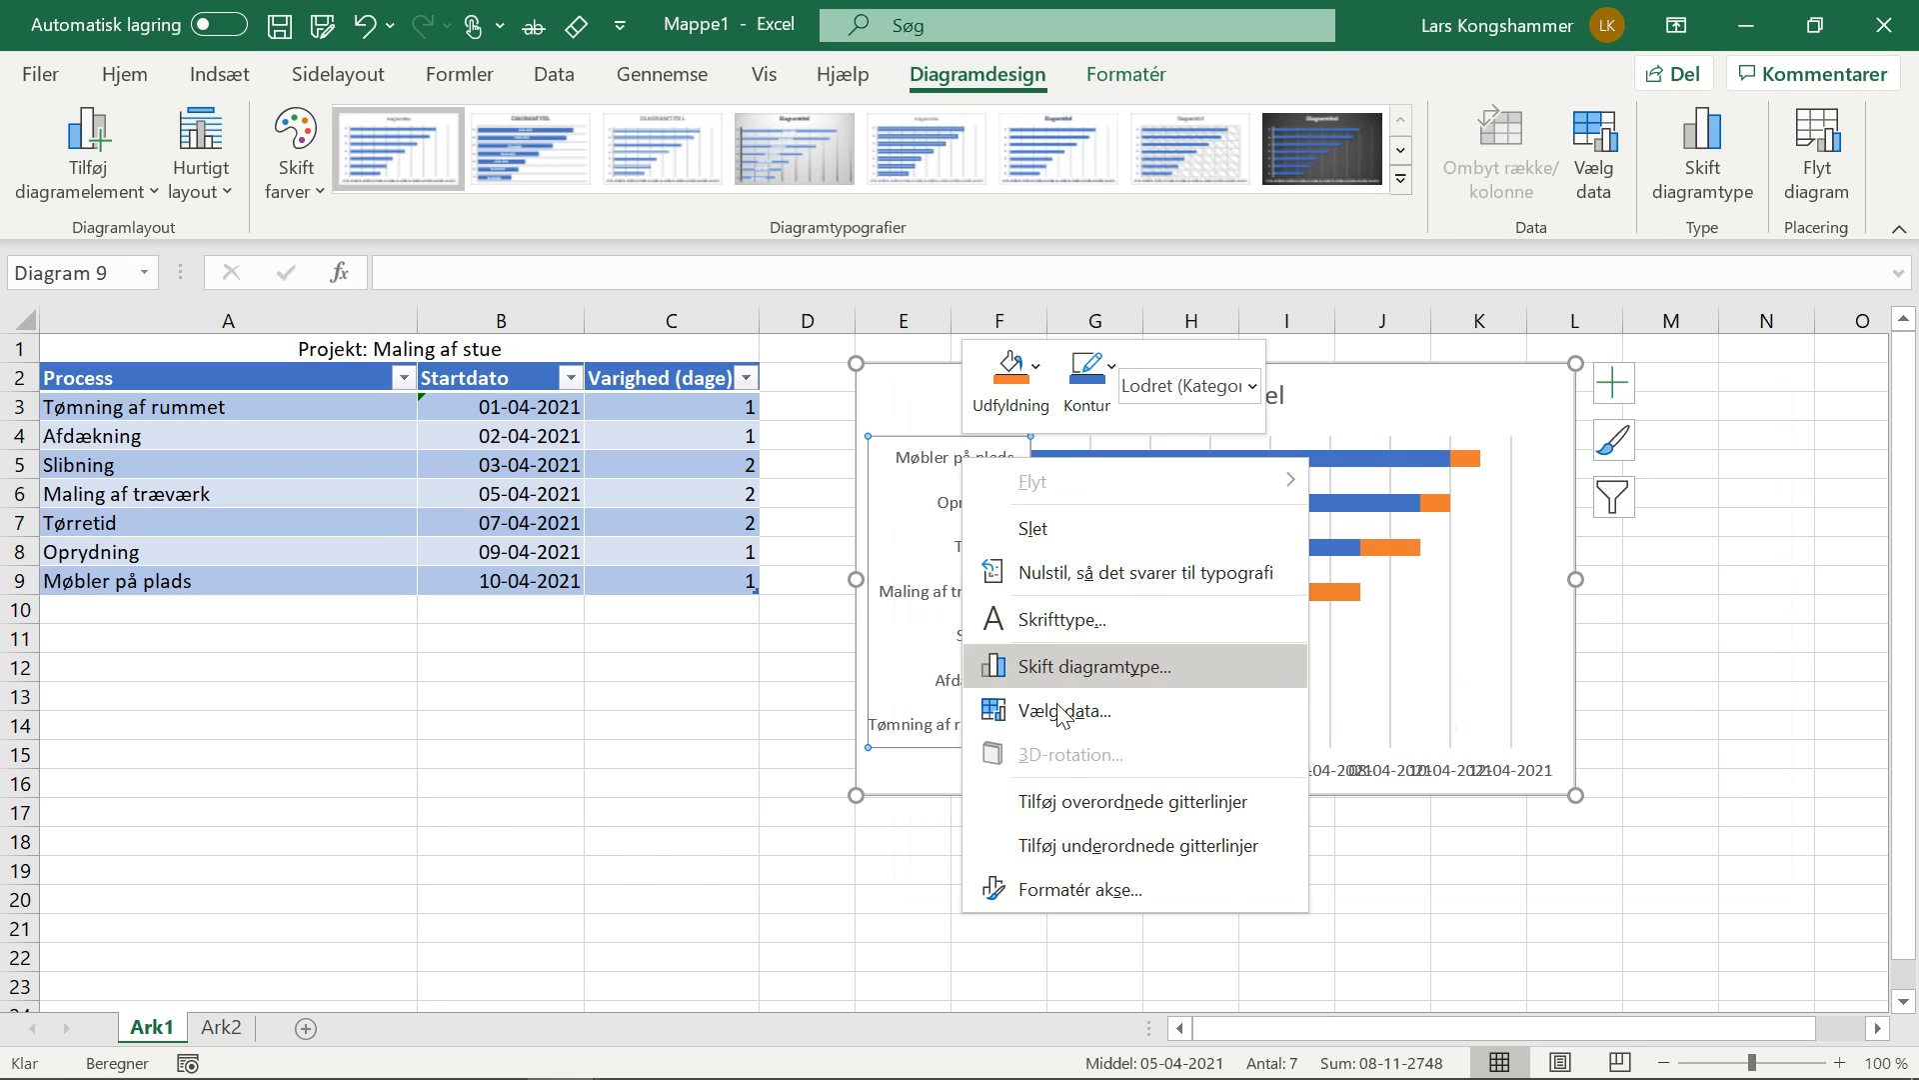
{"action": "left_click", "coordinate": [1088, 895]}
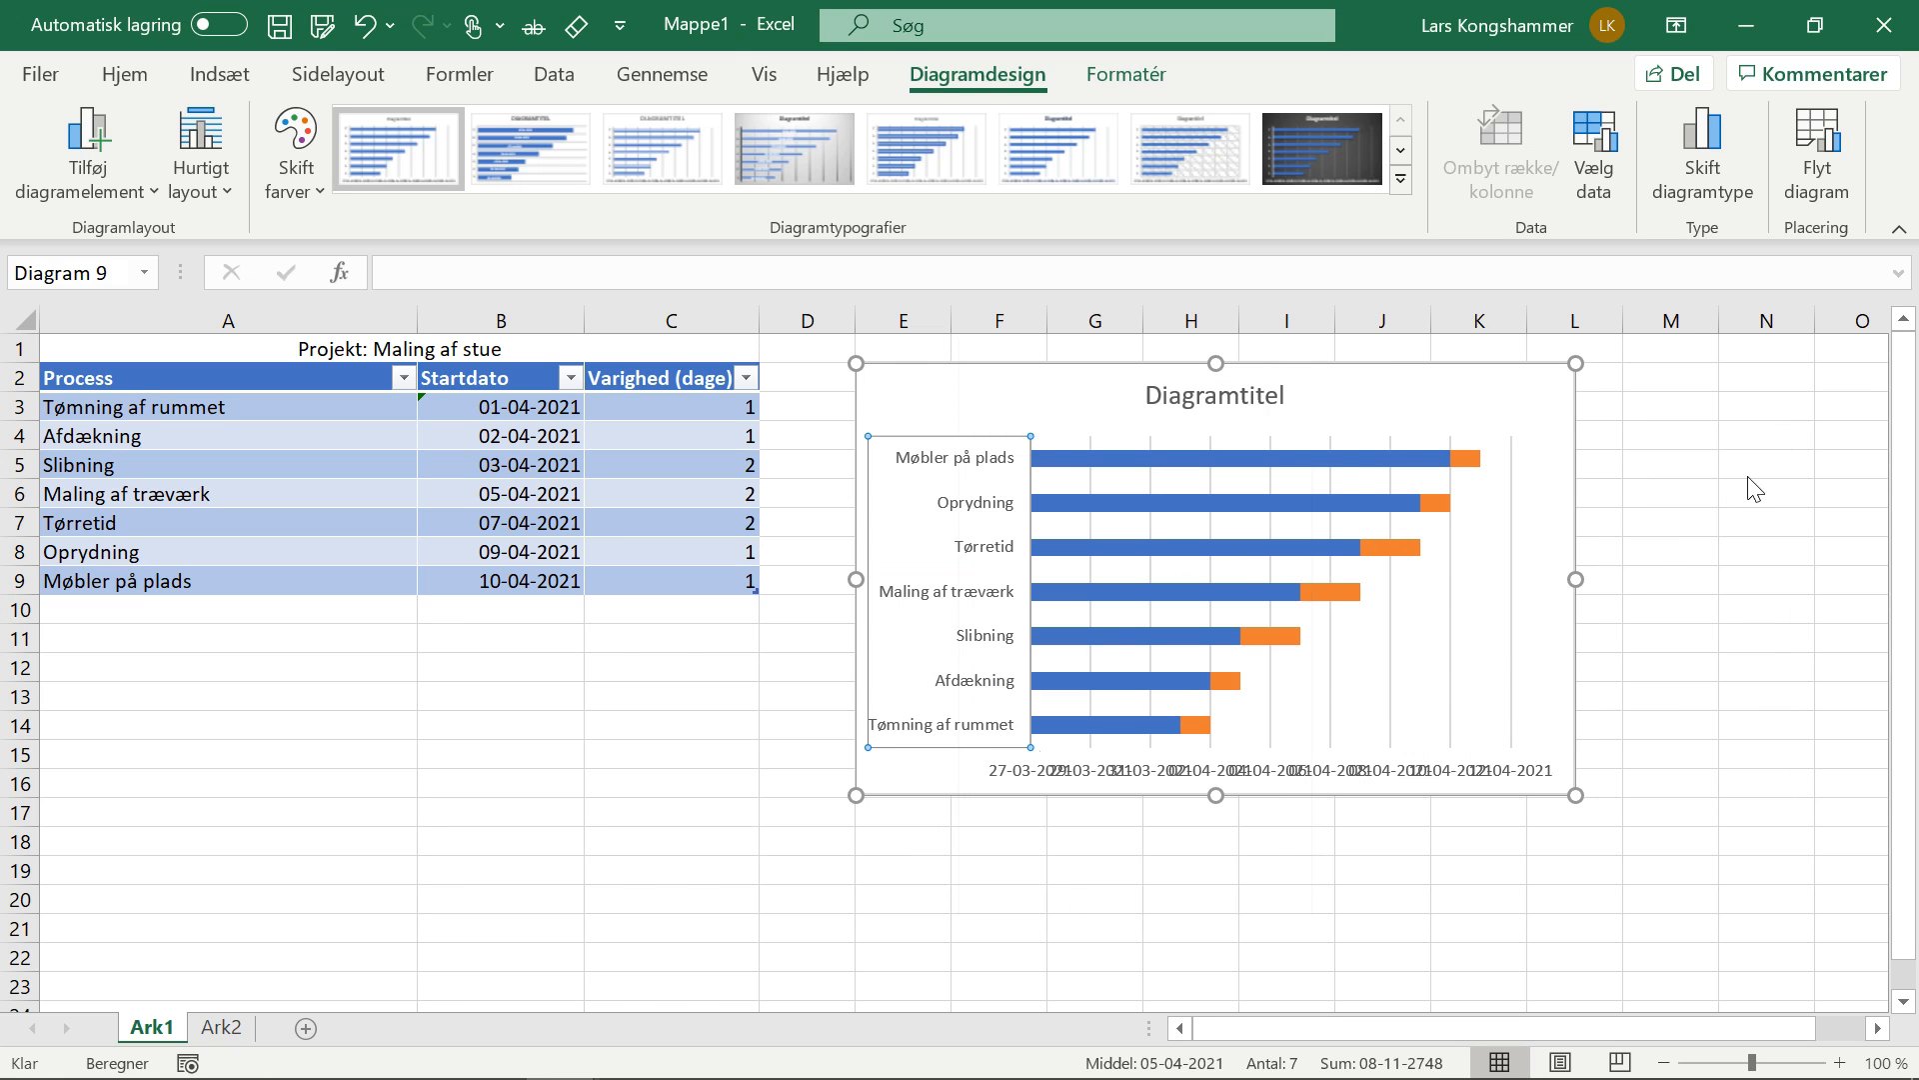
{"action": "left_click_drag", "start_coordinate": [1889, 495], "coordinate": [1889, 592]}
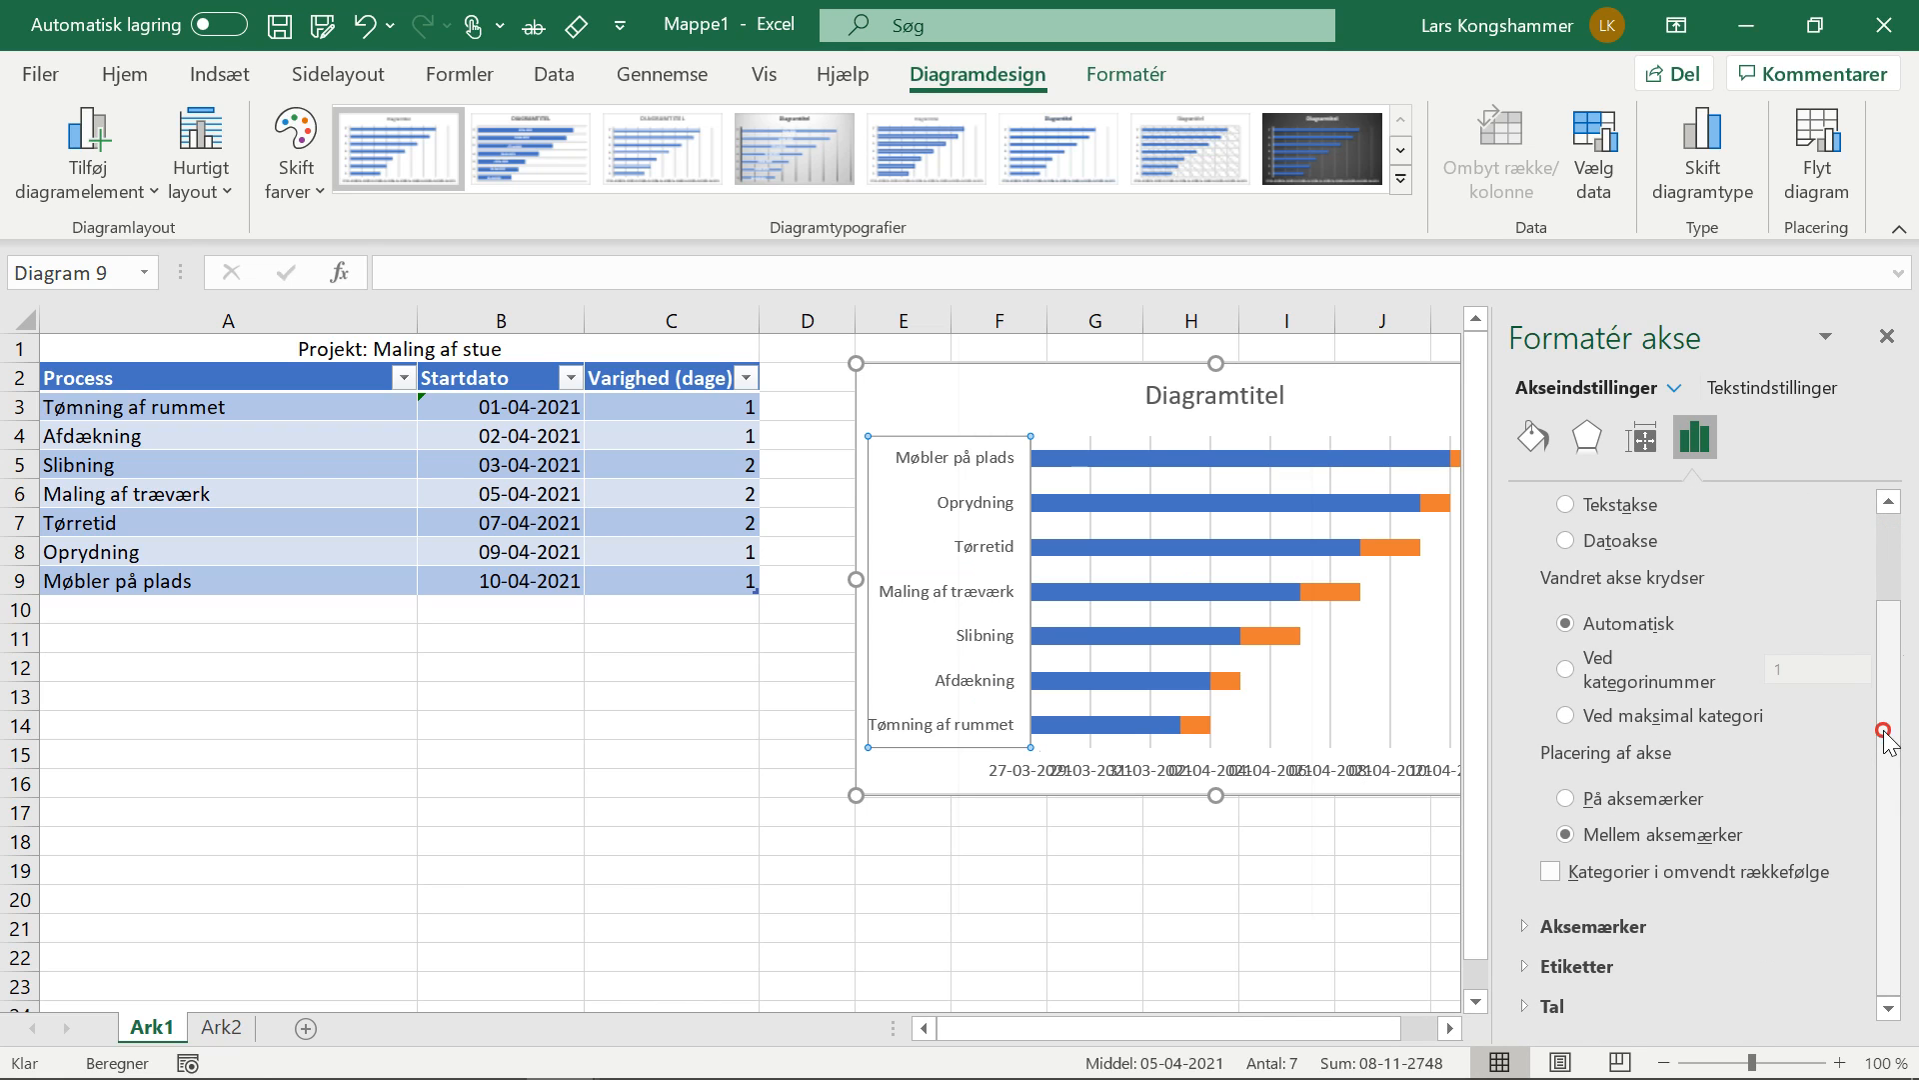
{"action": "left_click", "coordinate": [1550, 872]}
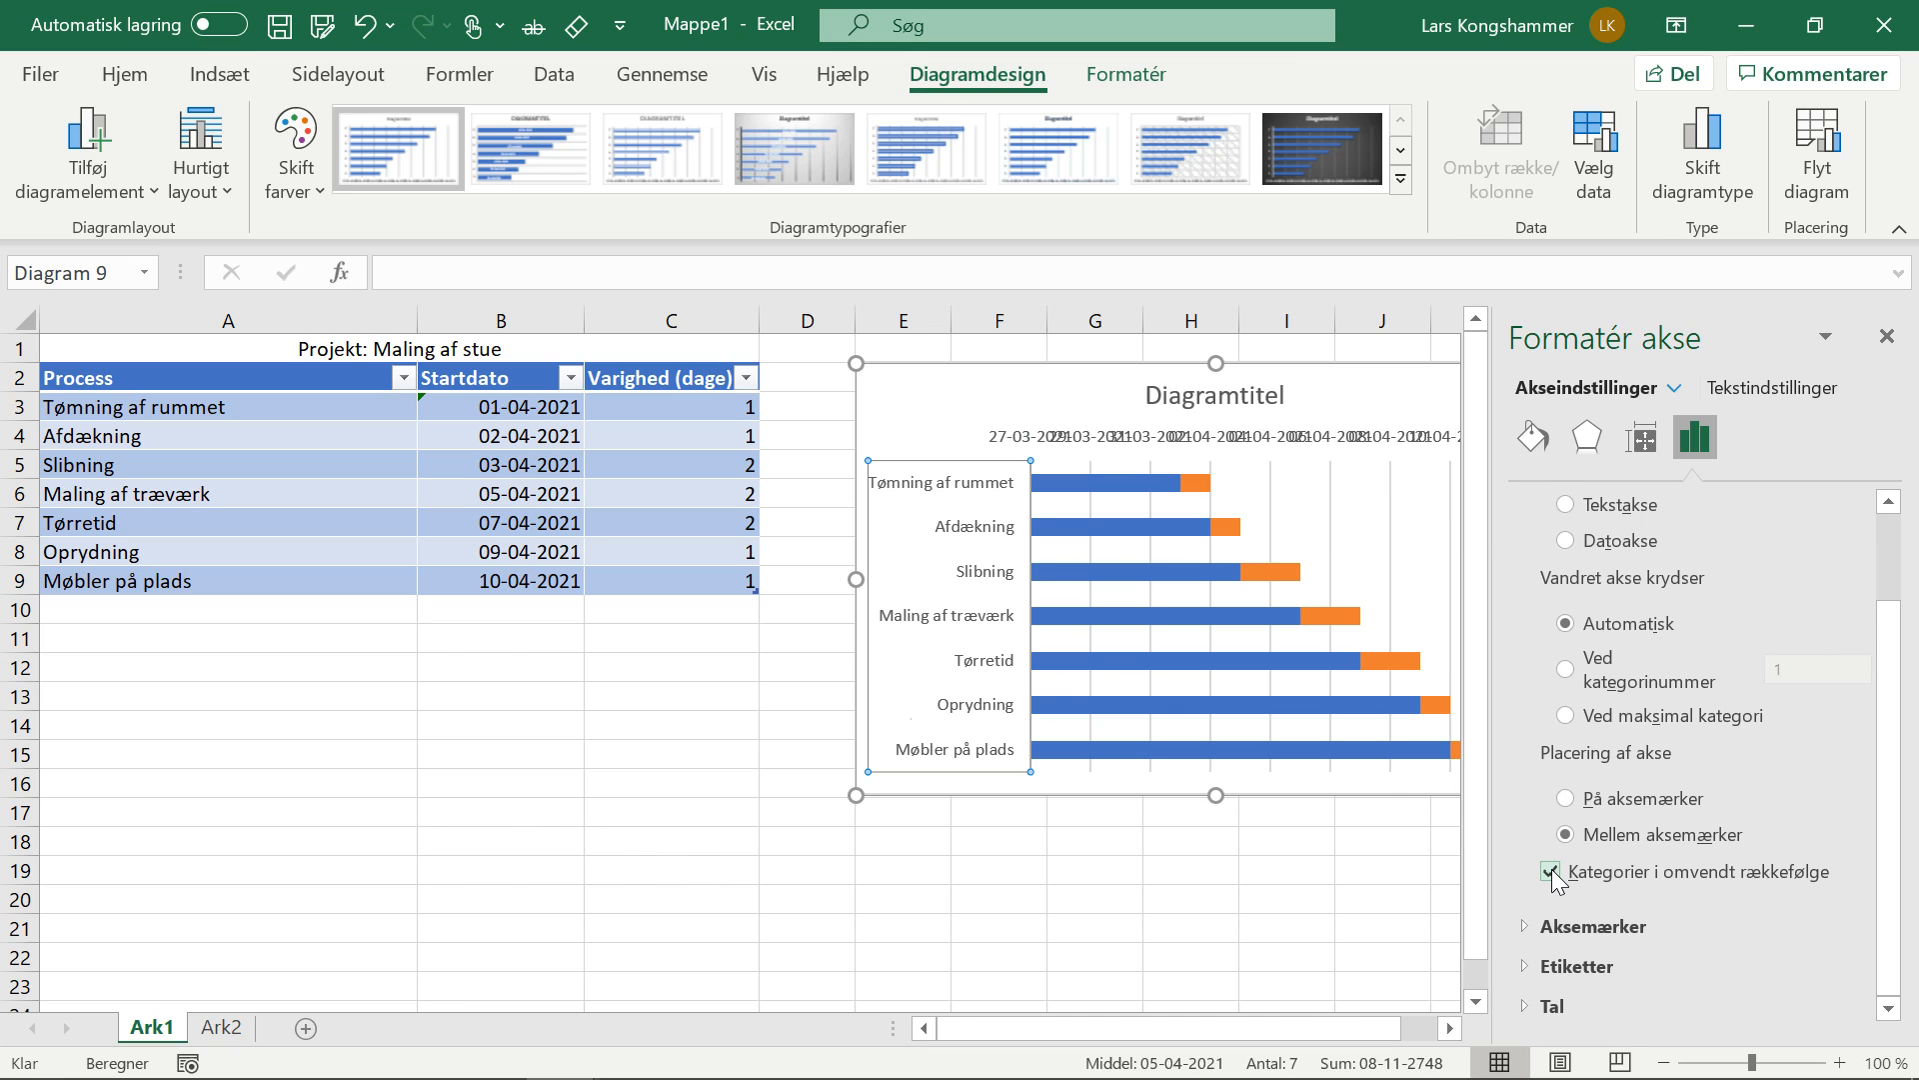
Set the blue start date series to no fill (Ingen udfyldning) so only the duration bars show
{"action": "right_click", "coordinate": [1121, 484]}
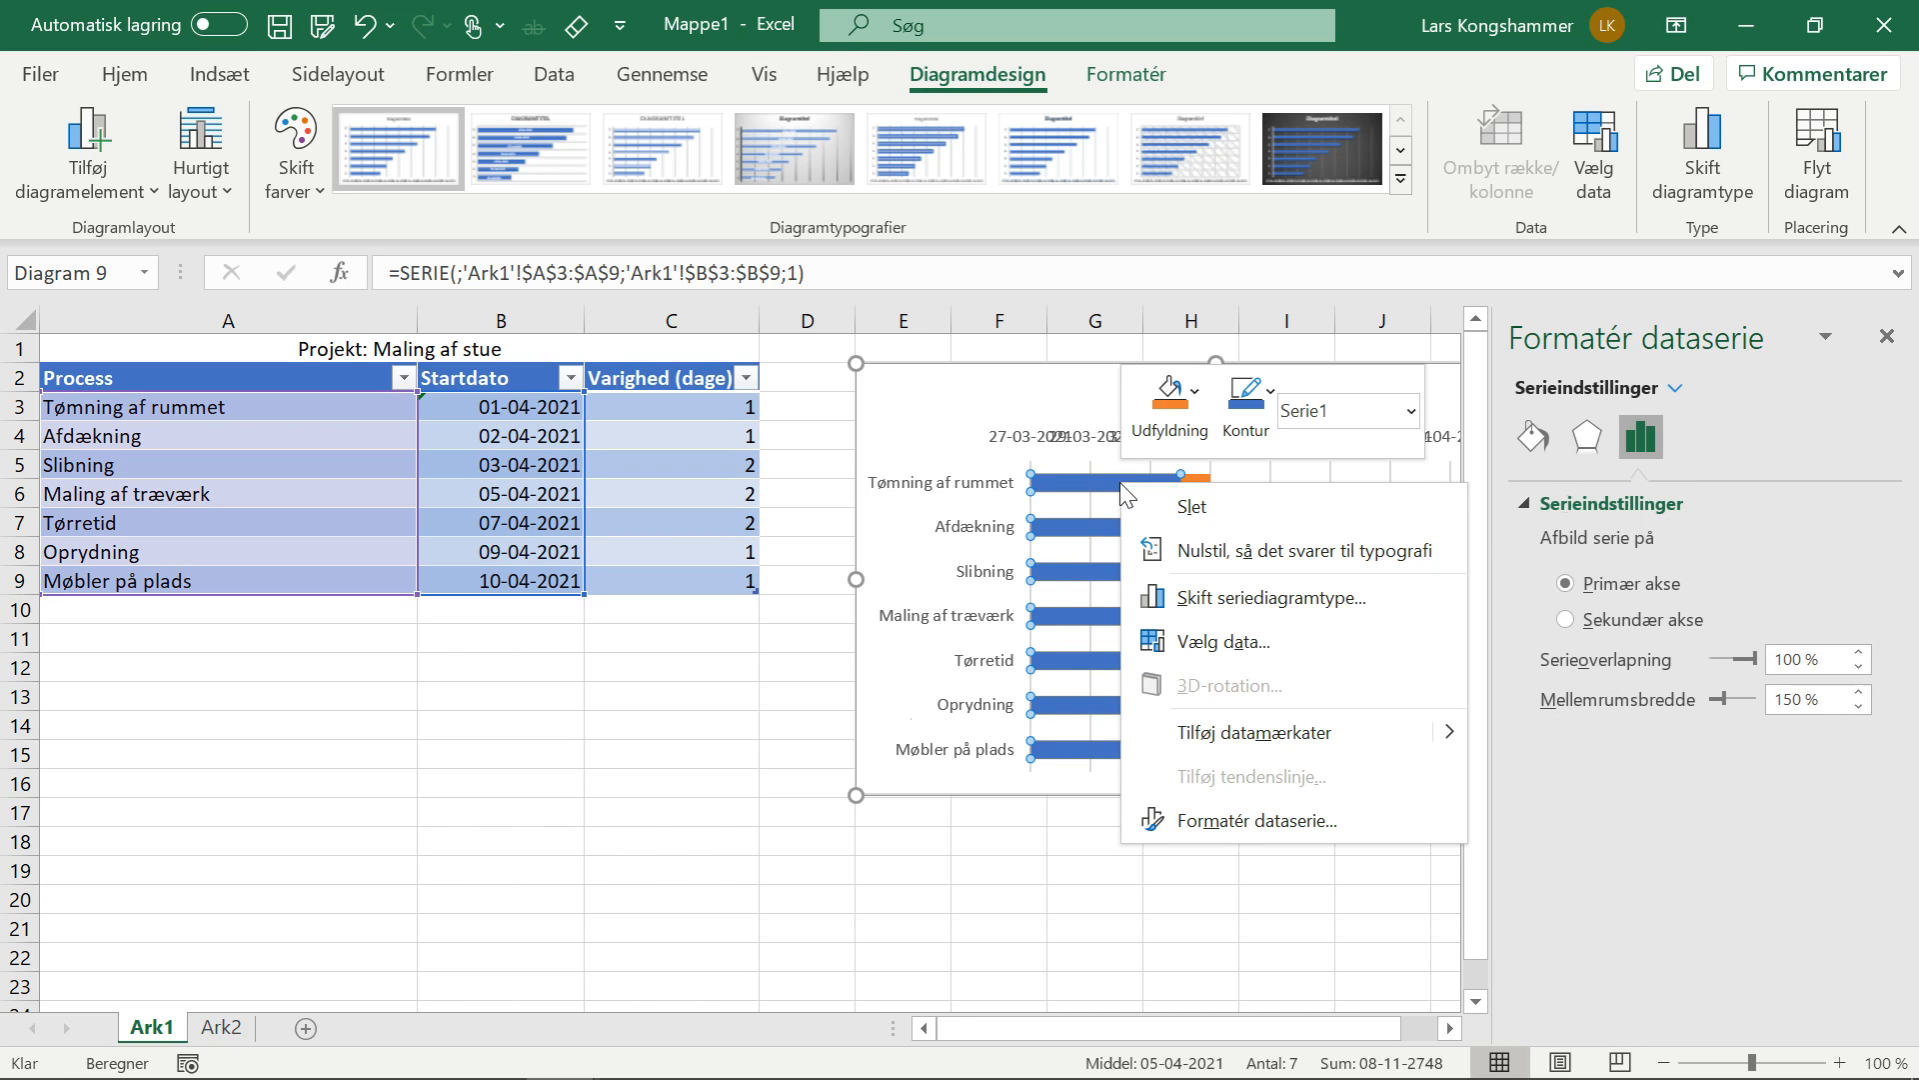
{"action": "left_click", "coordinate": [1203, 820]}
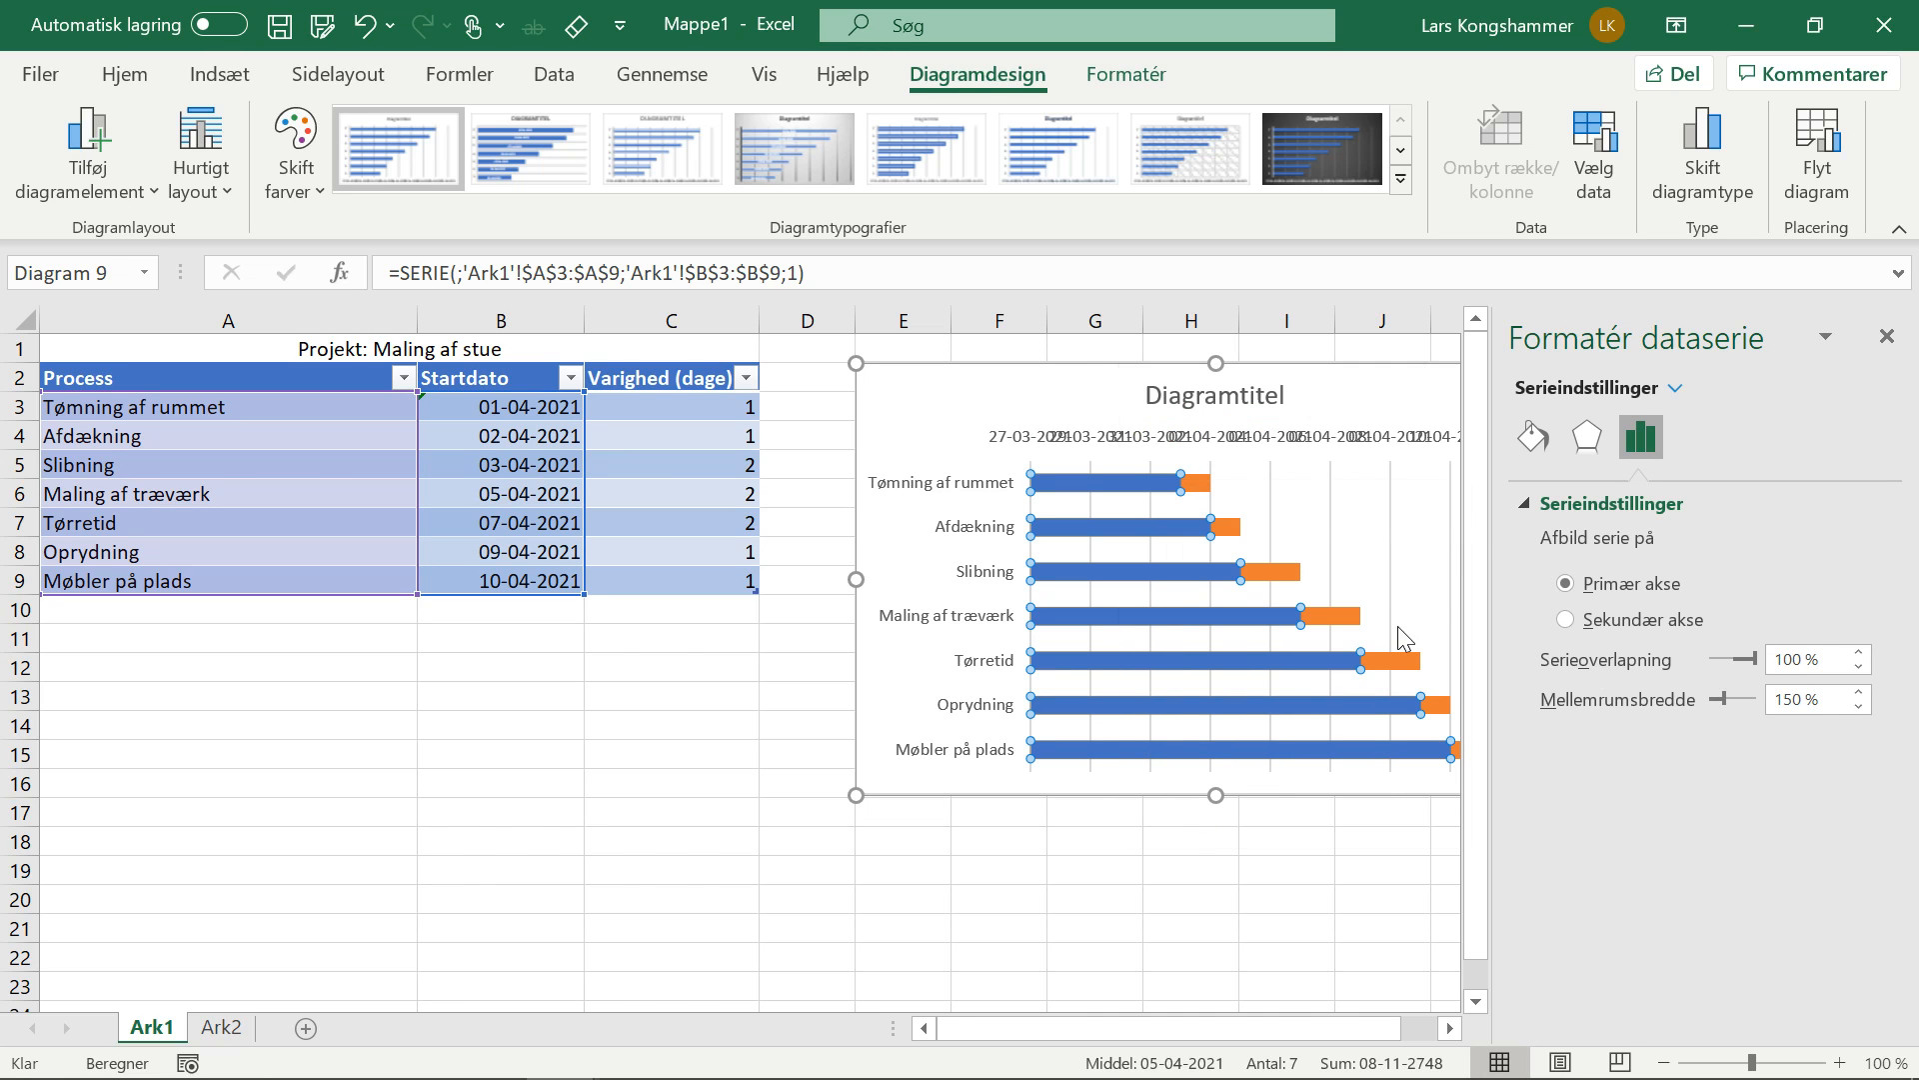
{"action": "left_click", "coordinate": [1534, 438]}
{"action": "left_click", "coordinate": [1529, 505]}
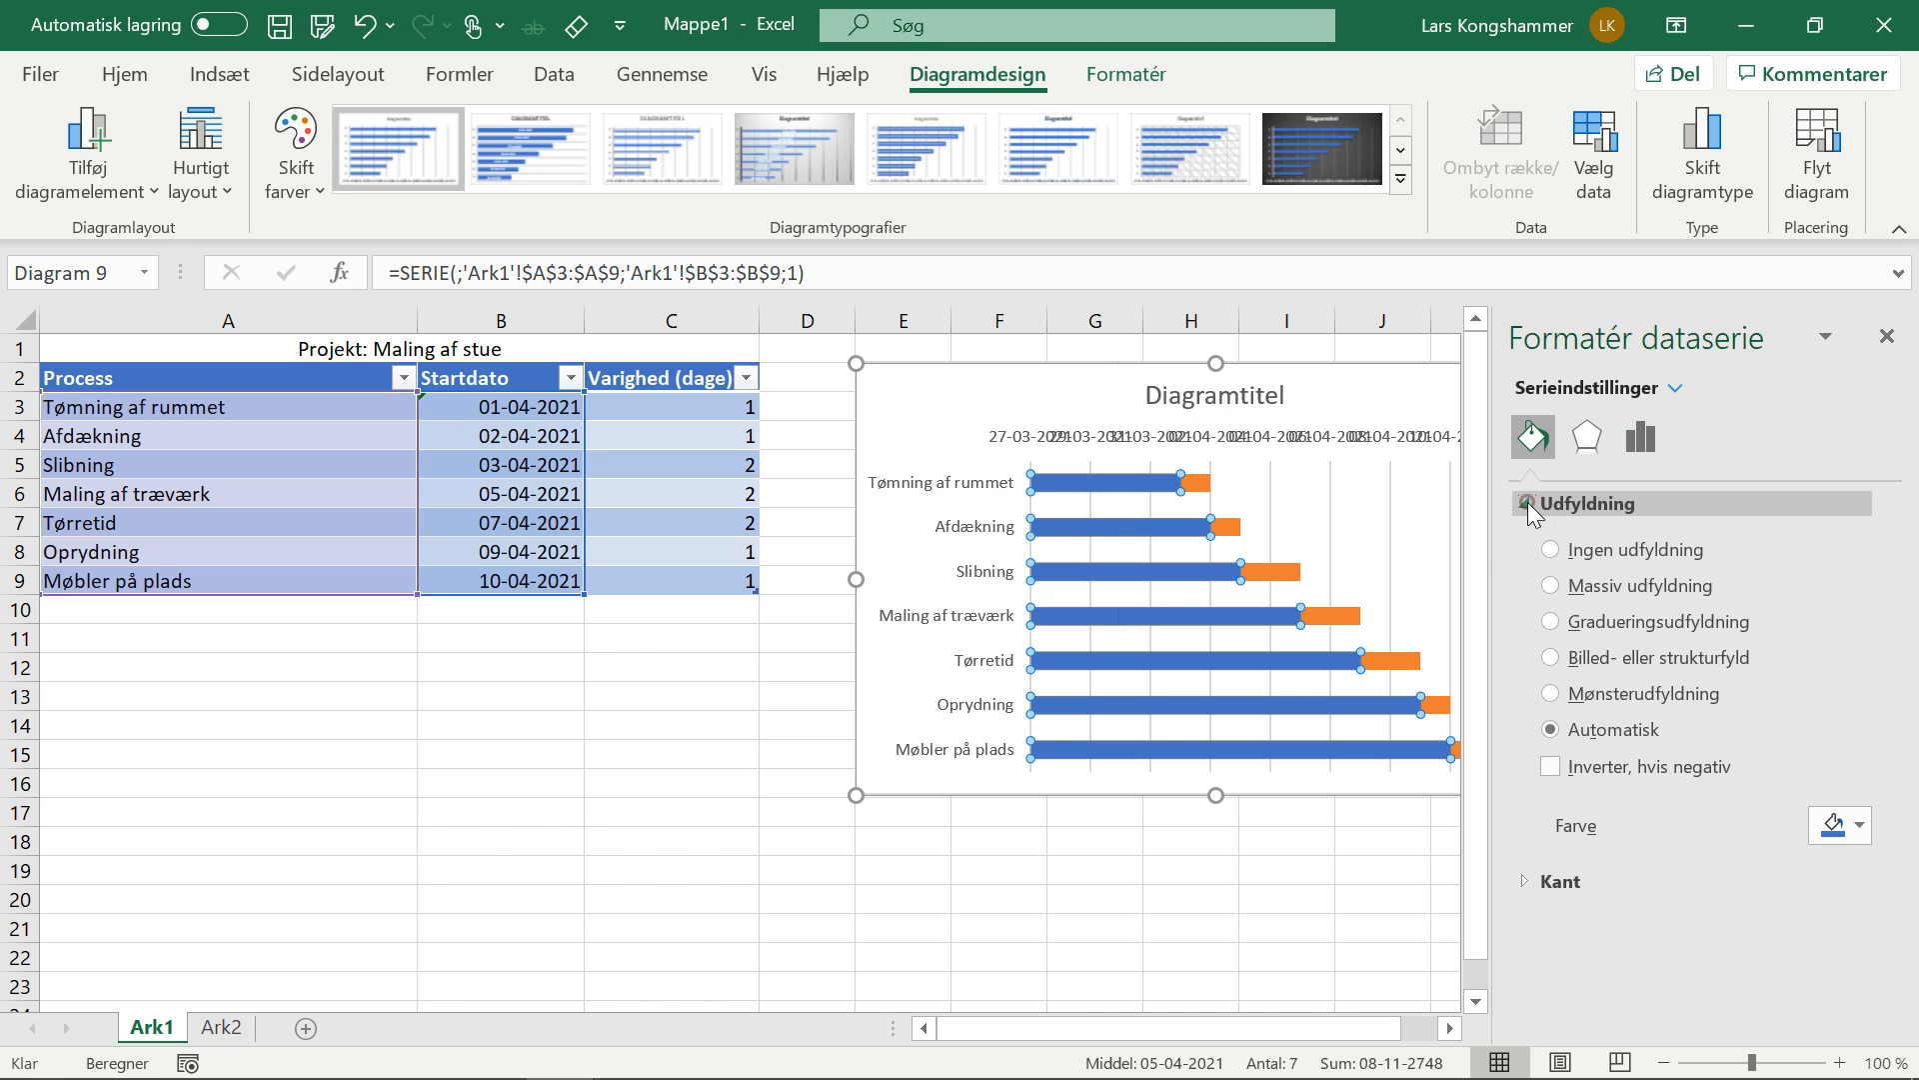
{"action": "left_click", "coordinate": [1551, 550]}
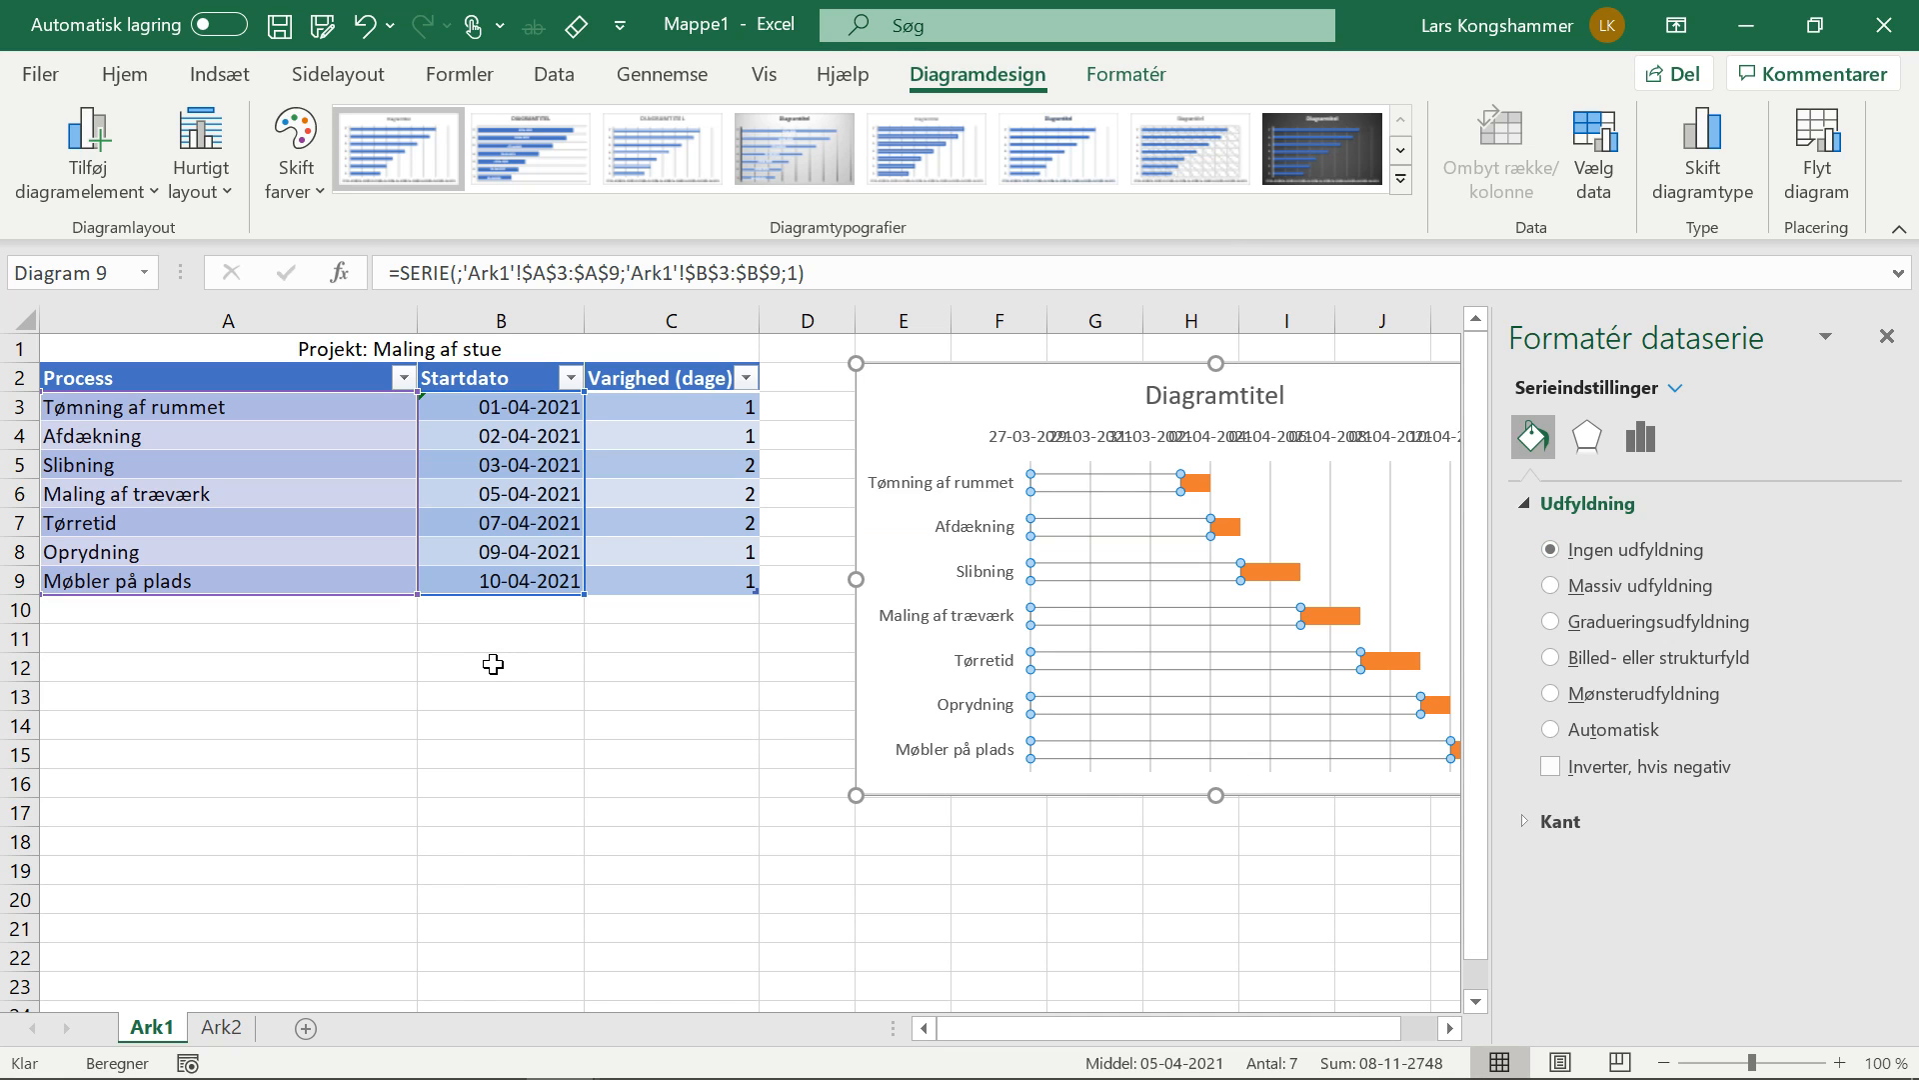
Enter =B3 in cell B12 and set its number format to Standard to get the first start date's serial number
{"action": "left_click", "coordinate": [494, 666]}
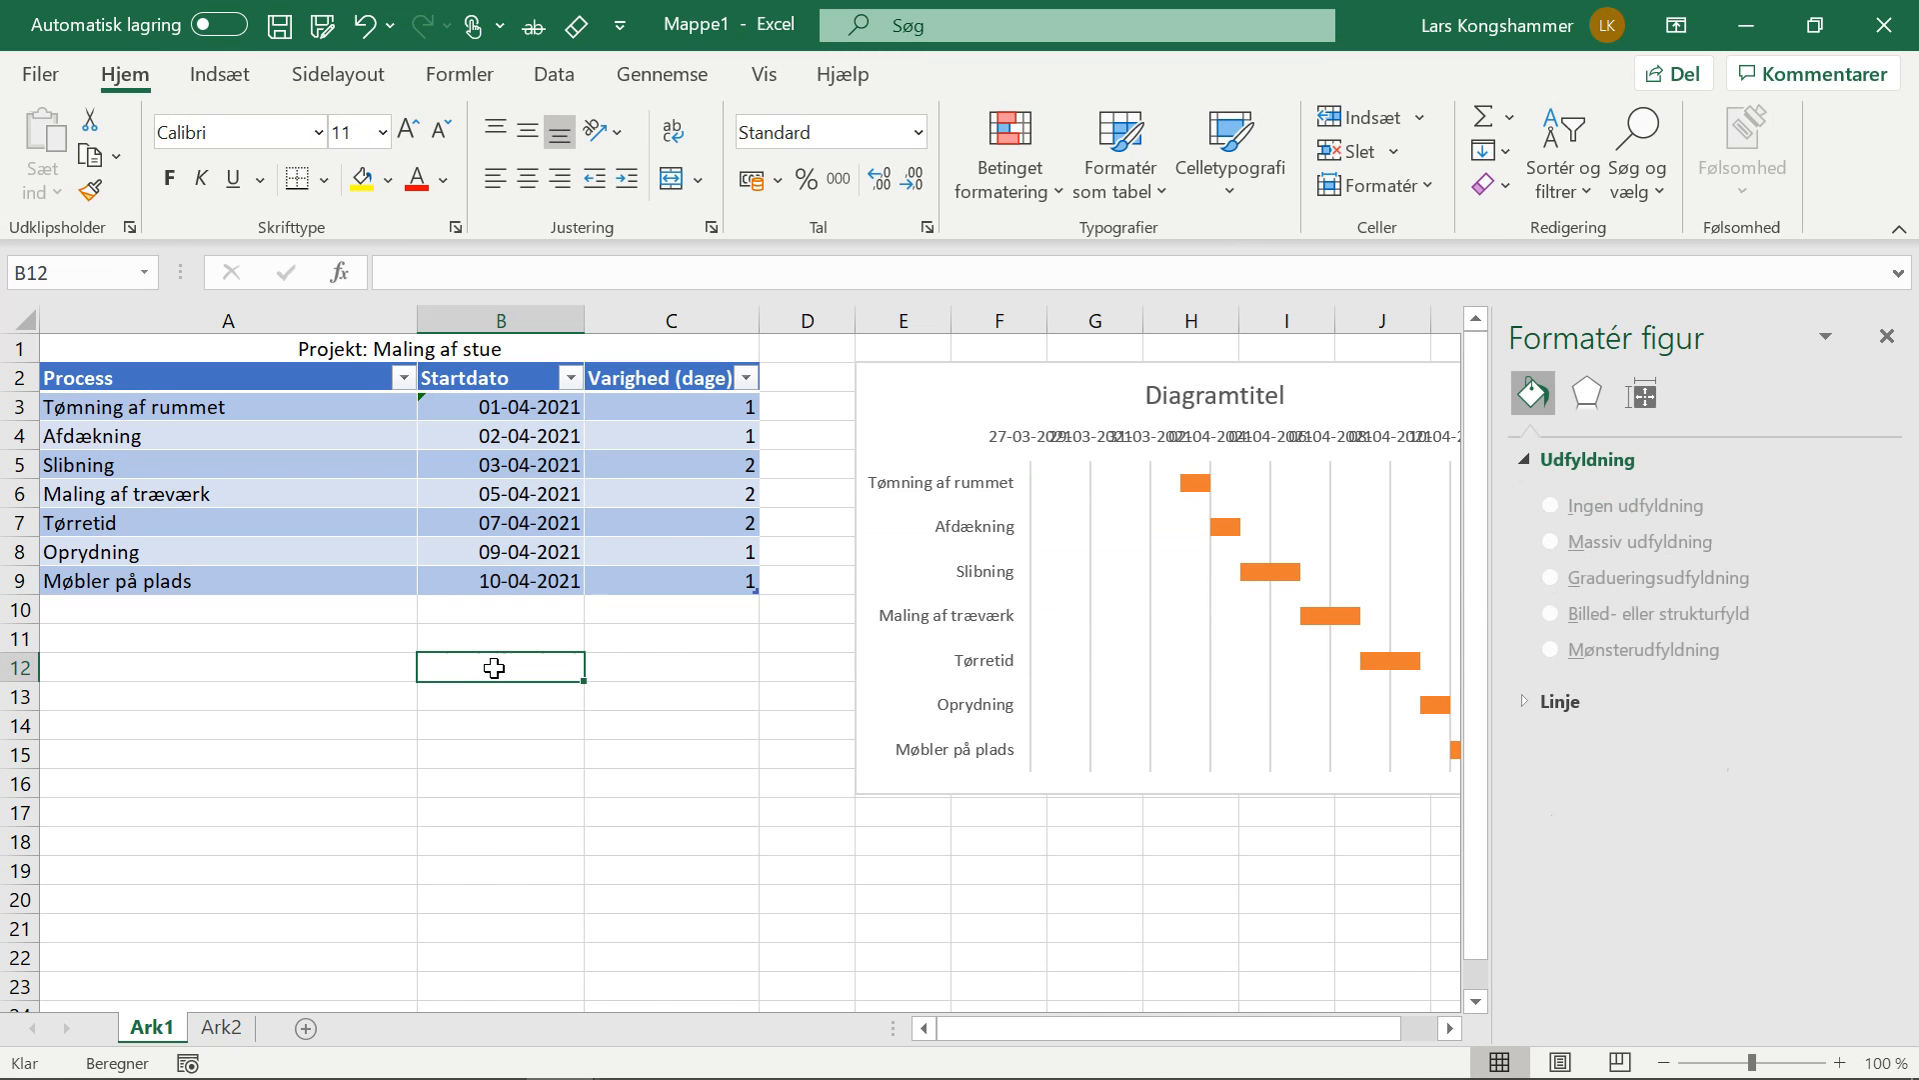
{"action": "type", "text": "="}
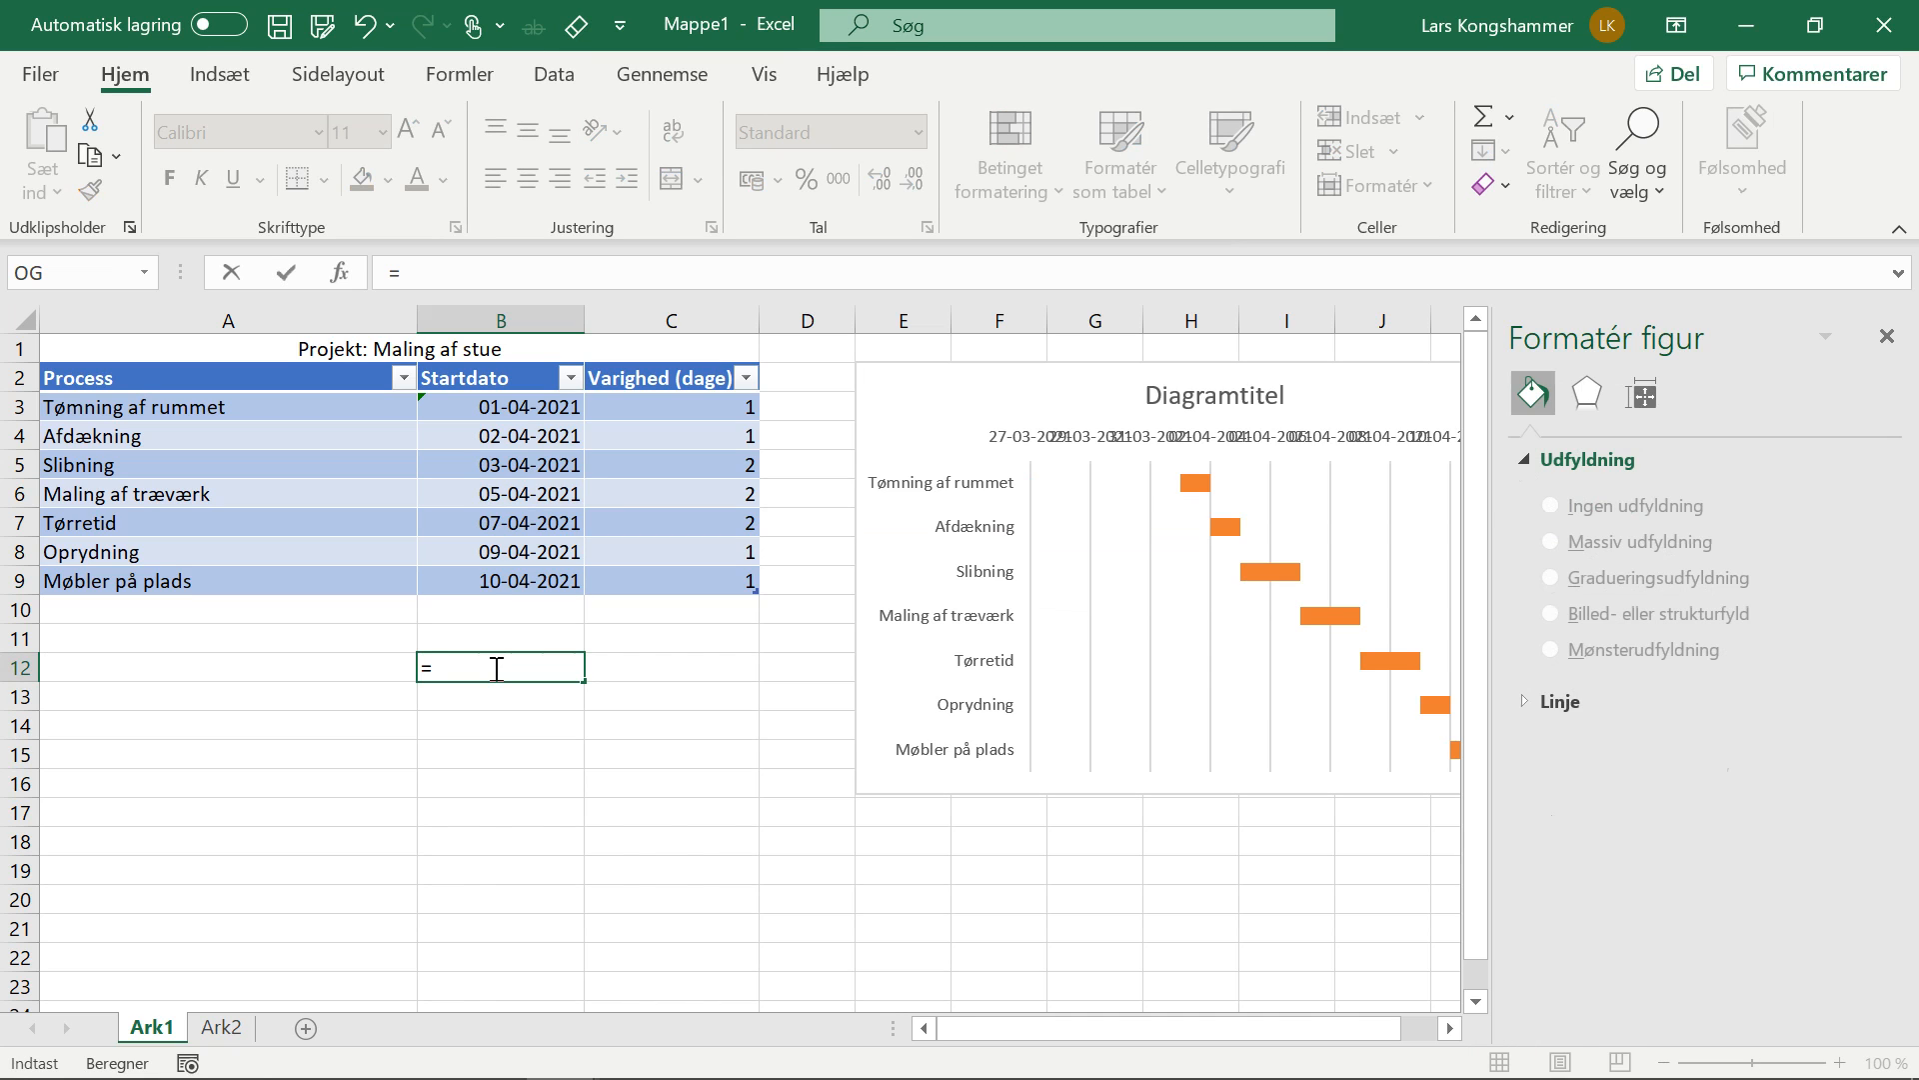
{"action": "left_click", "coordinate": [487, 410]}
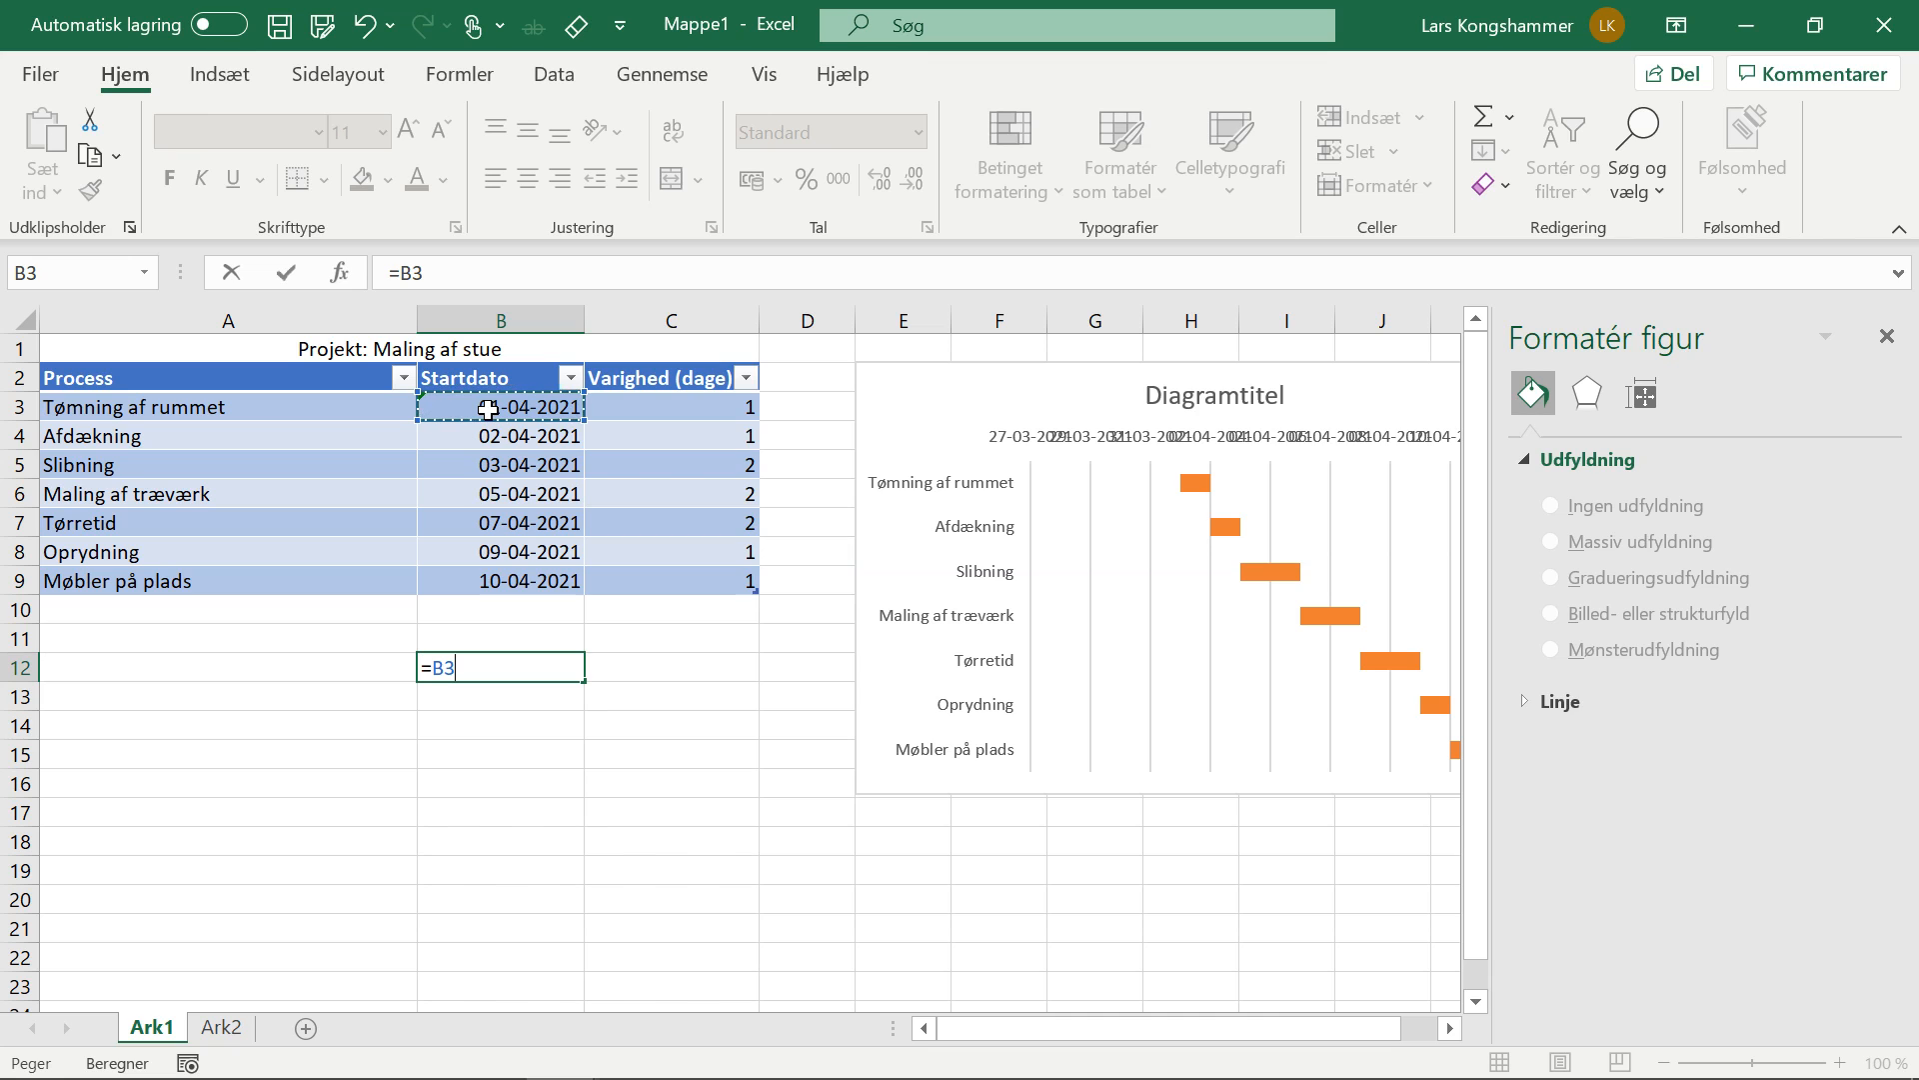
{"action": "key", "text": "Return"}
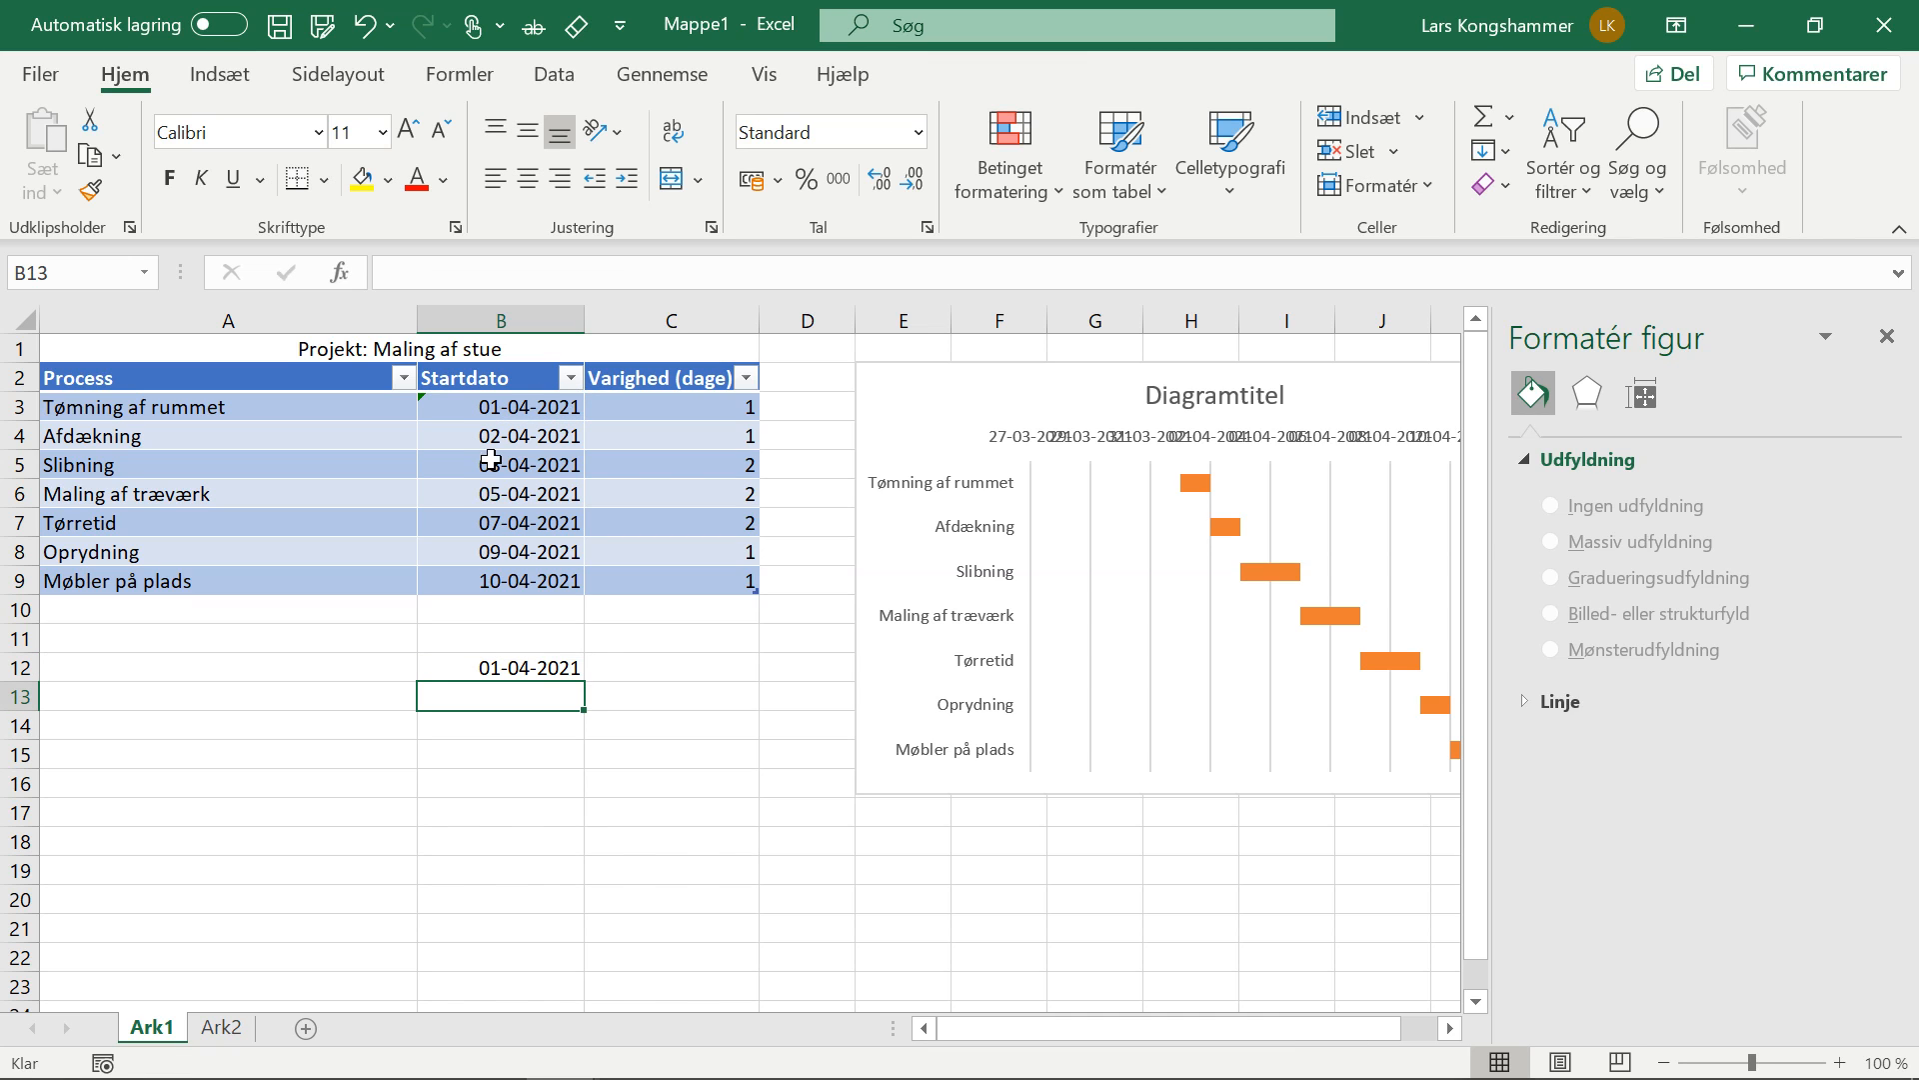
{"action": "left_click", "coordinate": [469, 671]}
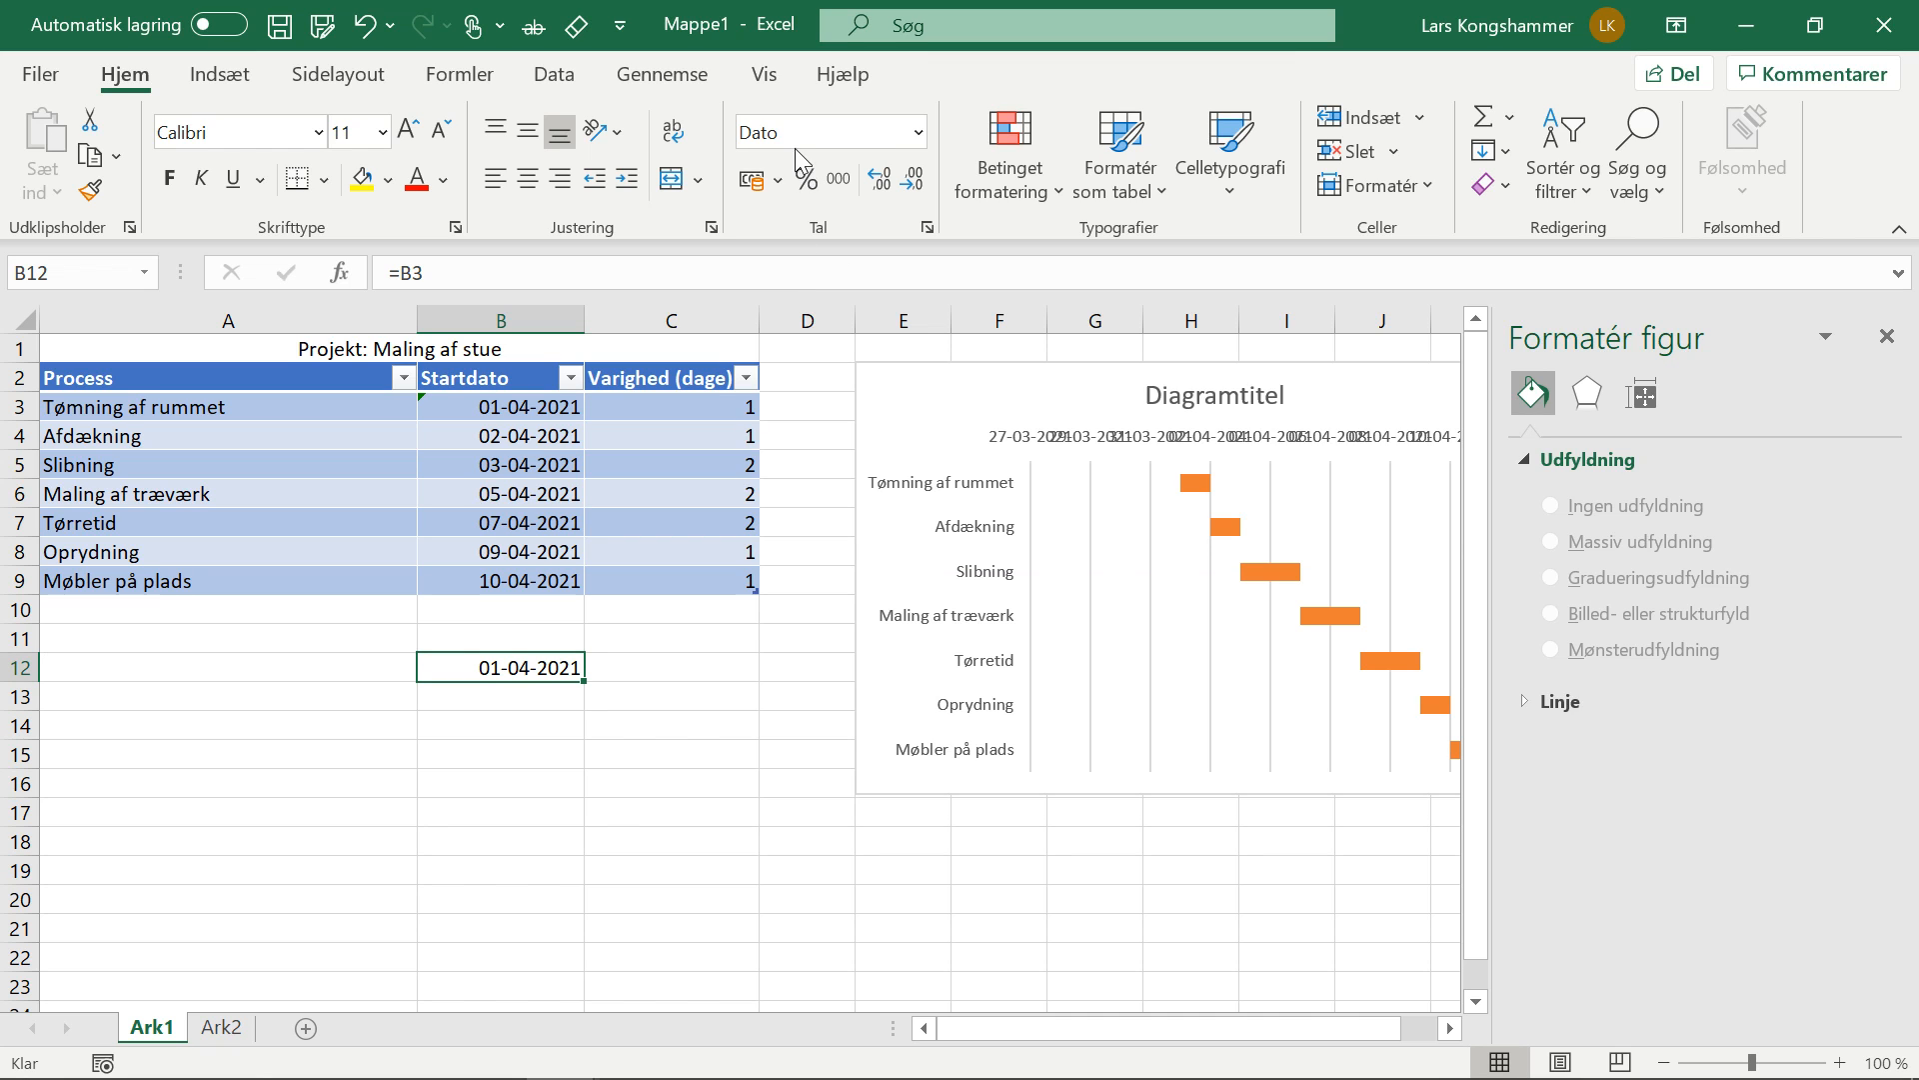
{"action": "left_click", "coordinate": [914, 134]}
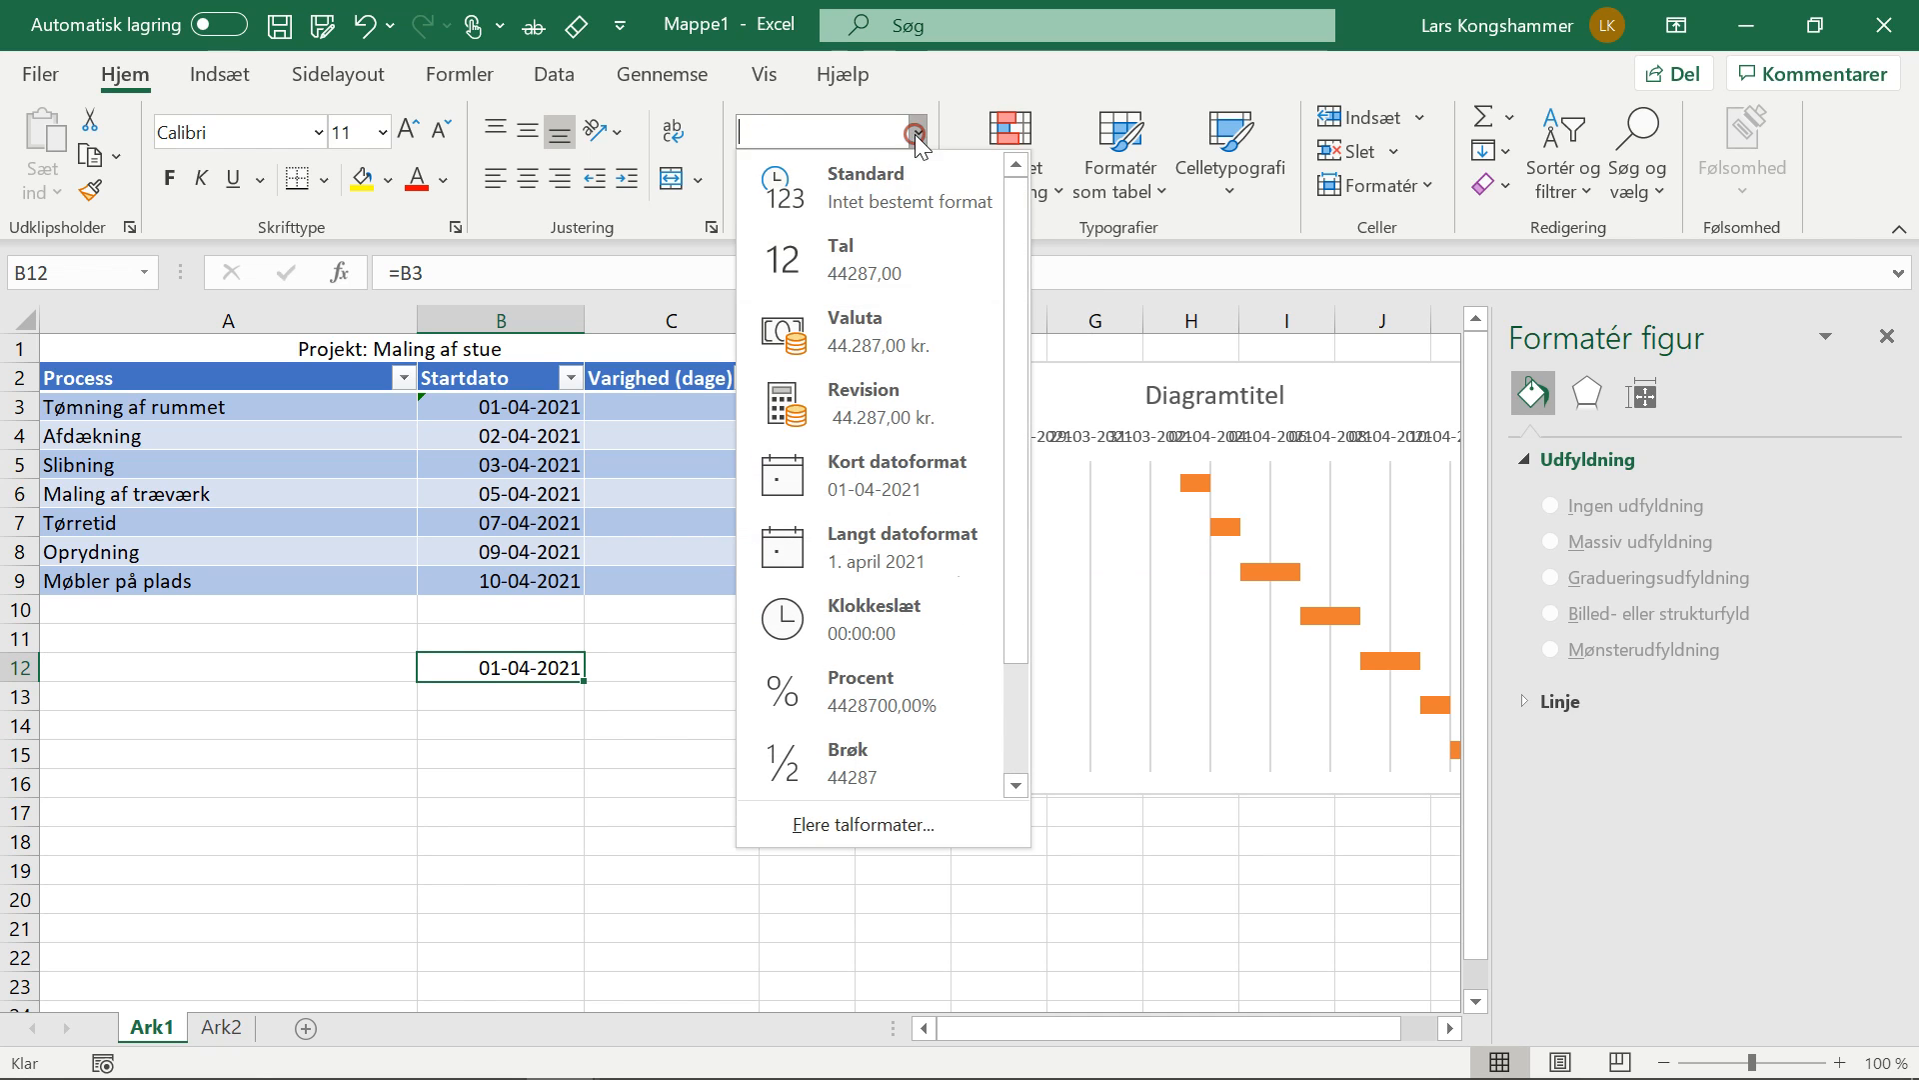
{"action": "left_click", "coordinate": [848, 189]}
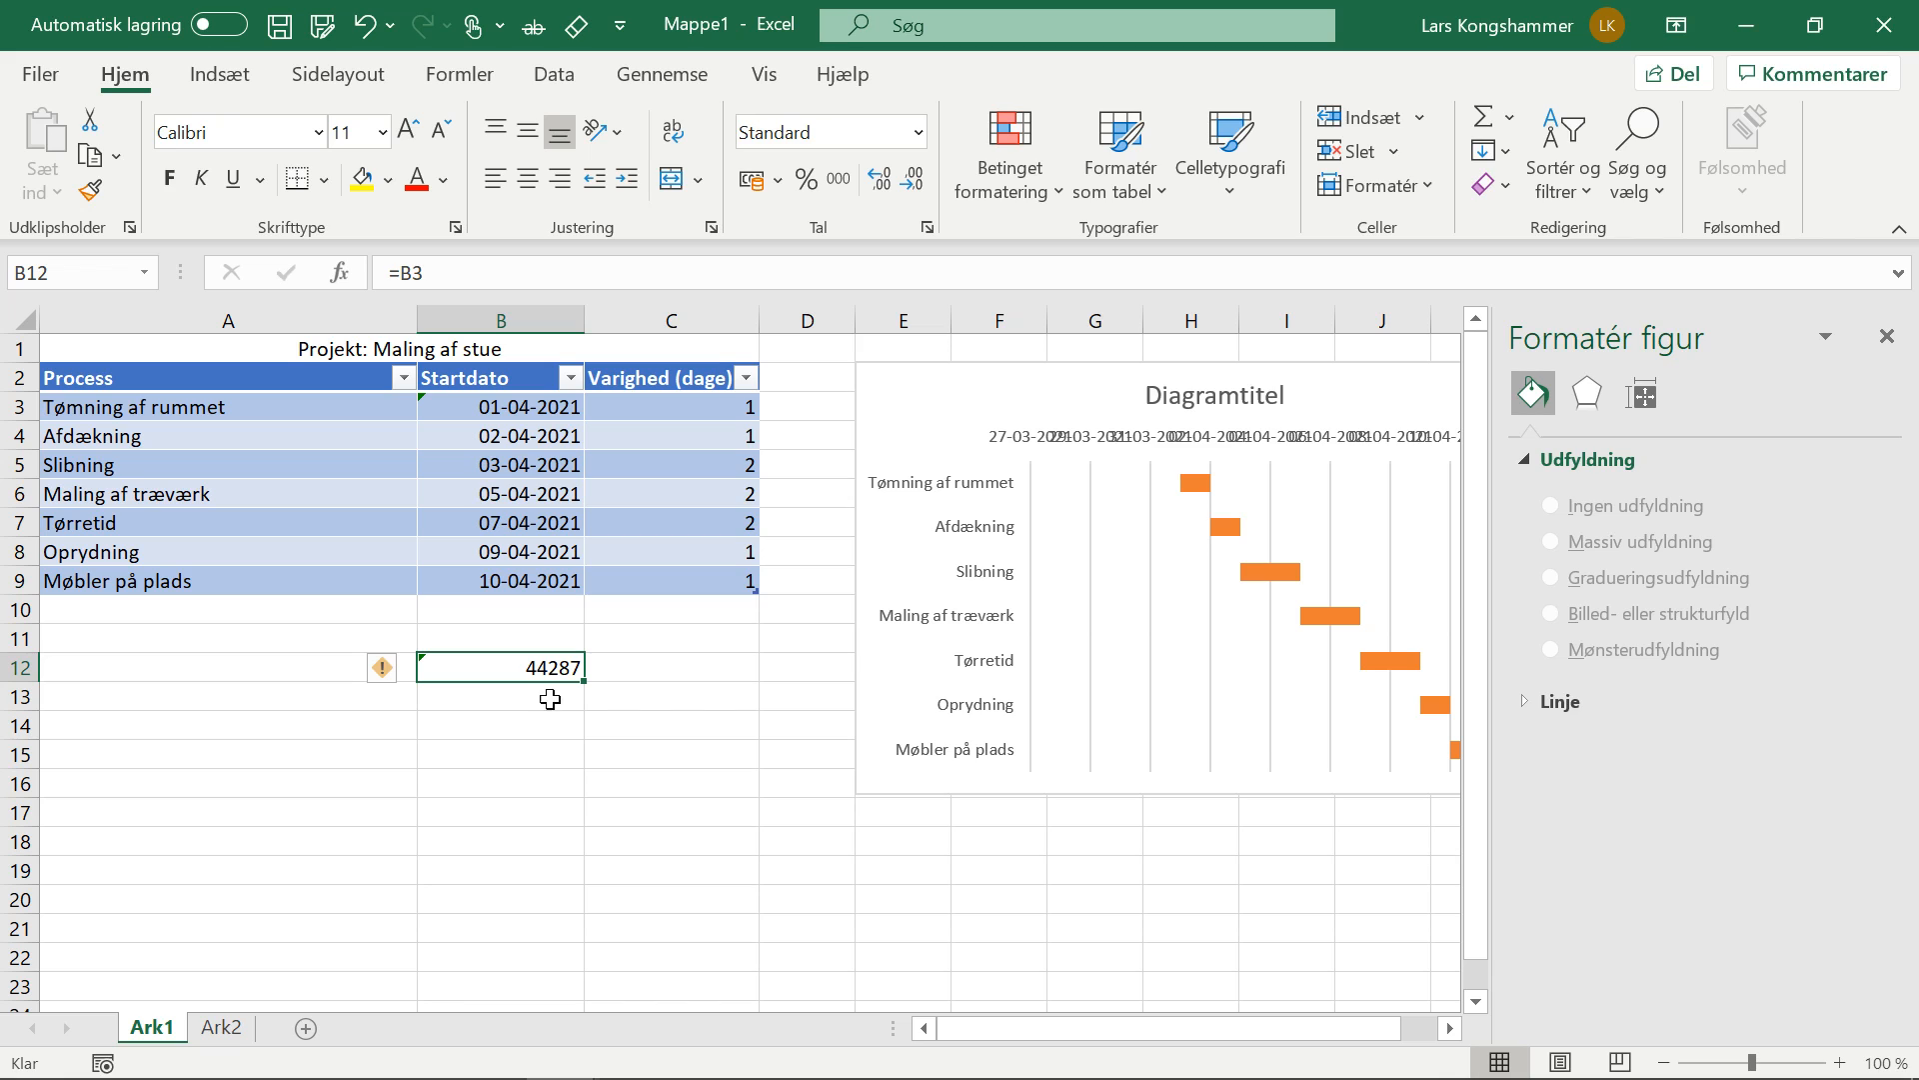
Set the minimum bound of the chart's horizontal date axis to 44287
{"action": "right_click", "coordinate": [1054, 444]}
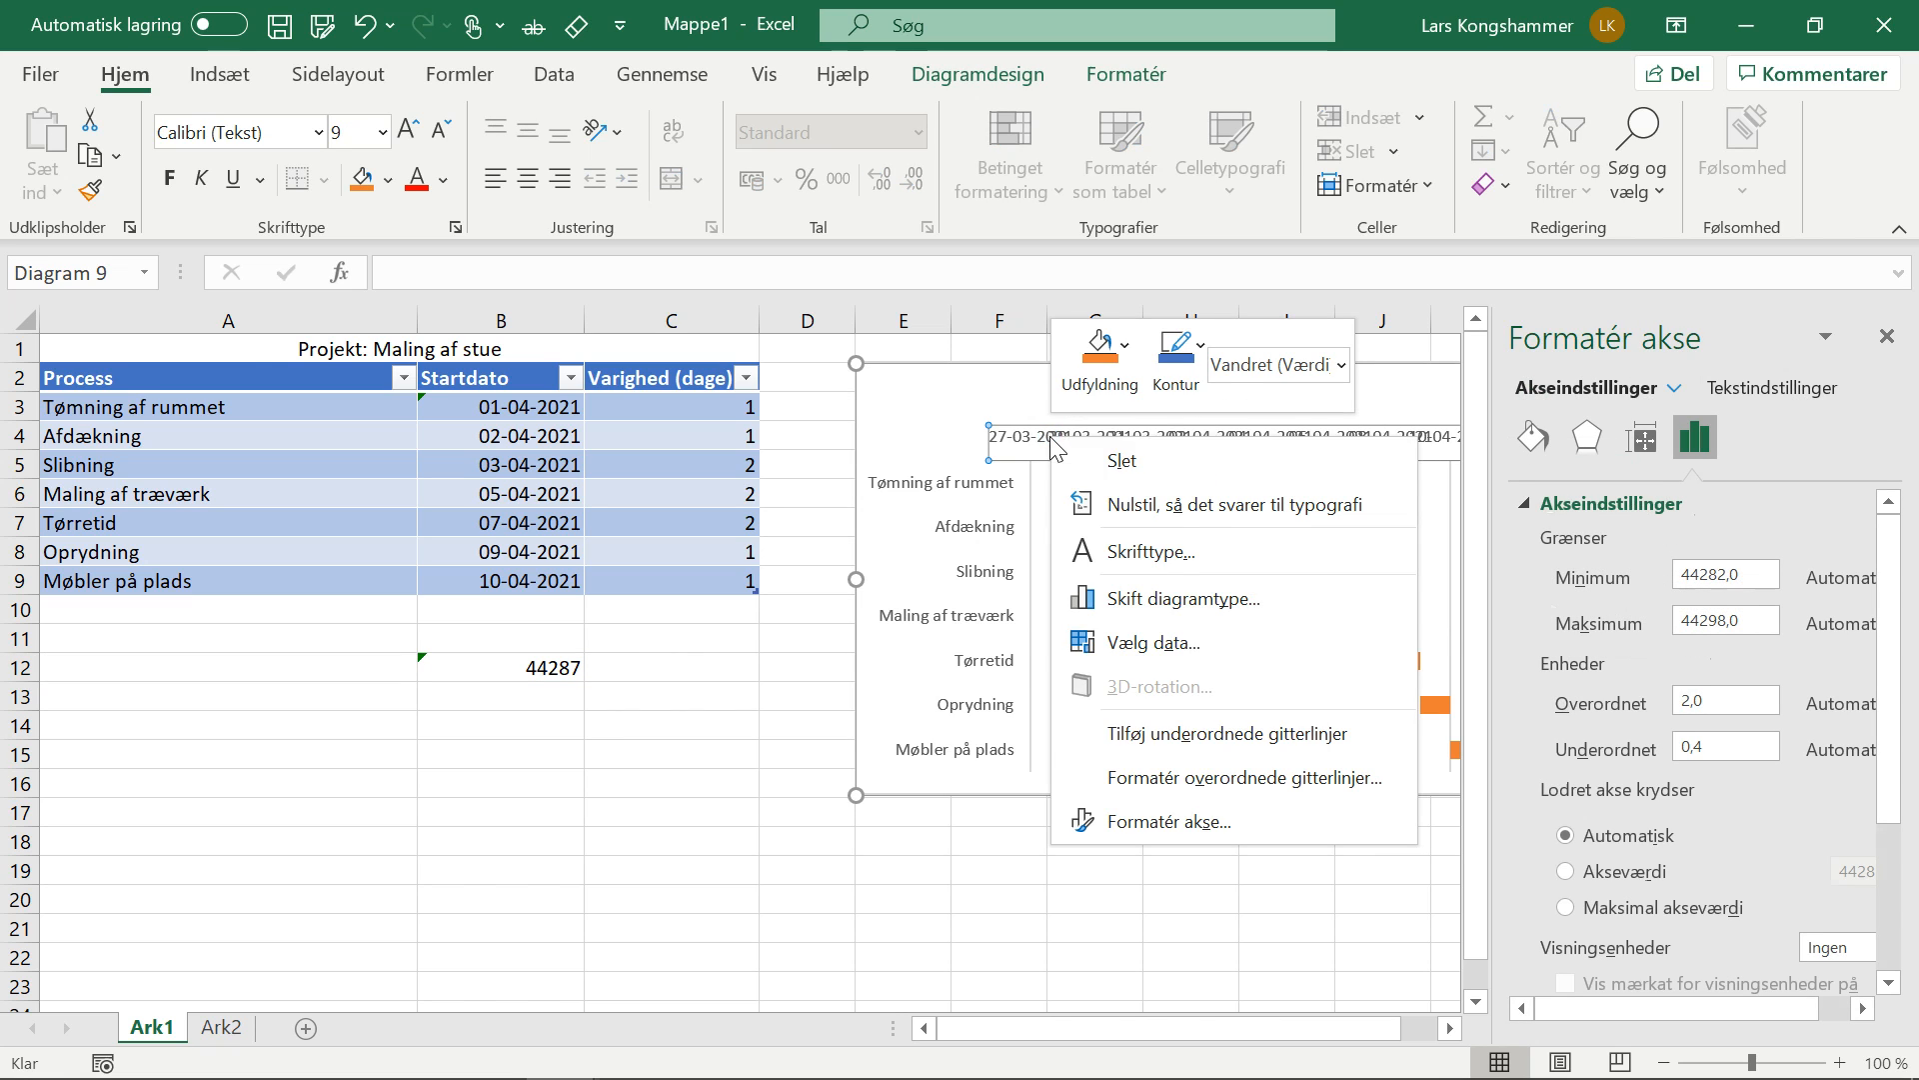
{"action": "left_click", "coordinate": [1167, 822]}
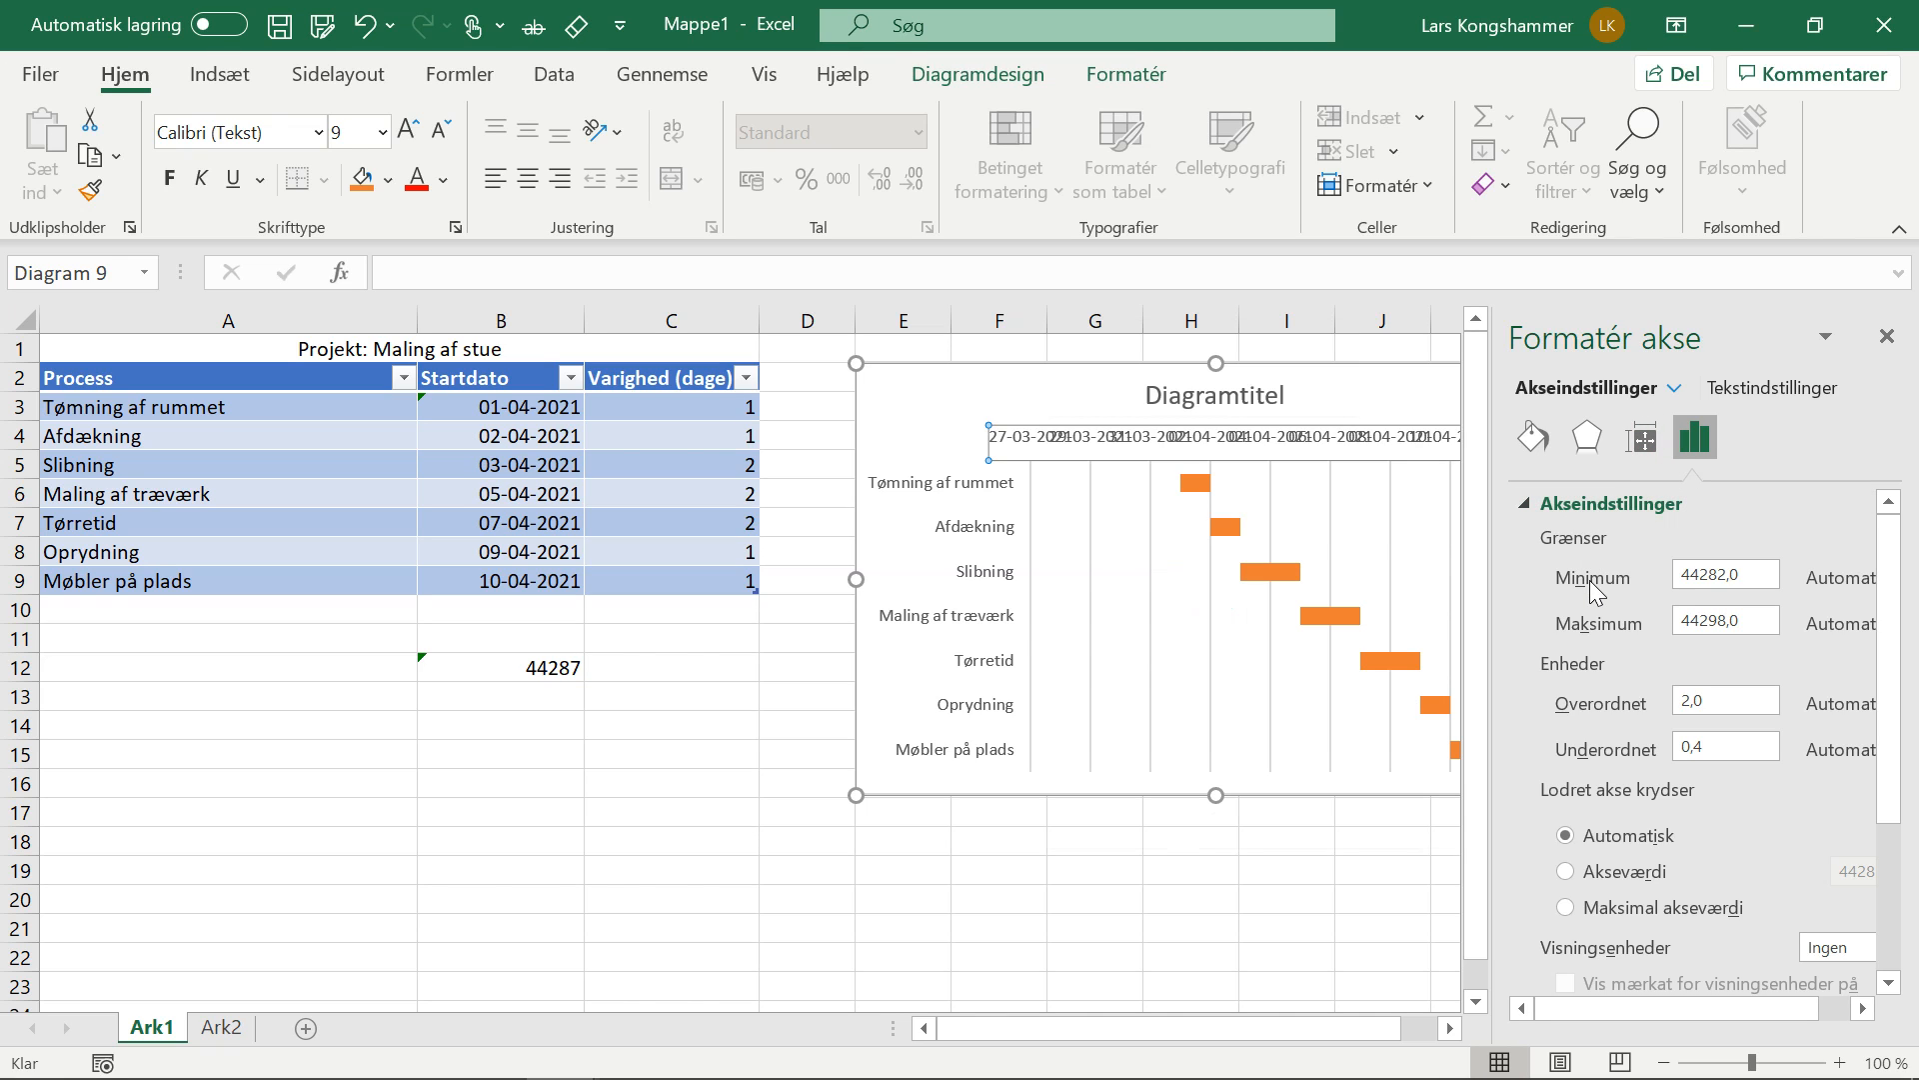
{"action": "left_click_drag", "start_coordinate": [1747, 574], "coordinate": [1648, 577]}
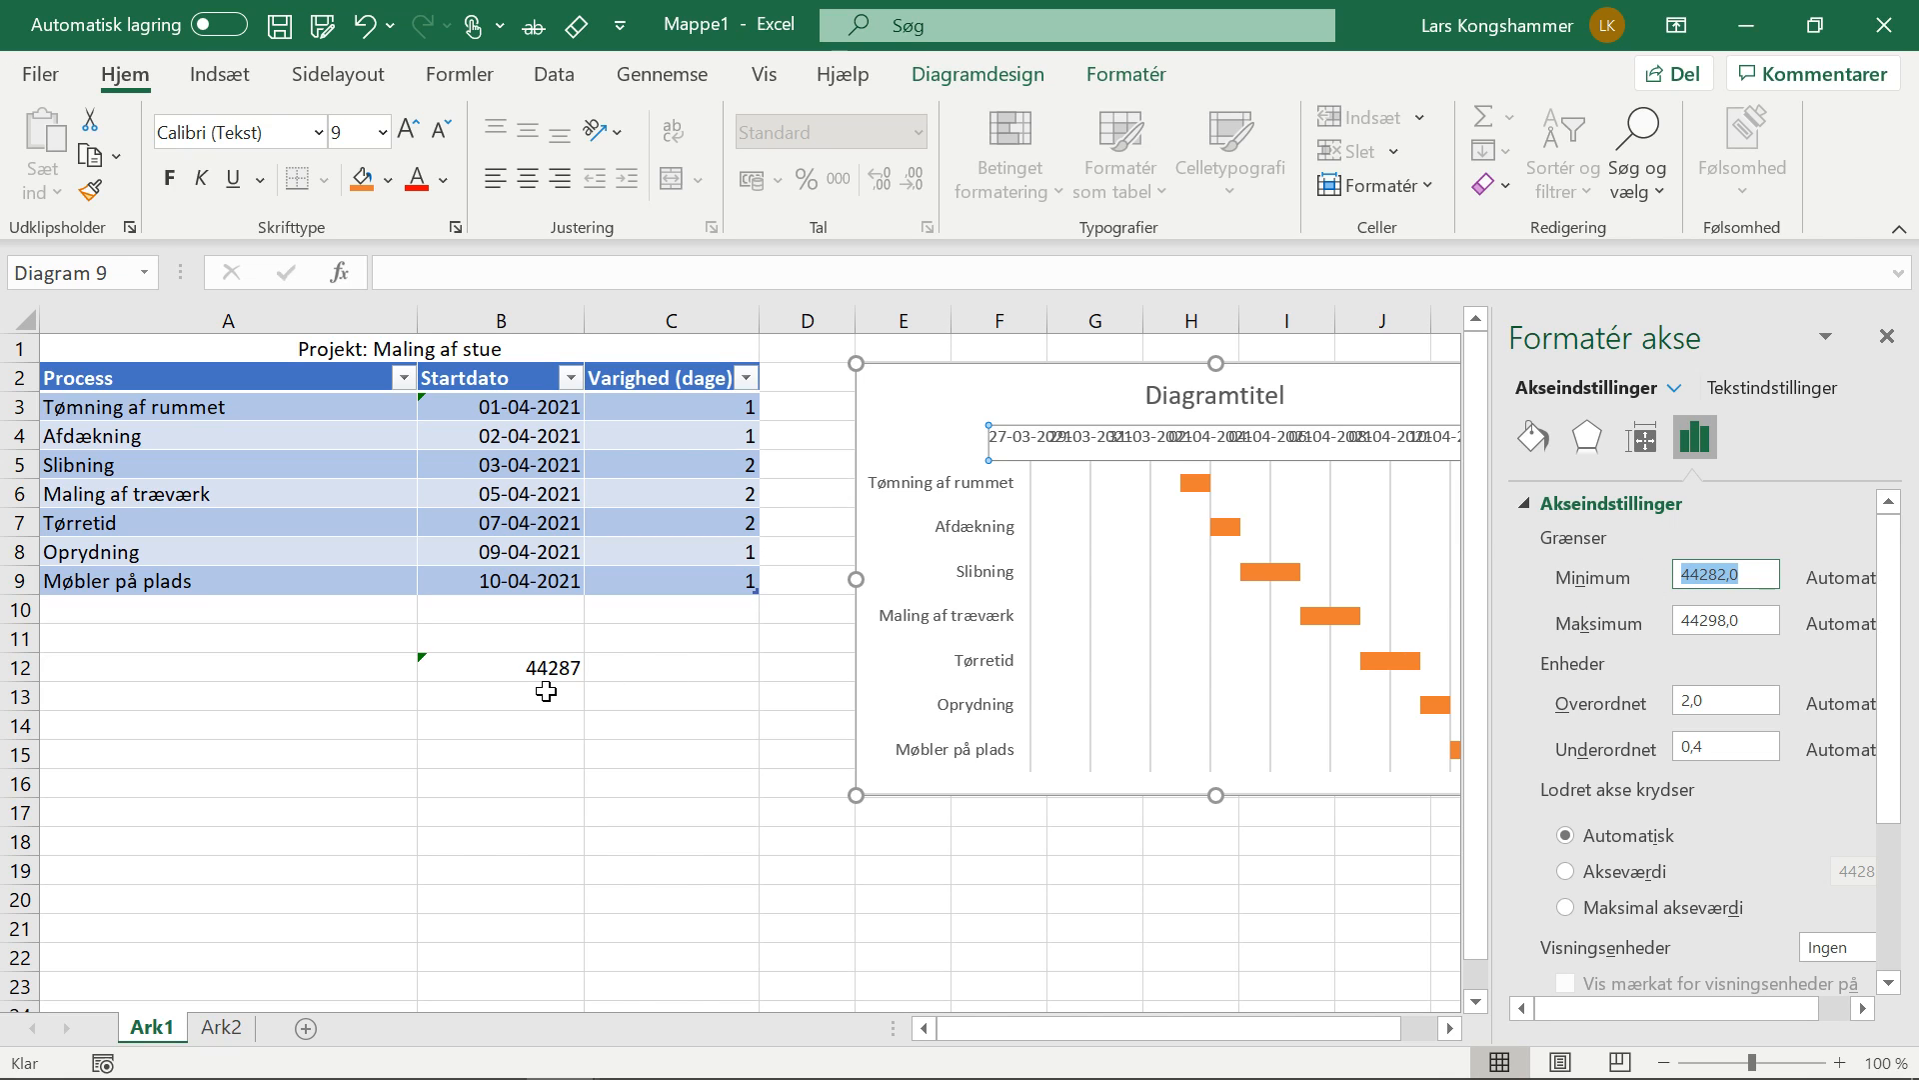
{"action": "type", "text": "44287"}
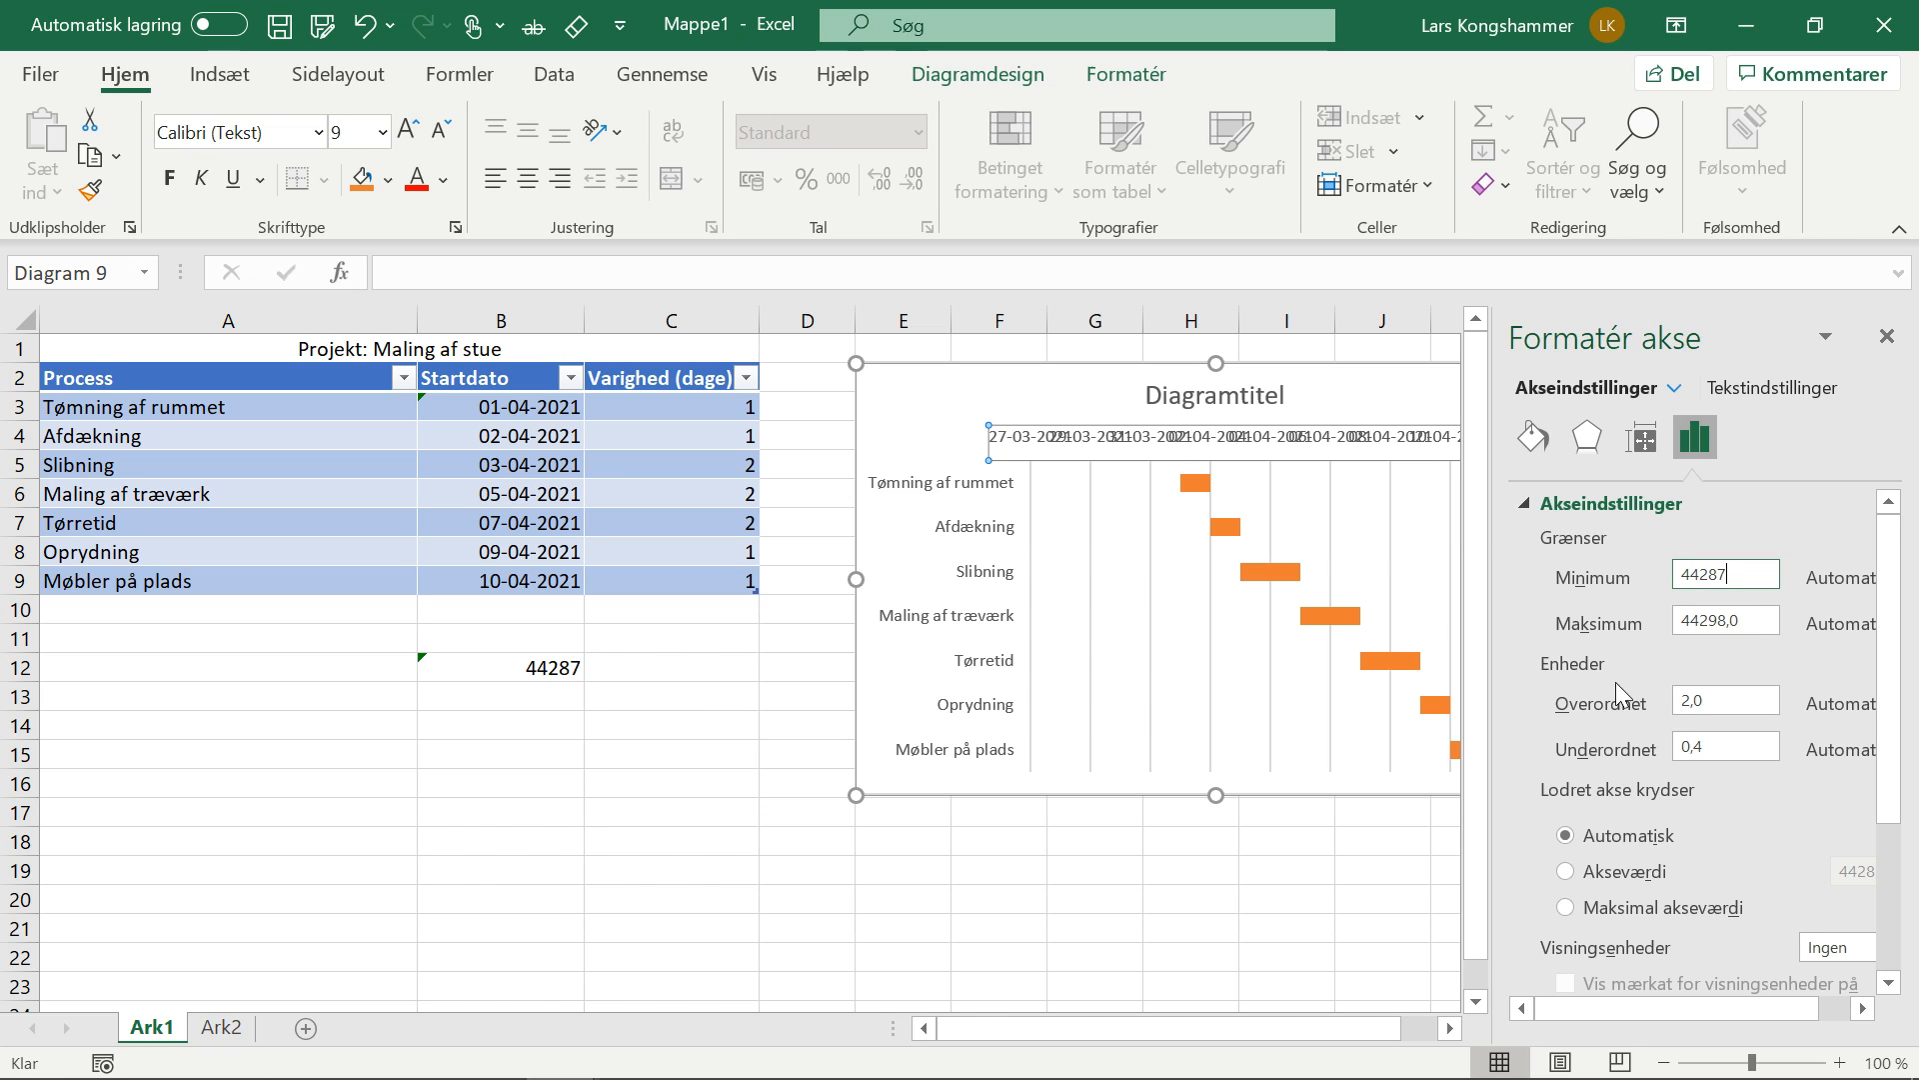
{"action": "left_click", "coordinate": [1752, 620]}
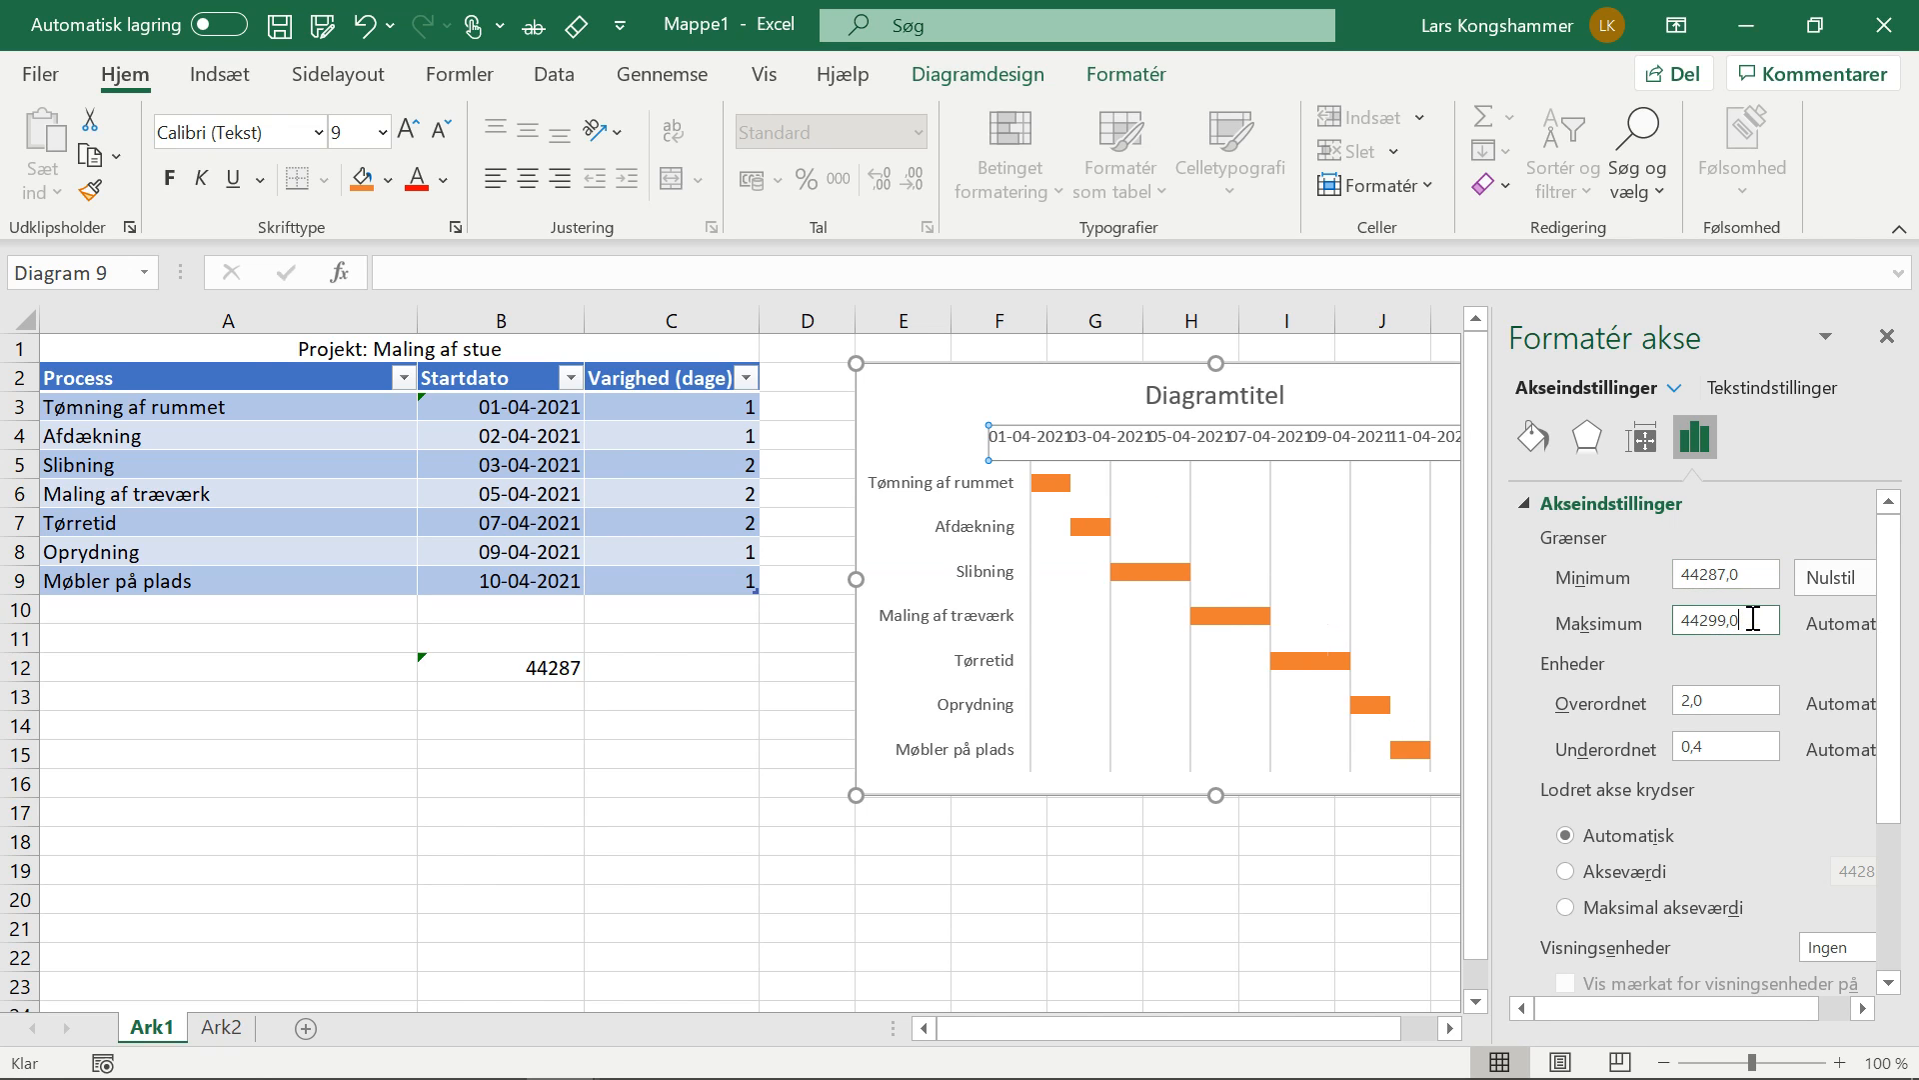
Angle the date axis labels counterclockwise (Bøj tekst mod uret) and close the axis formatting pane
{"action": "left_click", "coordinate": [1028, 439]}
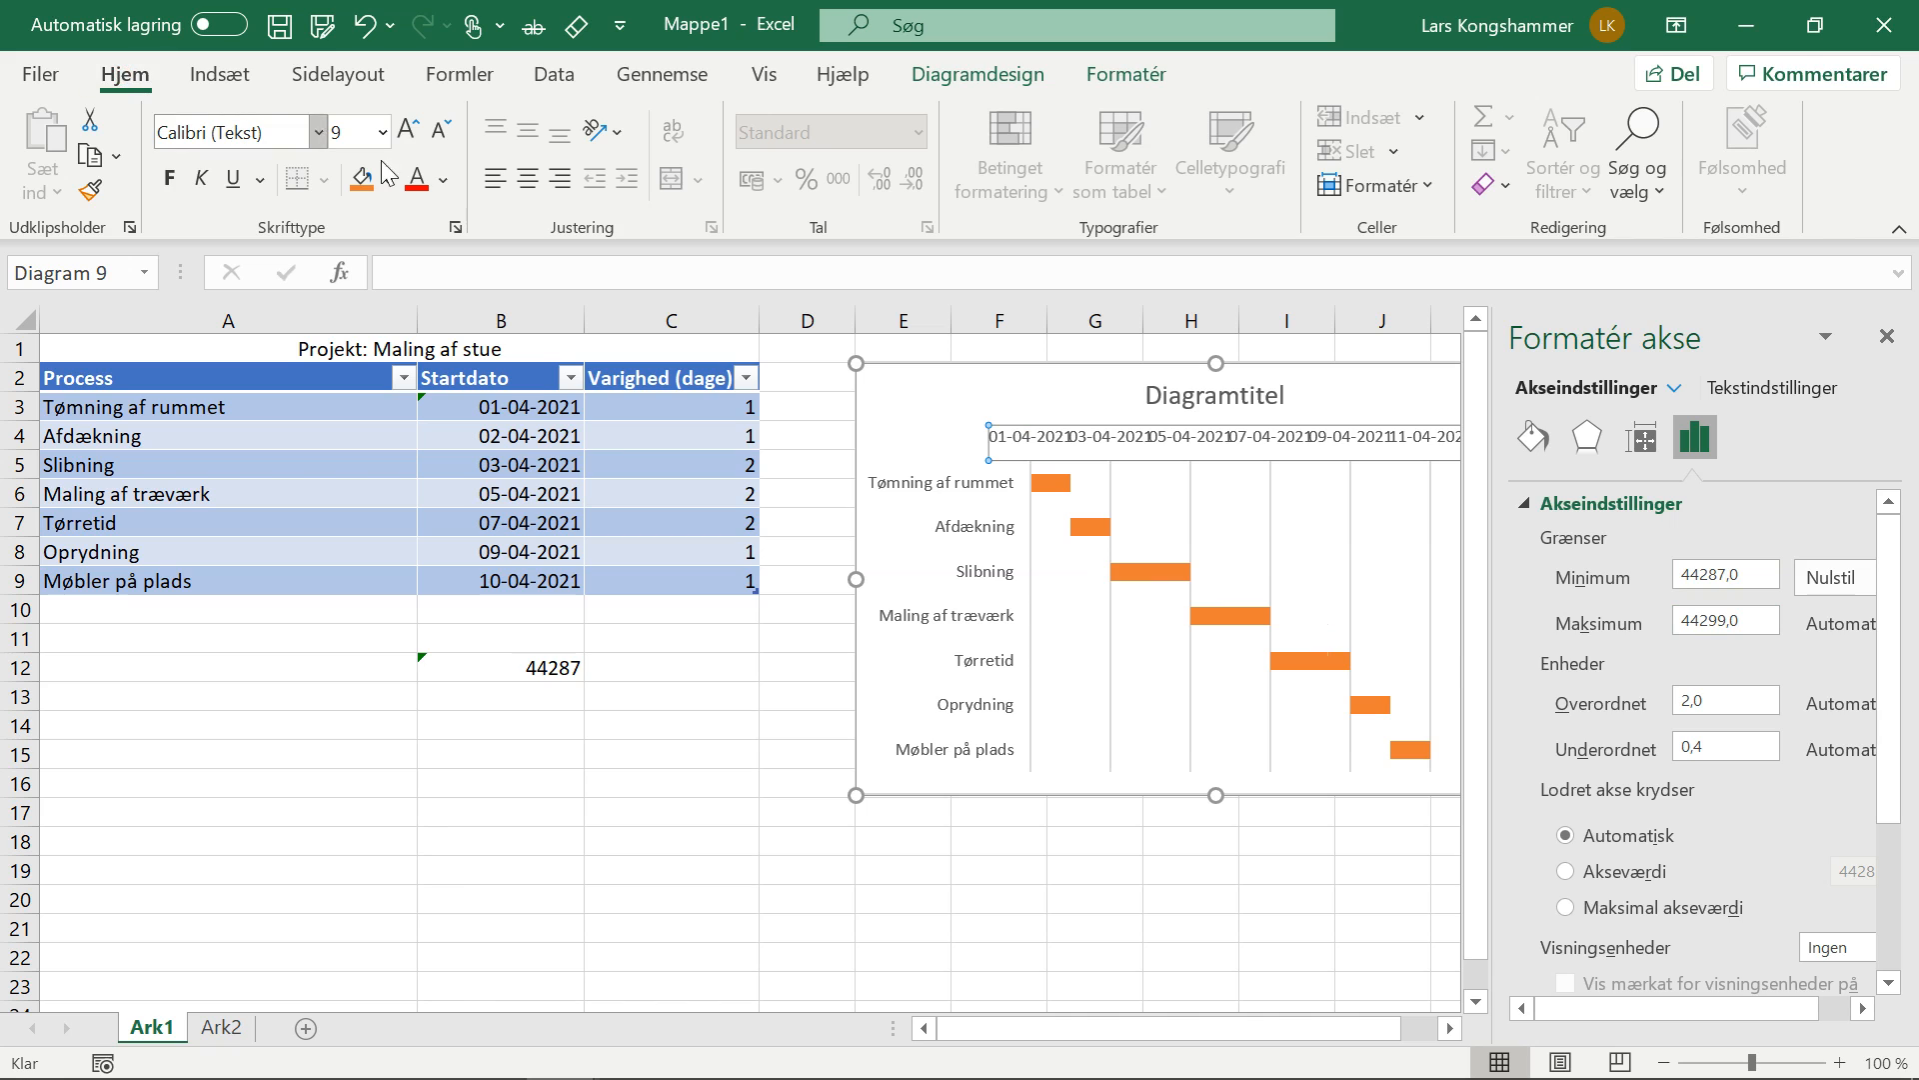
{"action": "left_click", "coordinate": [613, 133]}
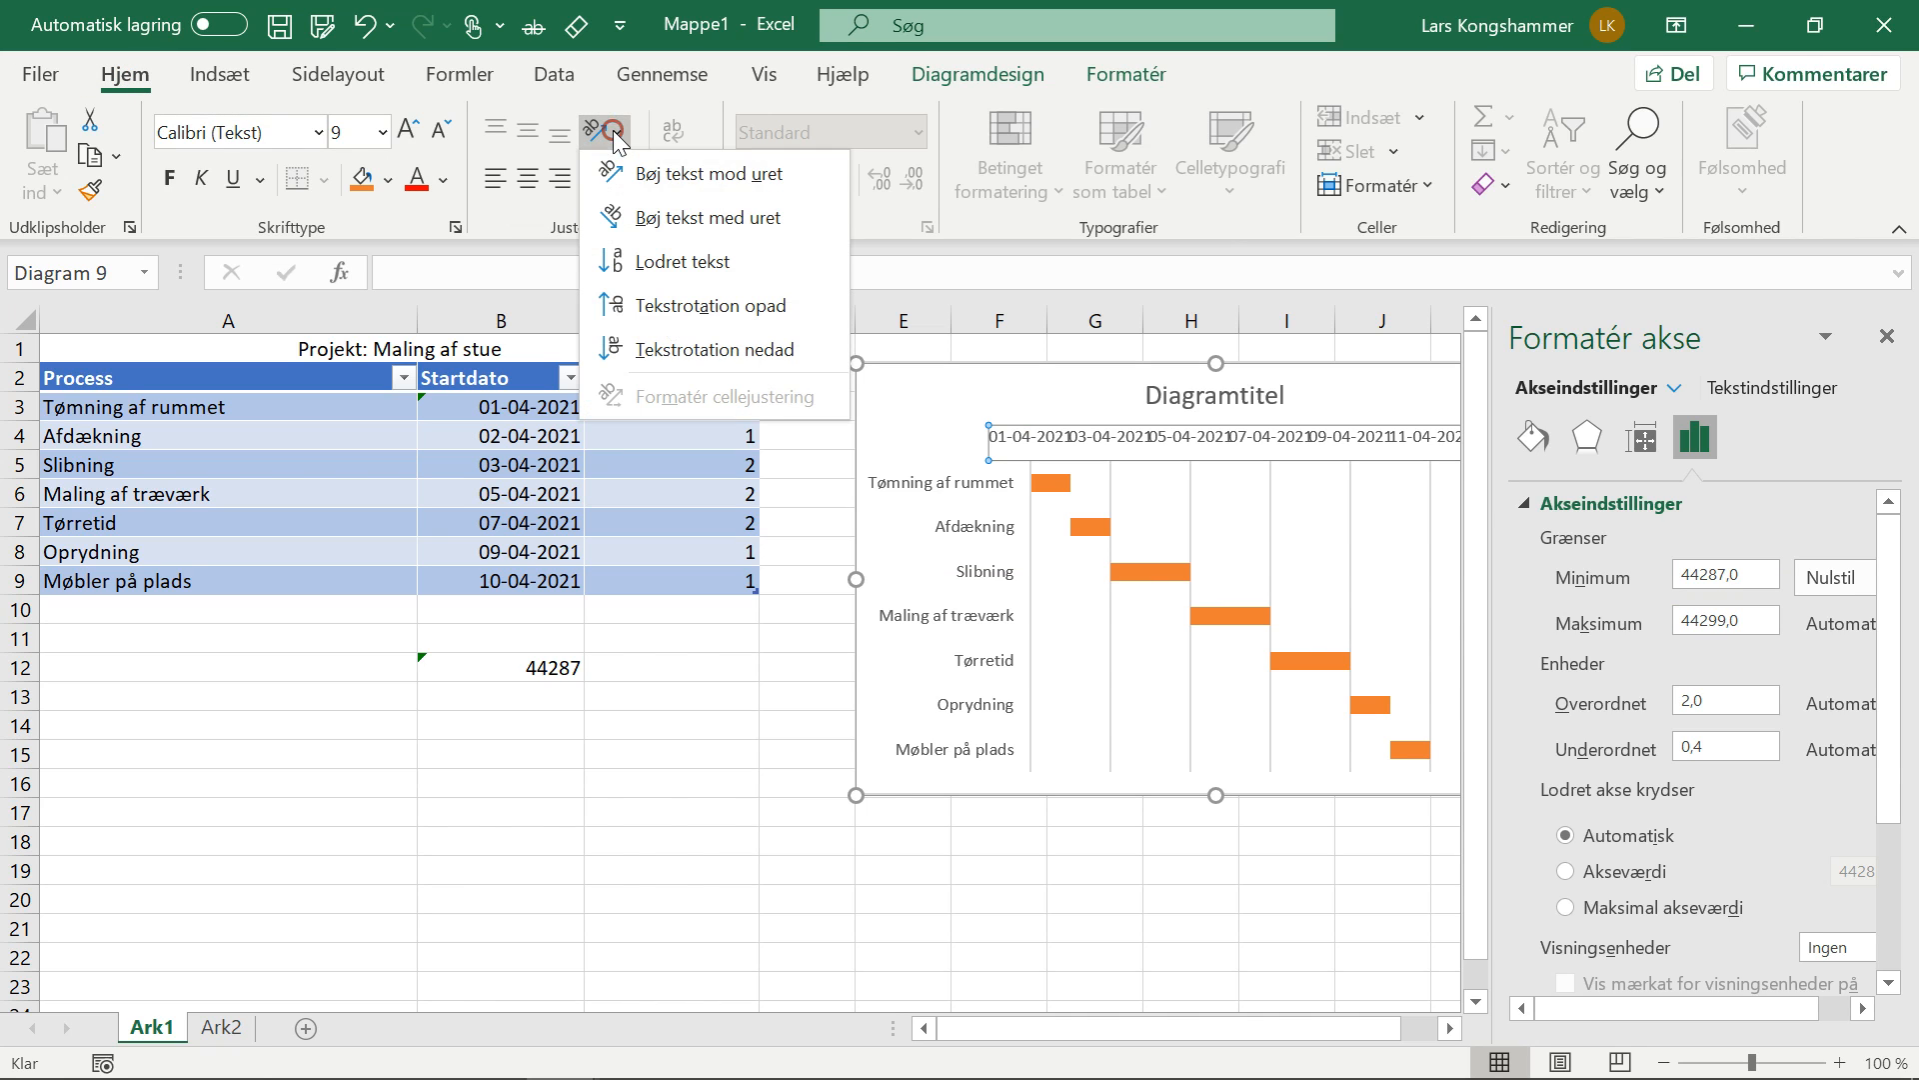
{"action": "left_click", "coordinate": [630, 176]}
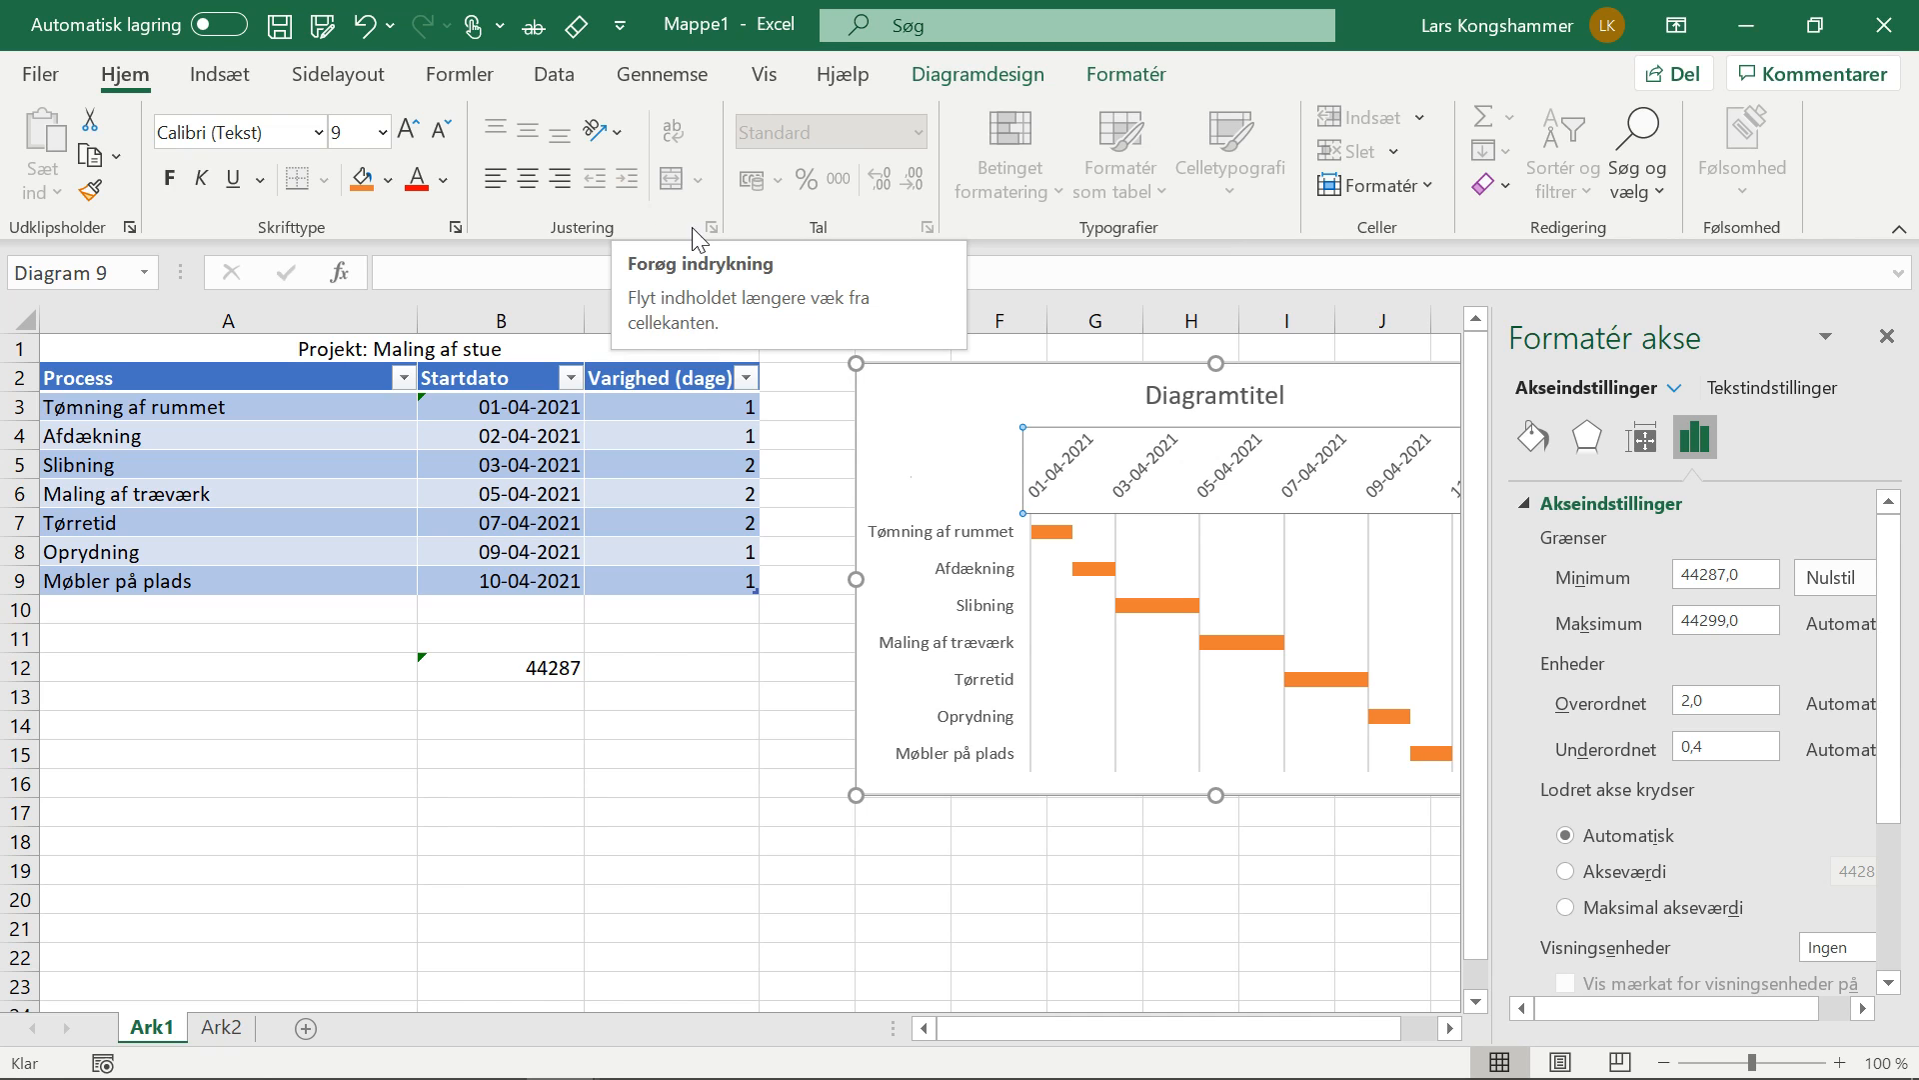
{"action": "left_click", "coordinate": [1888, 338]}
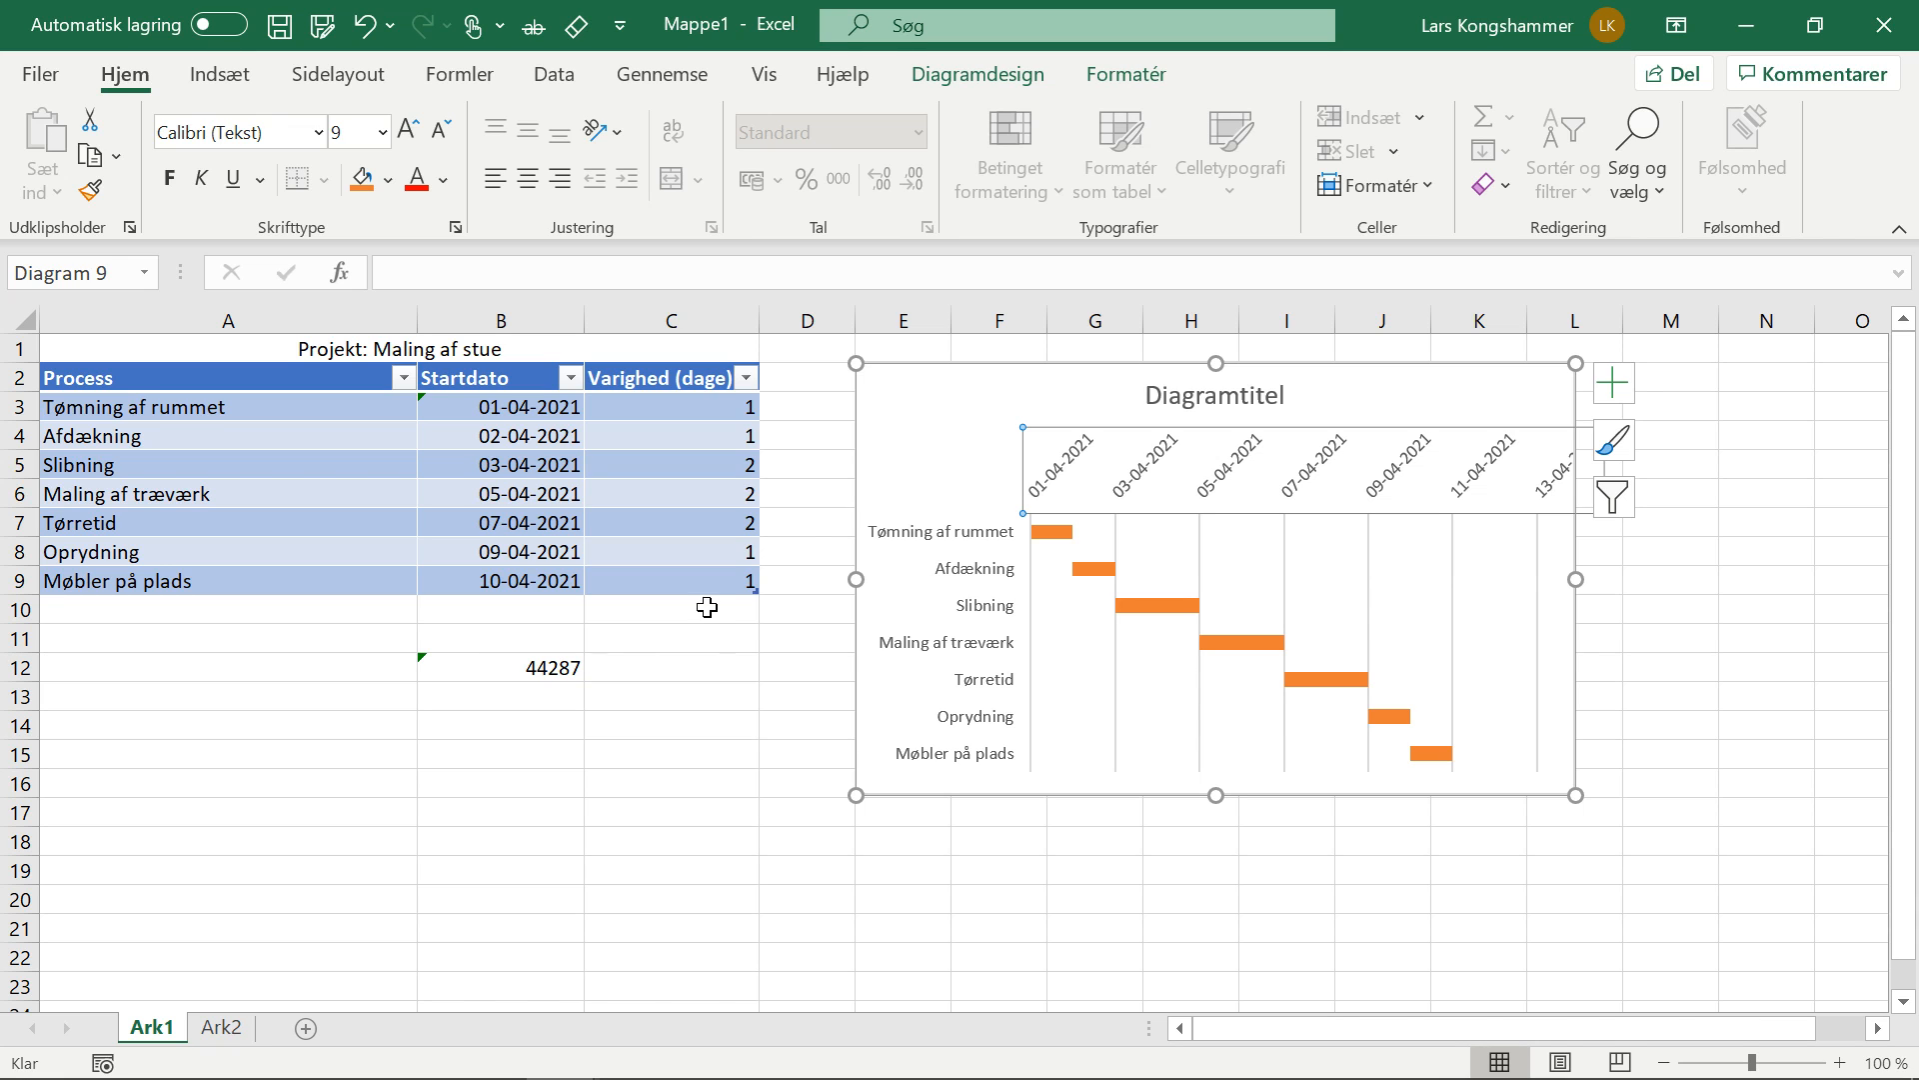
Widen the chart and move it down so it spans about columns C to M and rows 7 to 21
{"action": "left_click_drag", "start_coordinate": [920, 452], "coordinate": [250, 470]}
{"action": "left_click_drag", "start_coordinate": [904, 597], "coordinate": [1413, 599]}
{"action": "left_click_drag", "start_coordinate": [1109, 429], "coordinate": [1508, 575]}
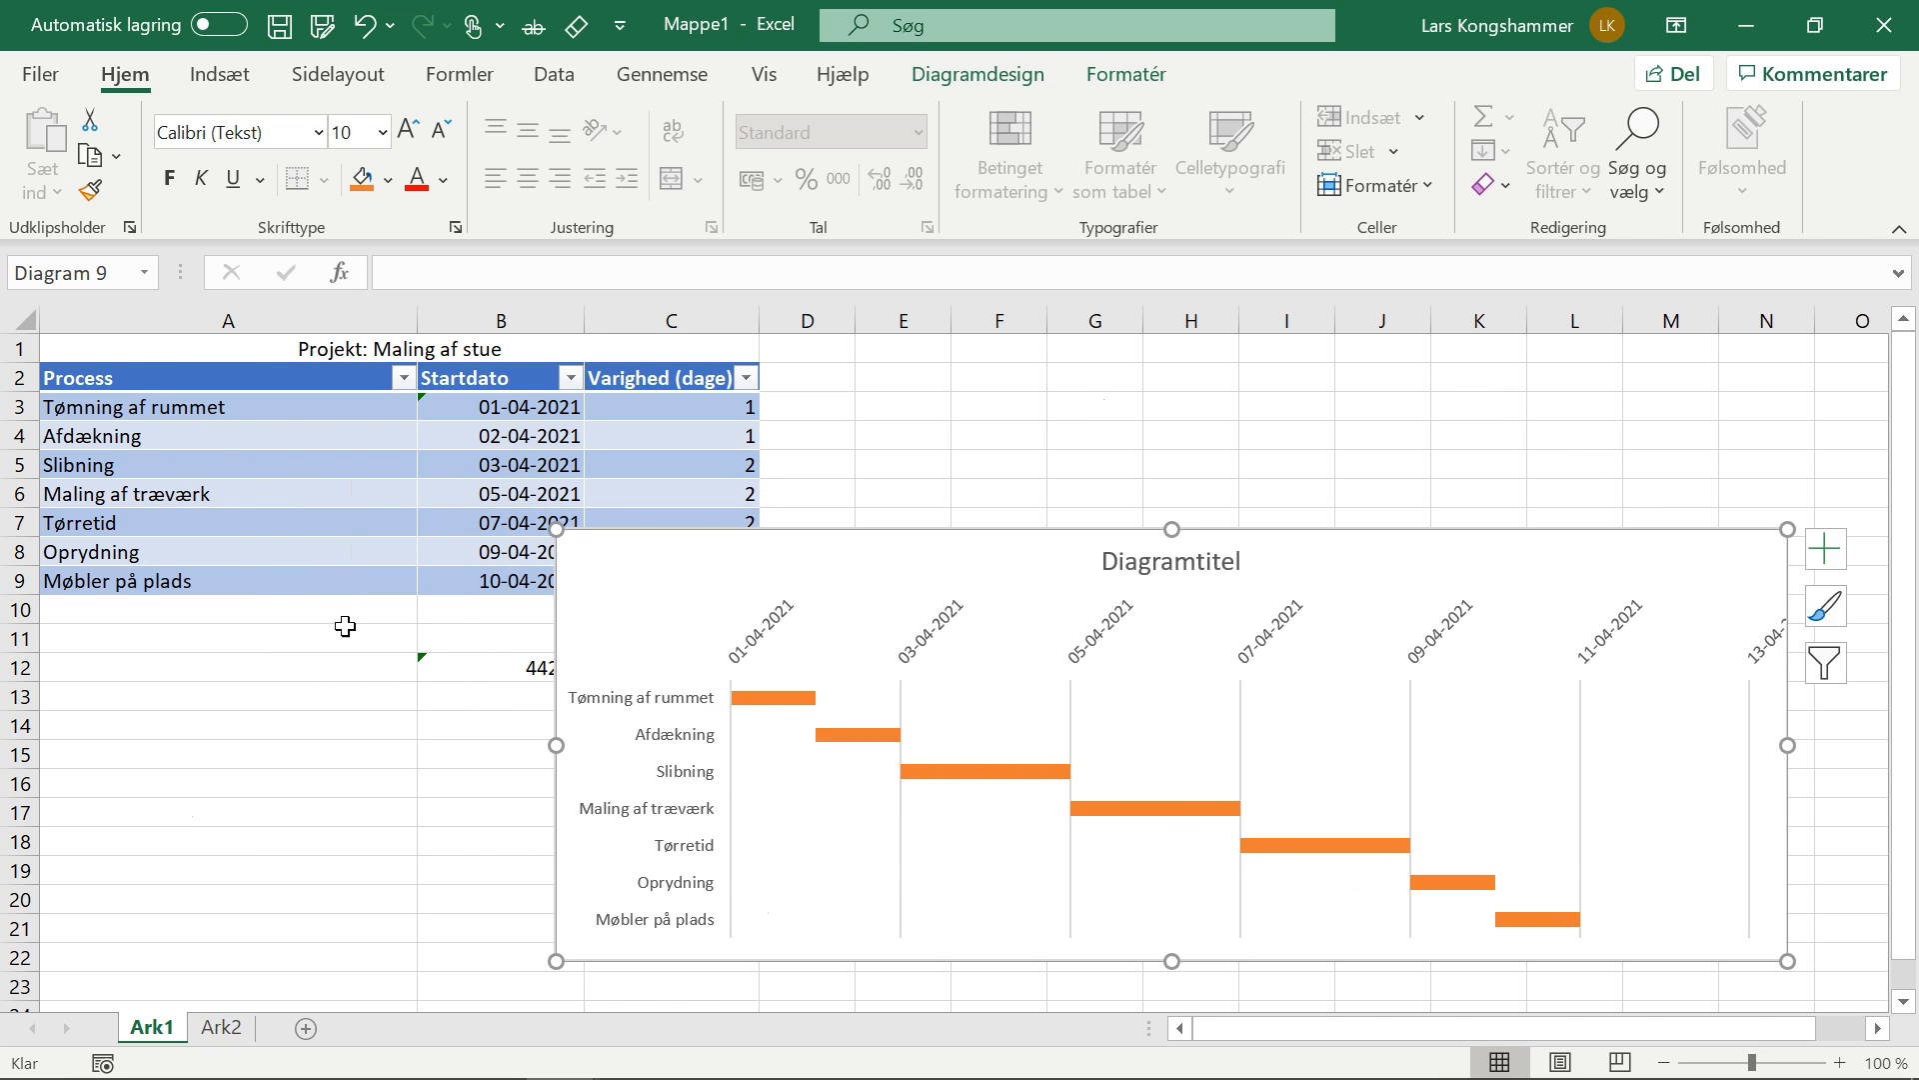
Add the process Evaluering in A10 with a duration of 2 days in C10, moving the chart clear for entry and then back up
{"action": "left_click", "coordinate": [279, 610]}
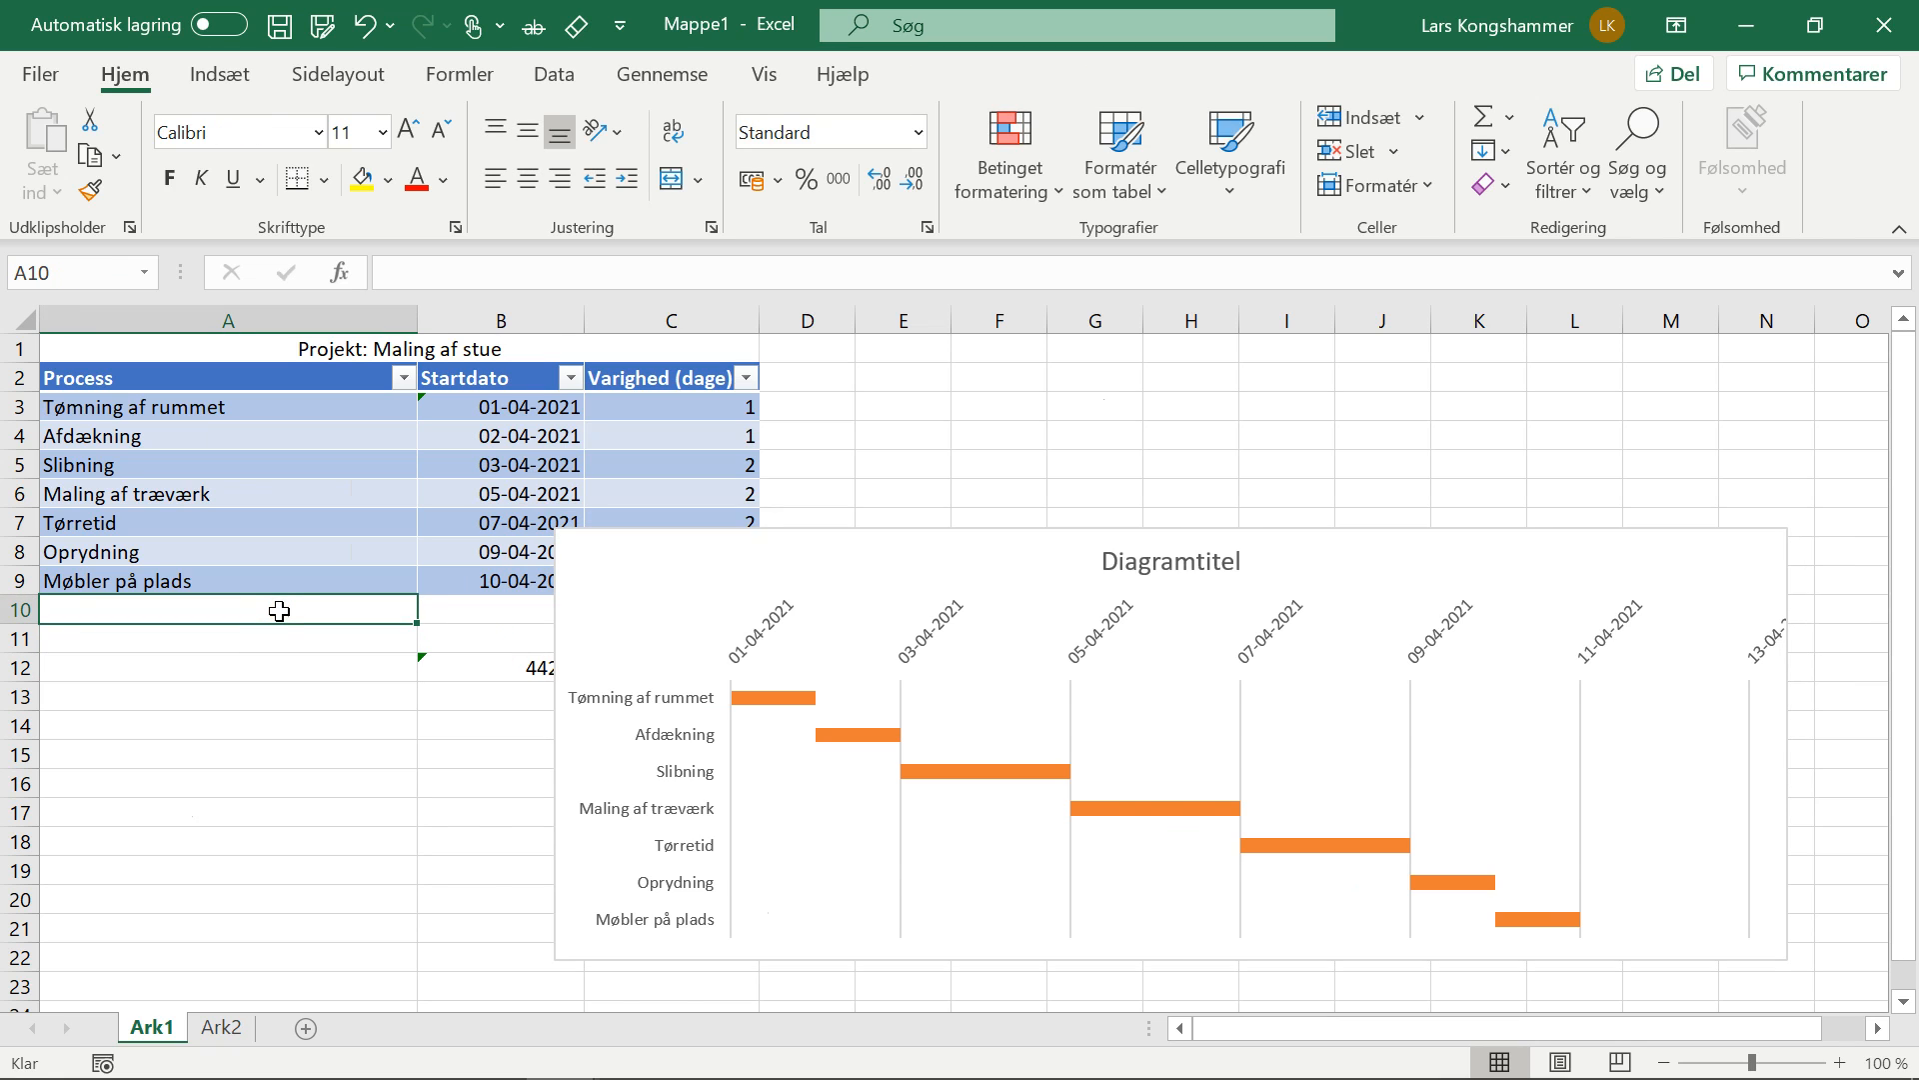
{"action": "type", "text": "Eval"}
{"action": "type", "text": "uering"}
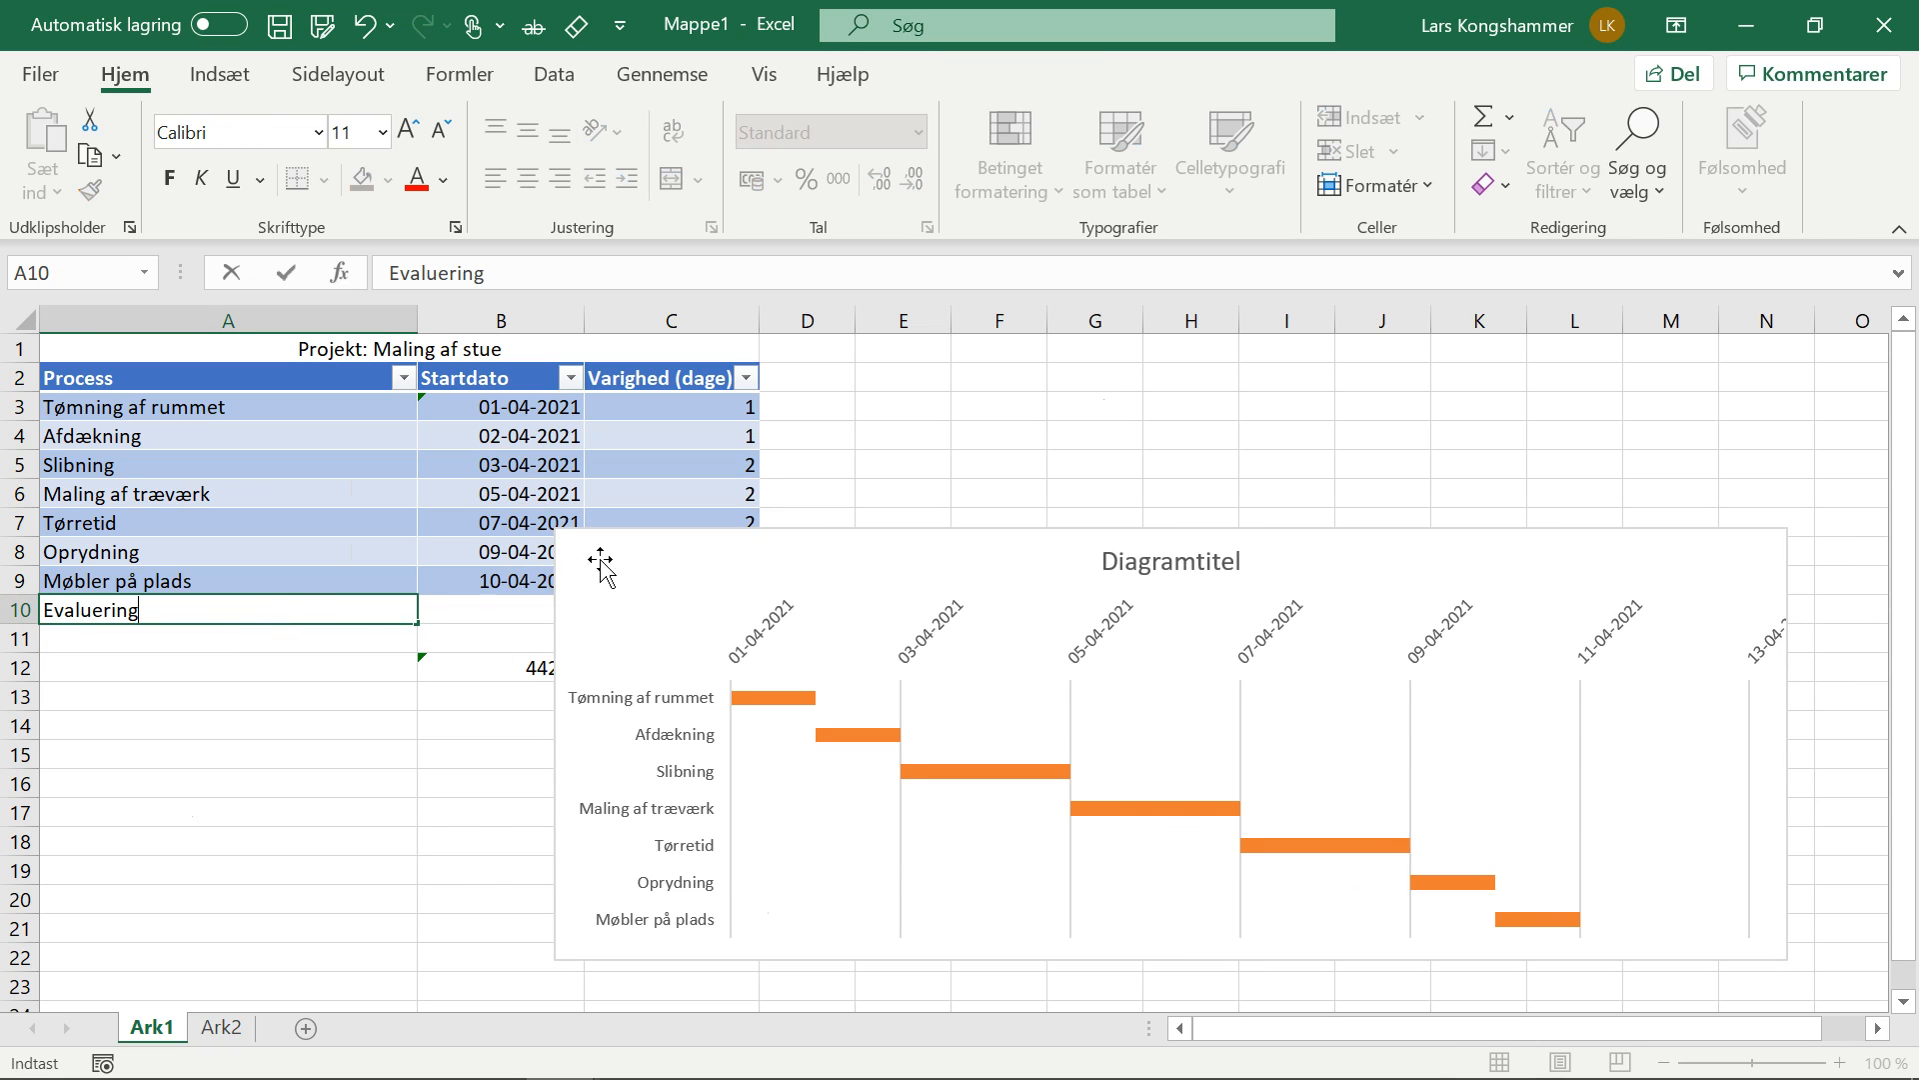
{"action": "left_click_drag", "start_coordinate": [600, 560], "coordinate": [630, 680]}
{"action": "left_click", "coordinate": [651, 611]}
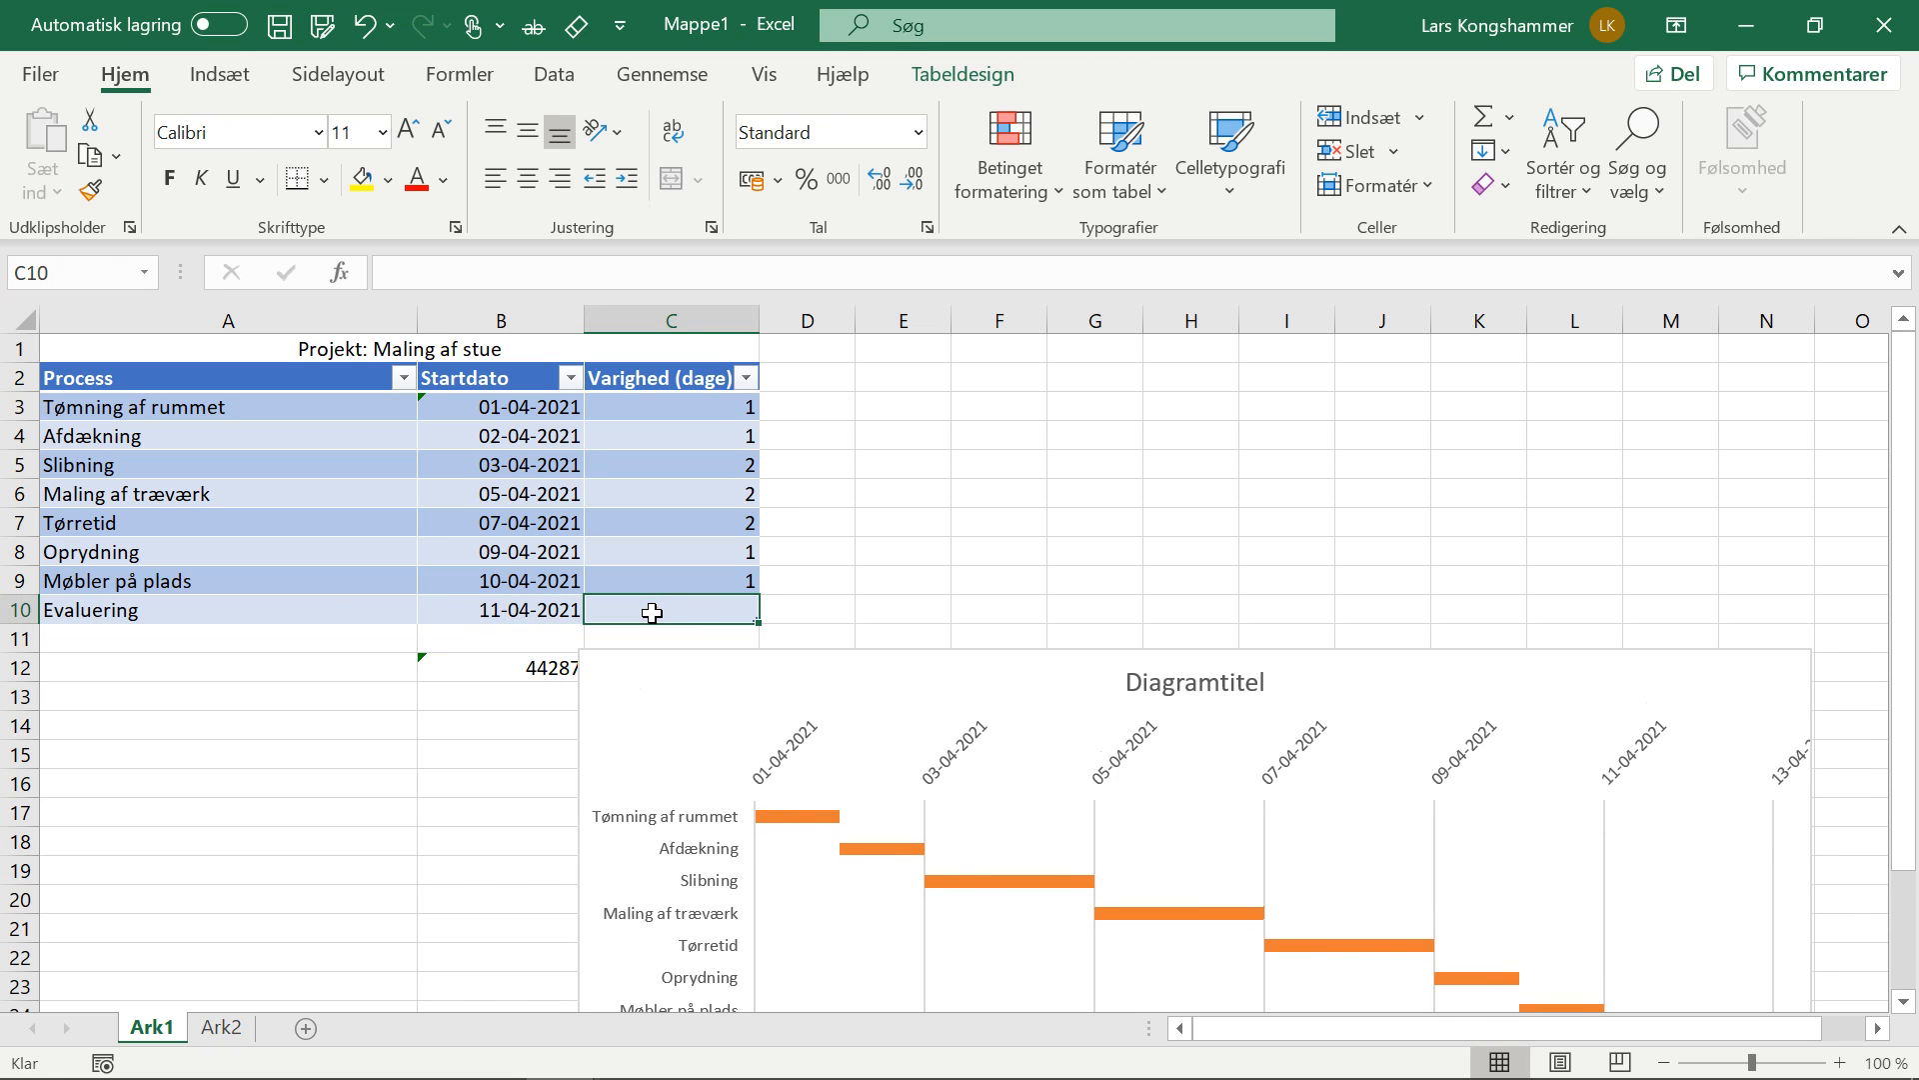
{"action": "type", "text": "2"}
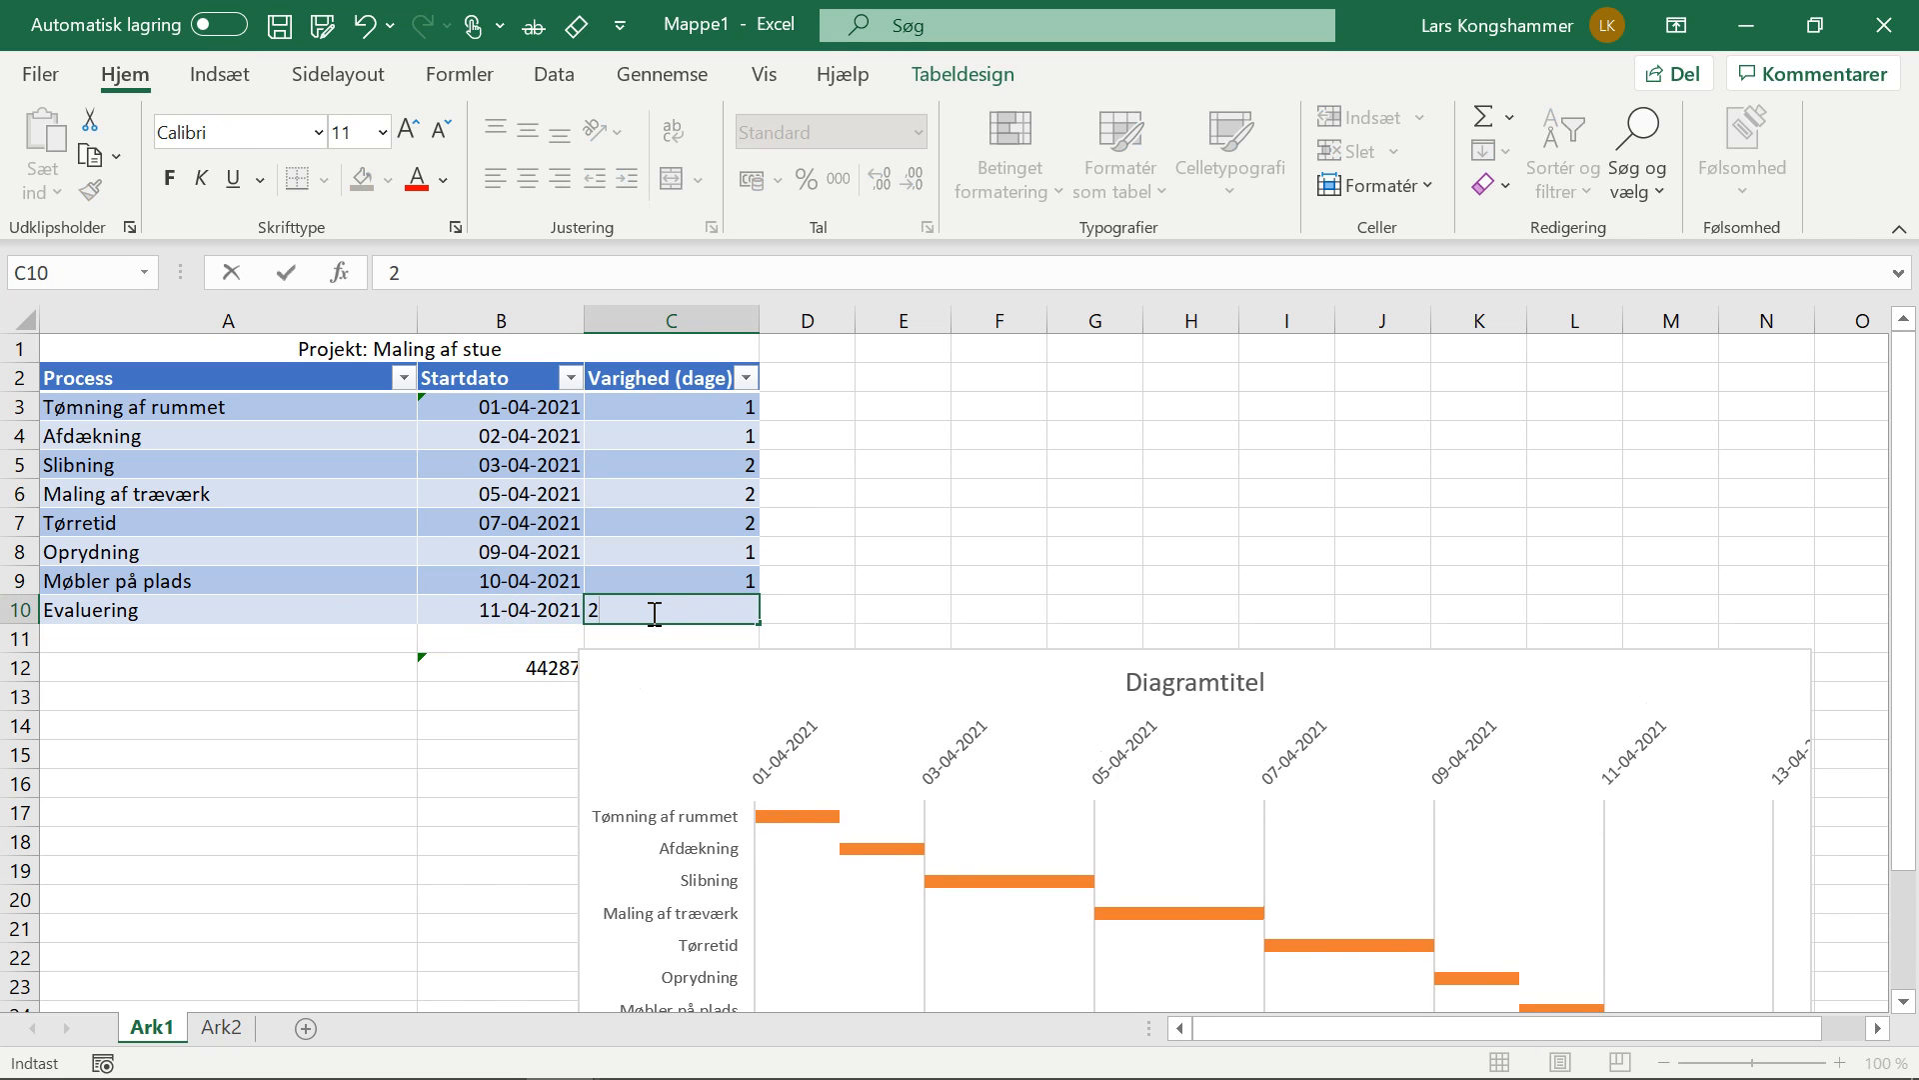
{"action": "key", "text": "Return"}
{"action": "left_click_drag", "start_coordinate": [895, 705], "coordinate": [843, 433]}
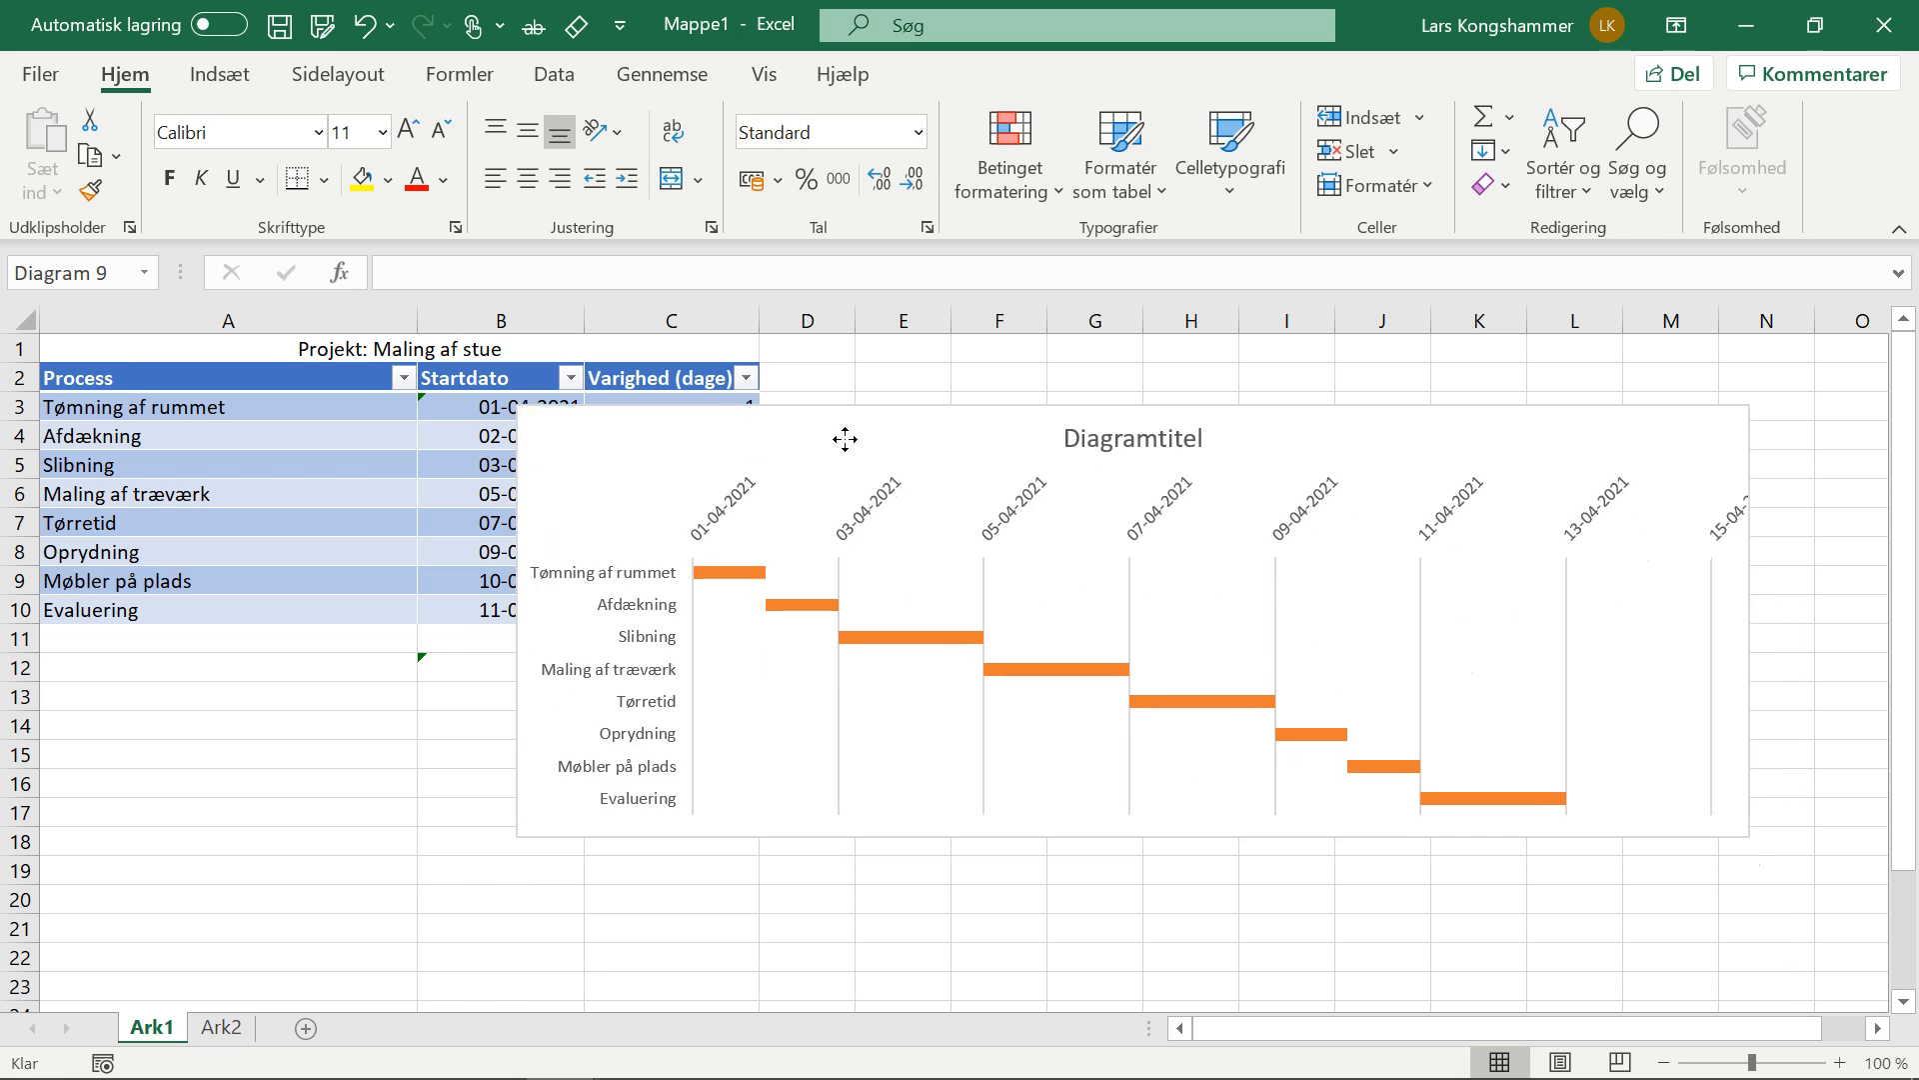